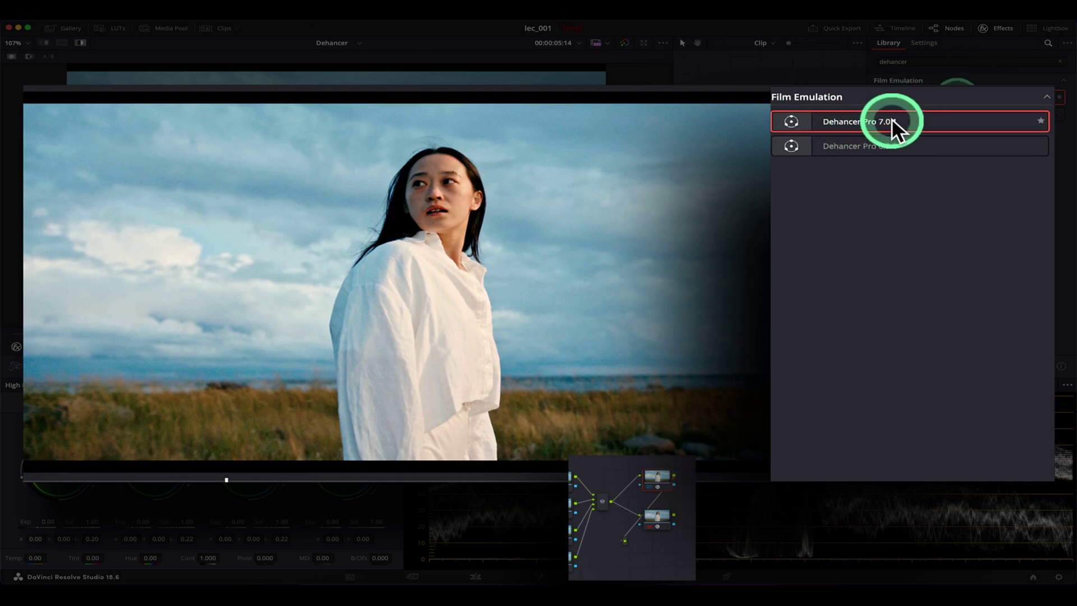
Apply Dehancer Pro 7.0.1 to the clip's node and turn off Film, Expand, Print and its other default-enabled modules.
drag(891, 121, 662, 480)
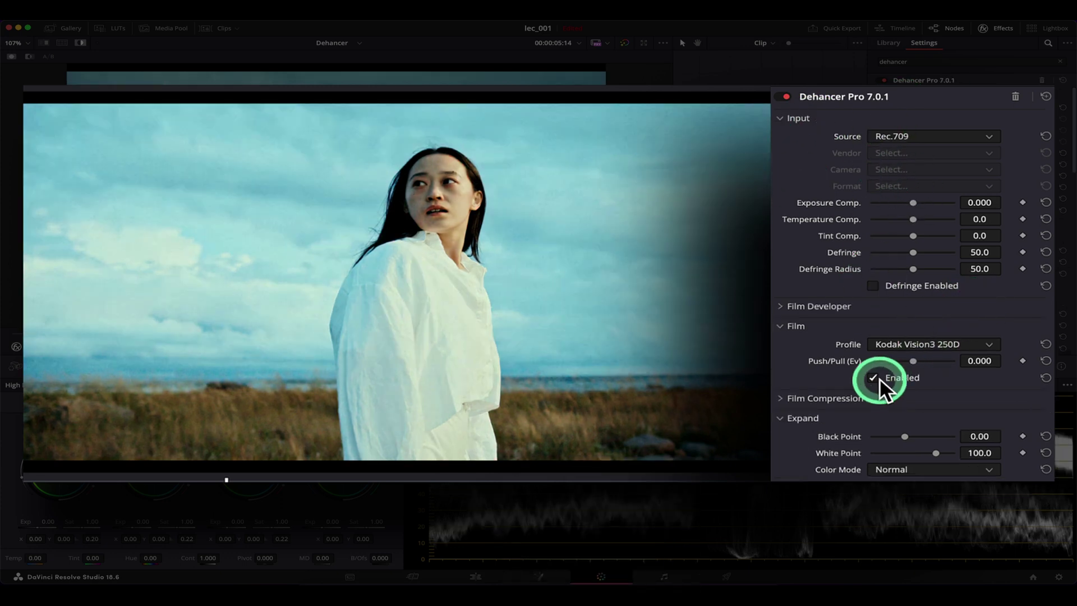
click(878, 378)
scroll(929, 402, down, 3)
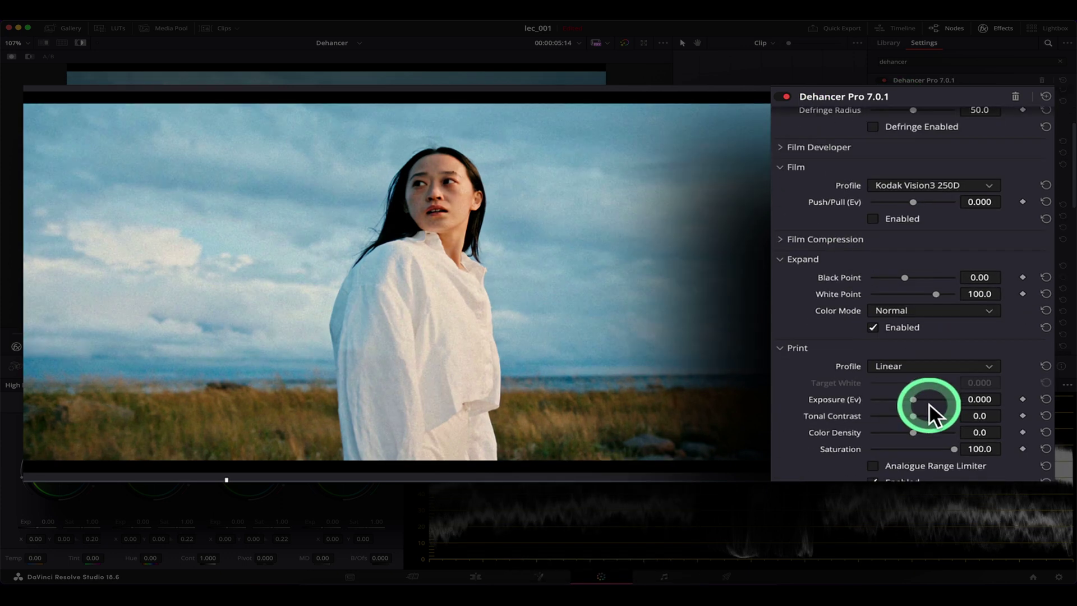
click(895, 327)
scroll(903, 314, down, 3)
scroll(900, 293, up, 10)
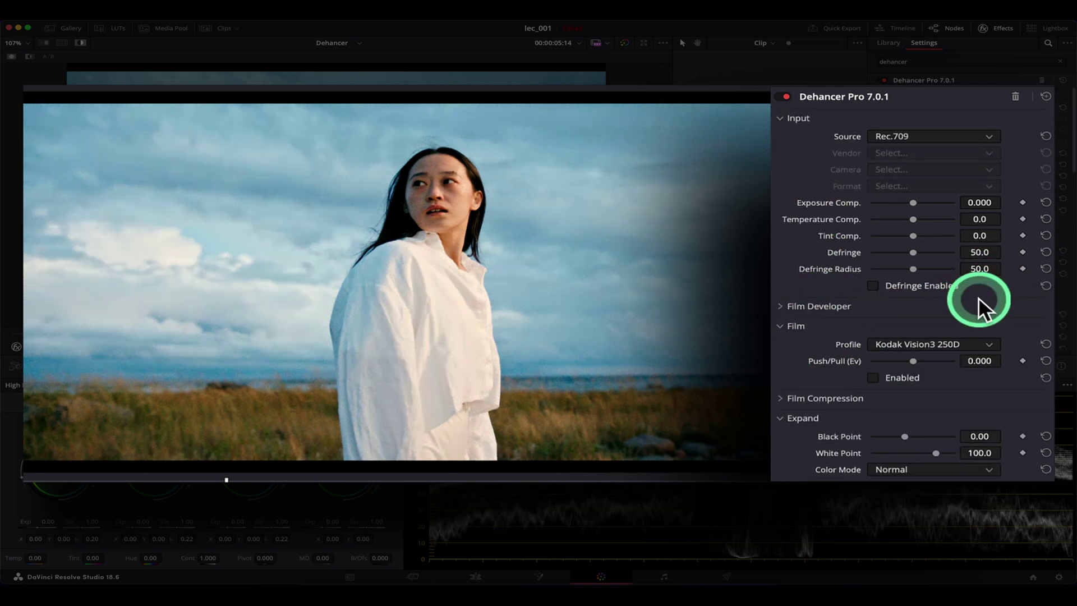
Expand the Film Developer settings and examine the Film Grain profile presets.
click(784, 307)
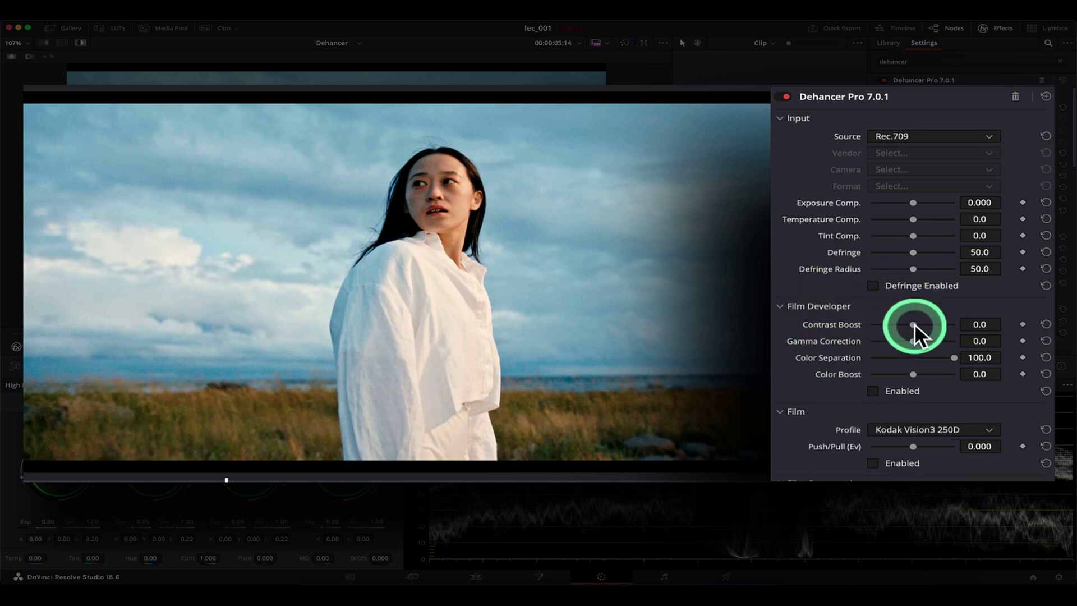
scroll(913, 326, down, 8)
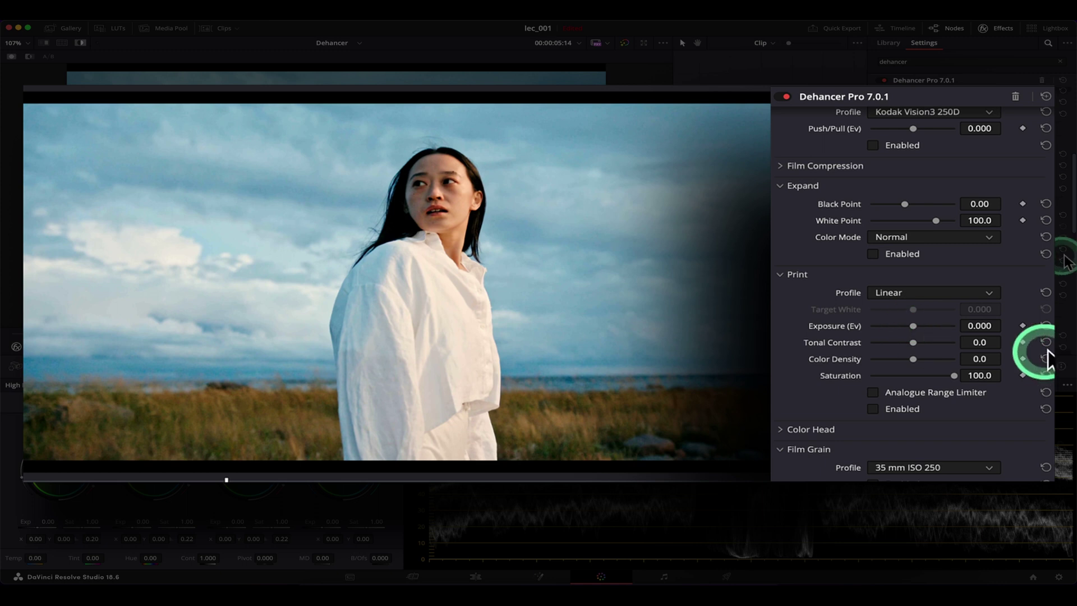
scroll(973, 348, down, 5)
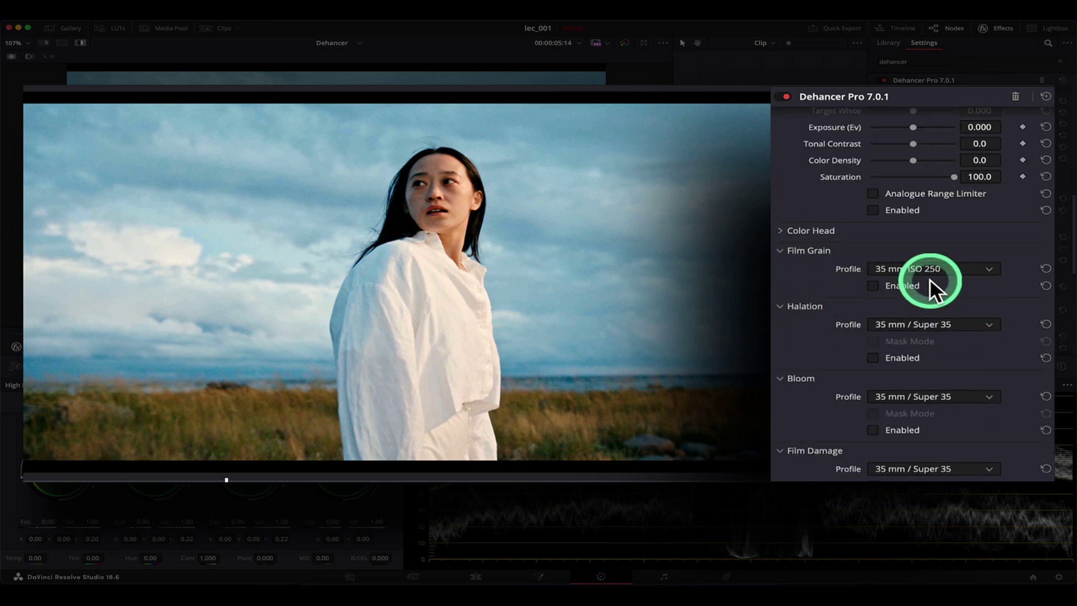
click(958, 268)
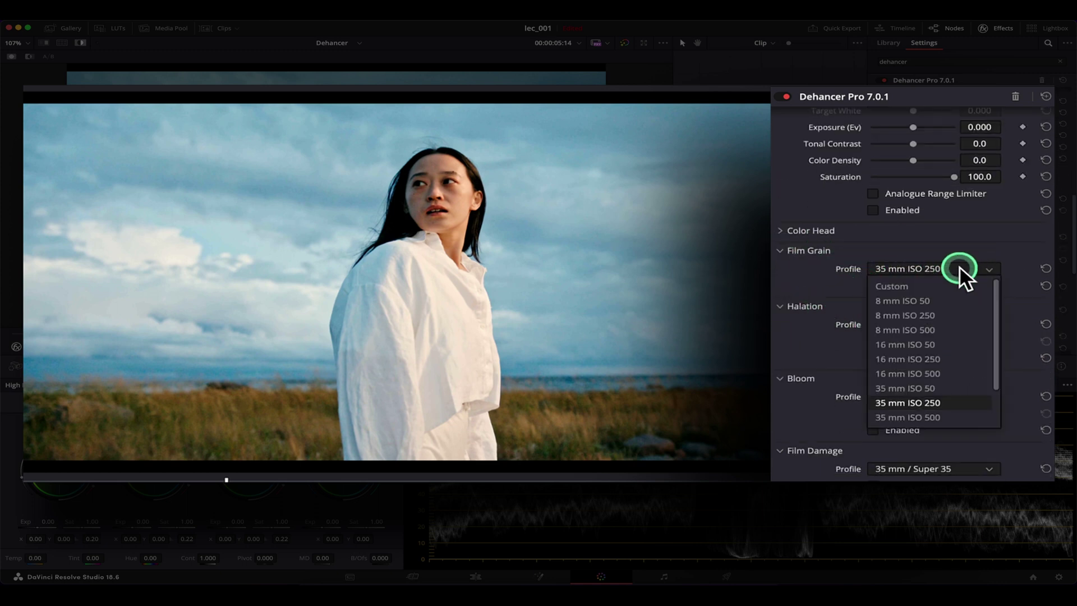
click(1015, 229)
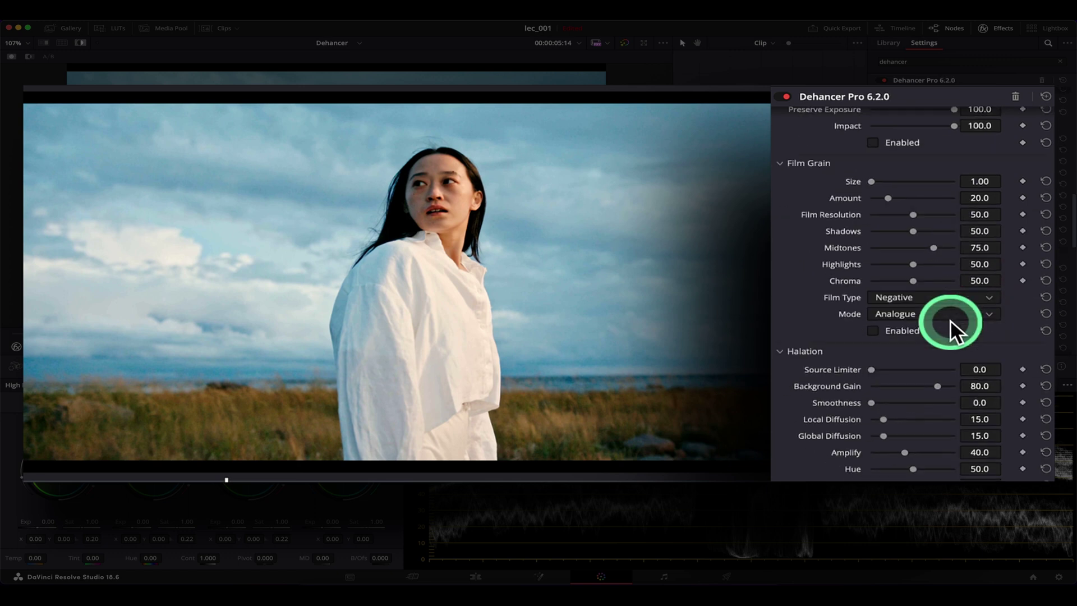
Compare the Film Grain, Halation and Bloom controls of Dehancer Pro 6.2.0 with the profile-based modules of version 7.0.1.
scroll(950, 321, down, 3)
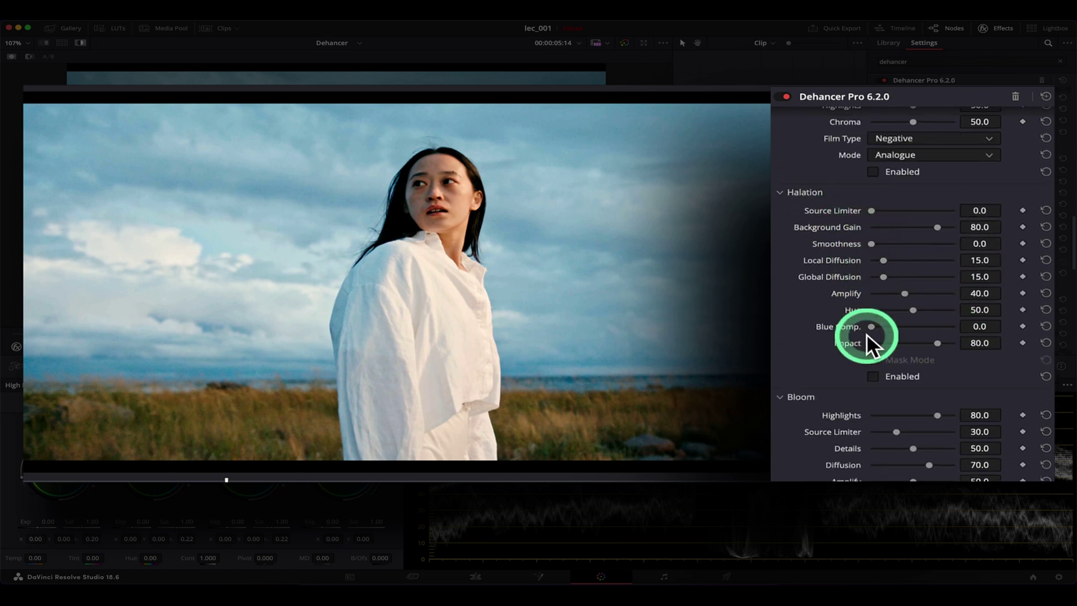
scroll(871, 345, down, 2)
scroll(873, 349, up, 8)
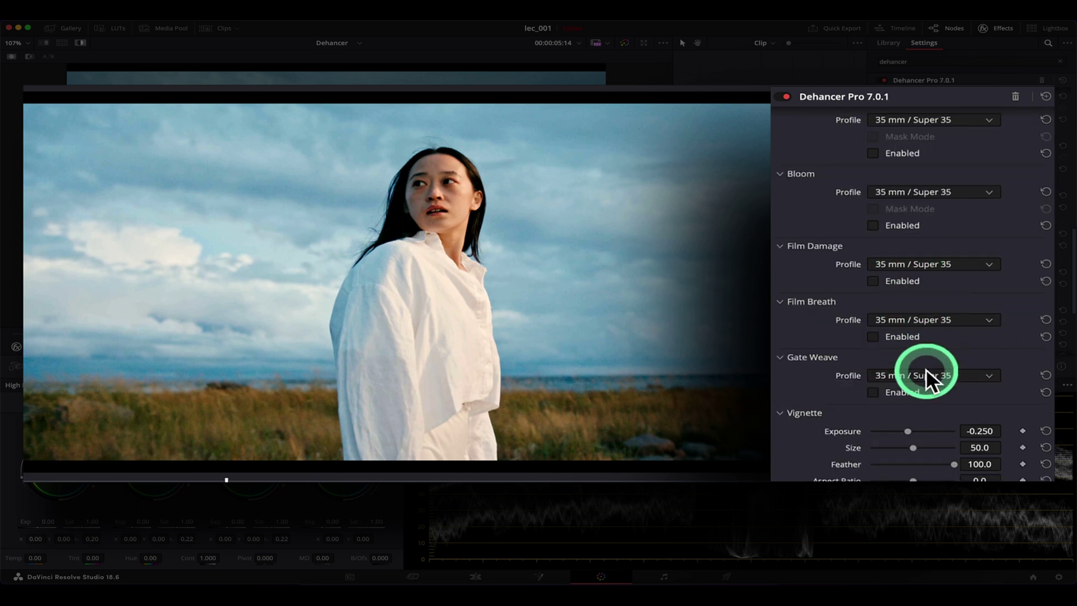
scroll(924, 190, up, 3)
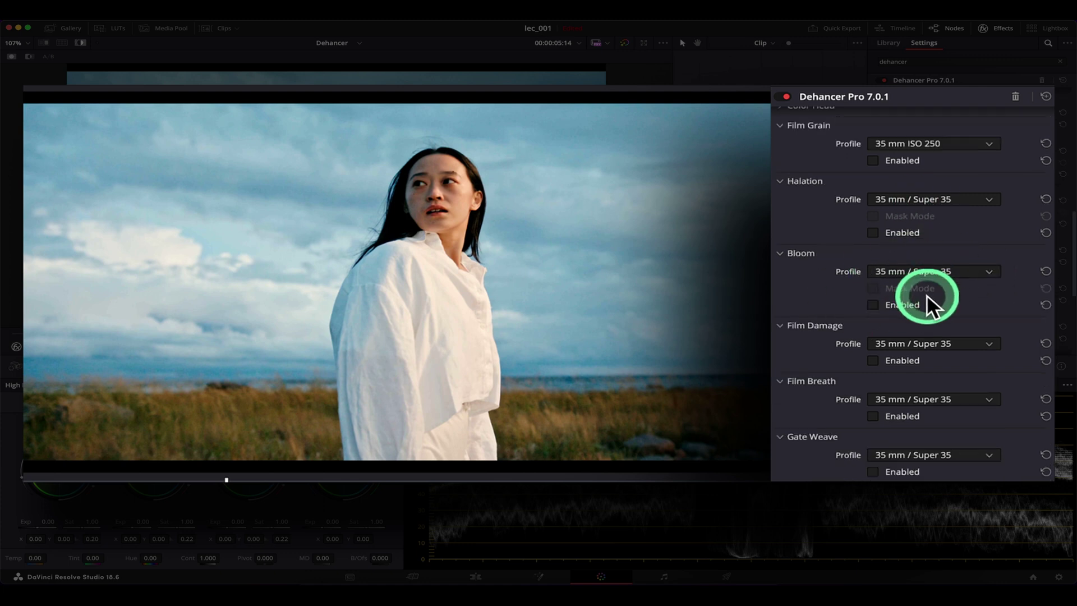
scroll(927, 306, up, 6)
scroll(927, 322, down, 6)
scroll(936, 325, down, 5)
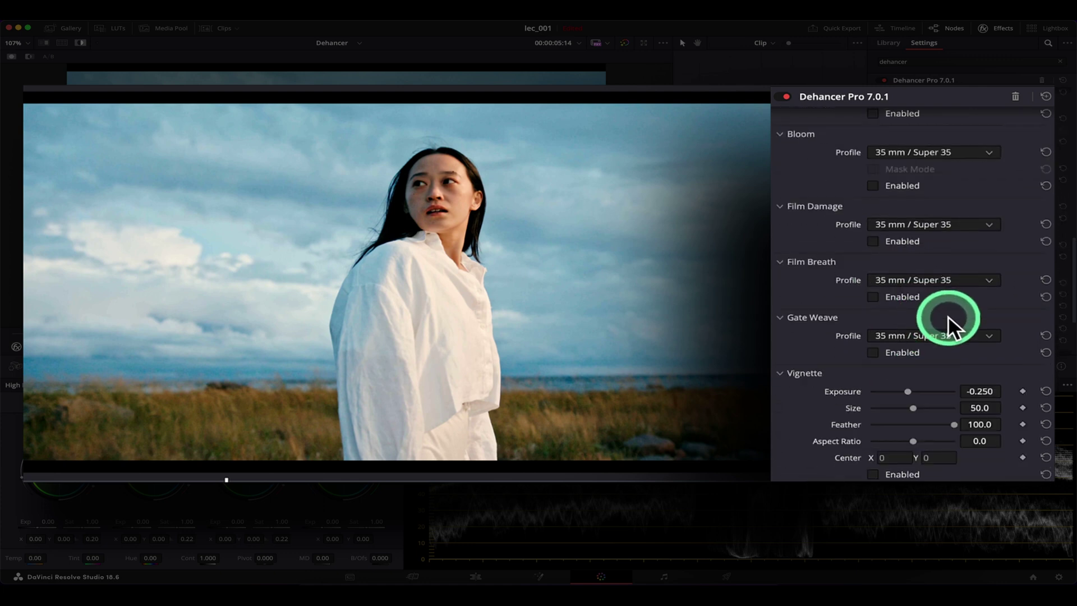
scroll(830, 349, up, 3)
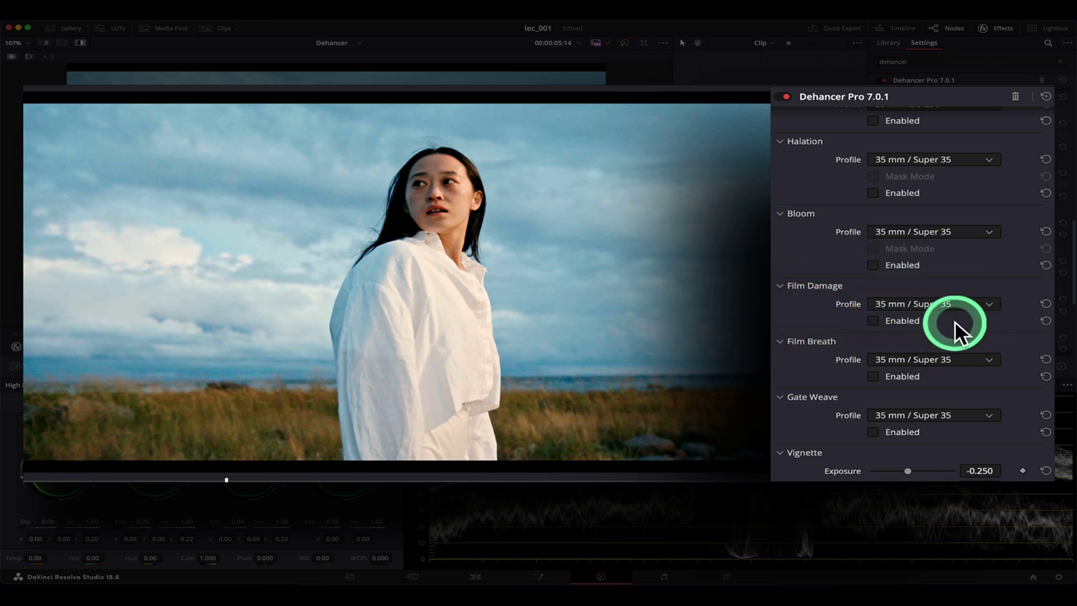
scroll(822, 310, up, 10)
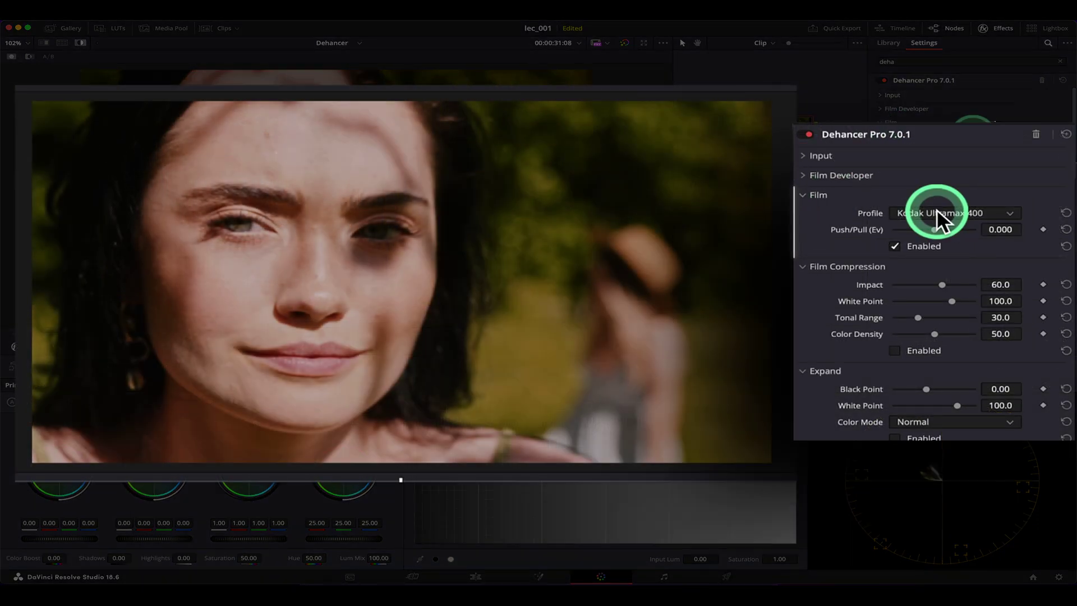
Browse the available film stocks and set the Film profile to Kodak Portra 400.
click(999, 213)
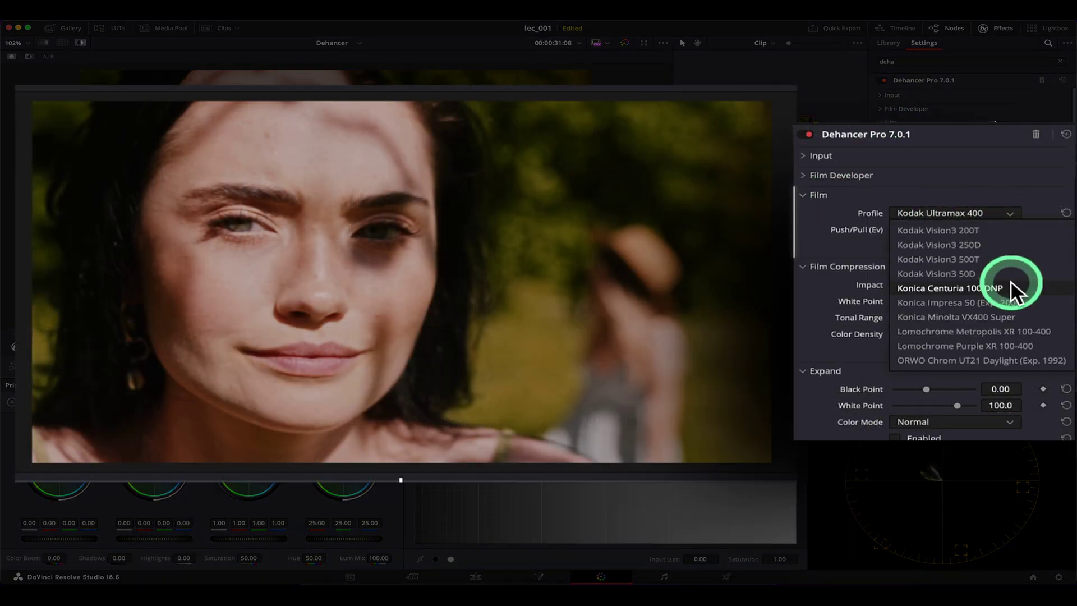
scroll(1009, 282, up, 10)
scroll(1009, 283, down, 2)
scroll(995, 260, down, 4)
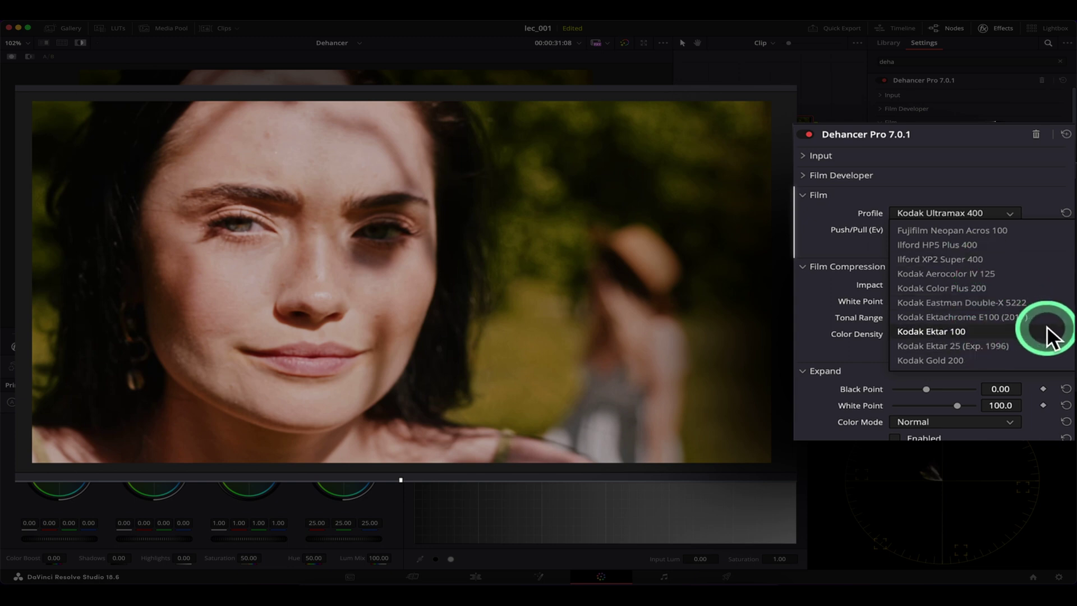
scroll(957, 322, down, 4)
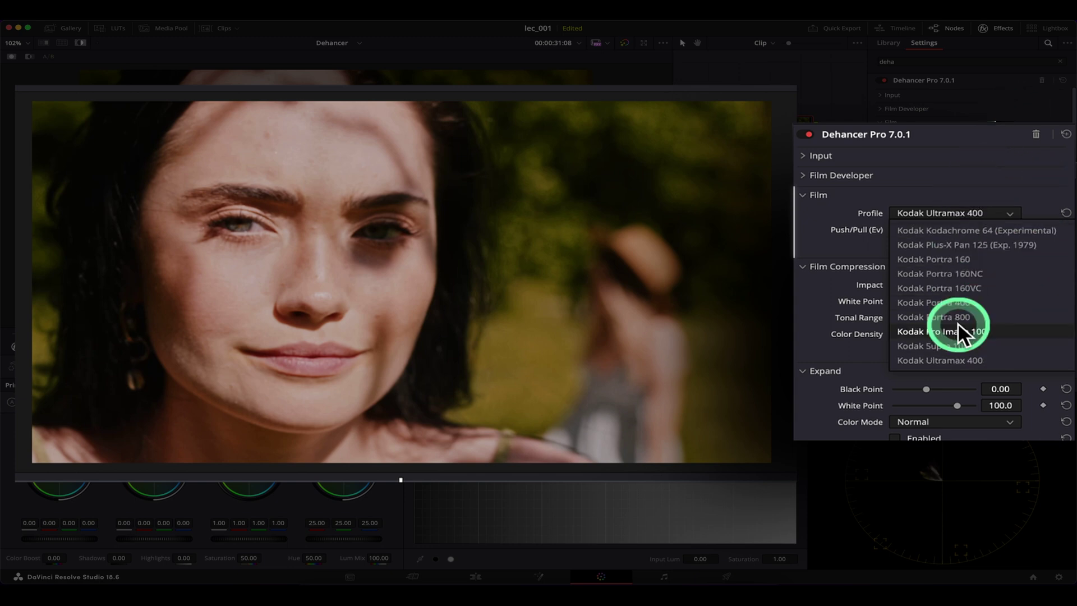
scroll(1068, 352, down, 5)
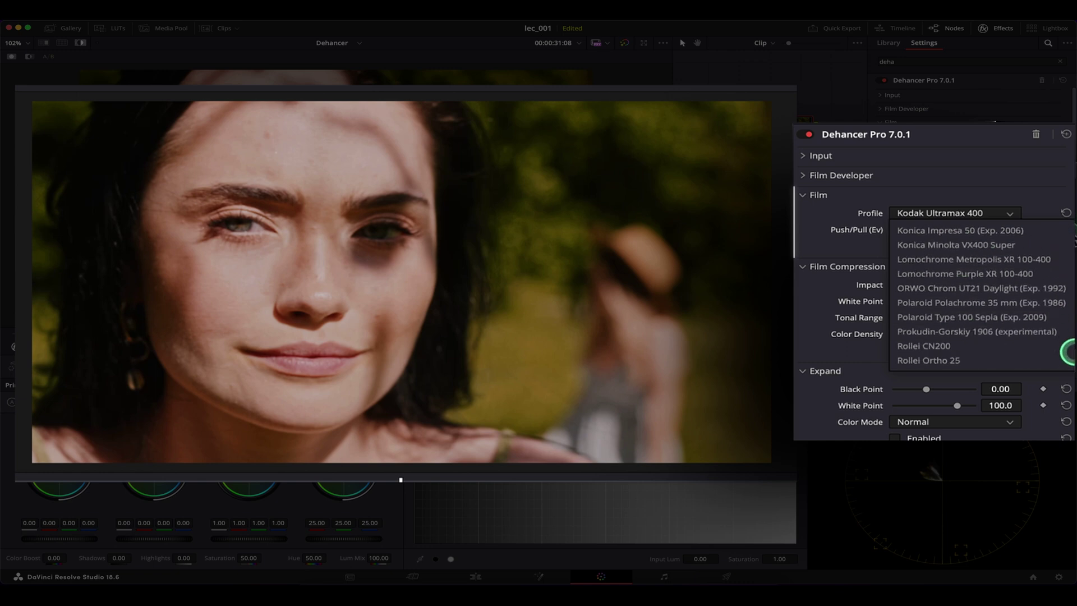
scroll(1038, 345, up, 5)
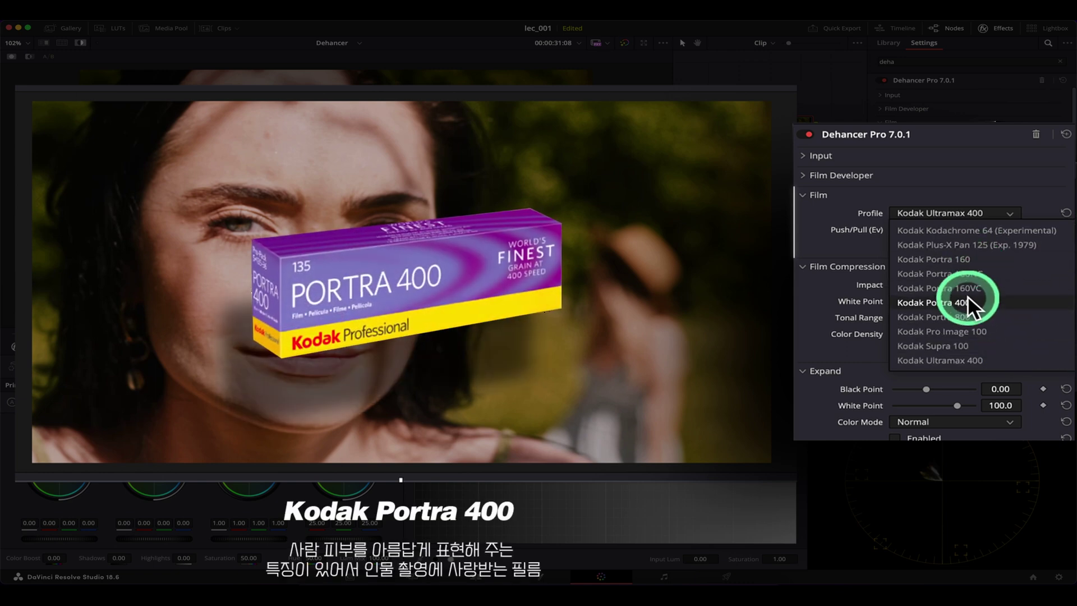
click(1001, 302)
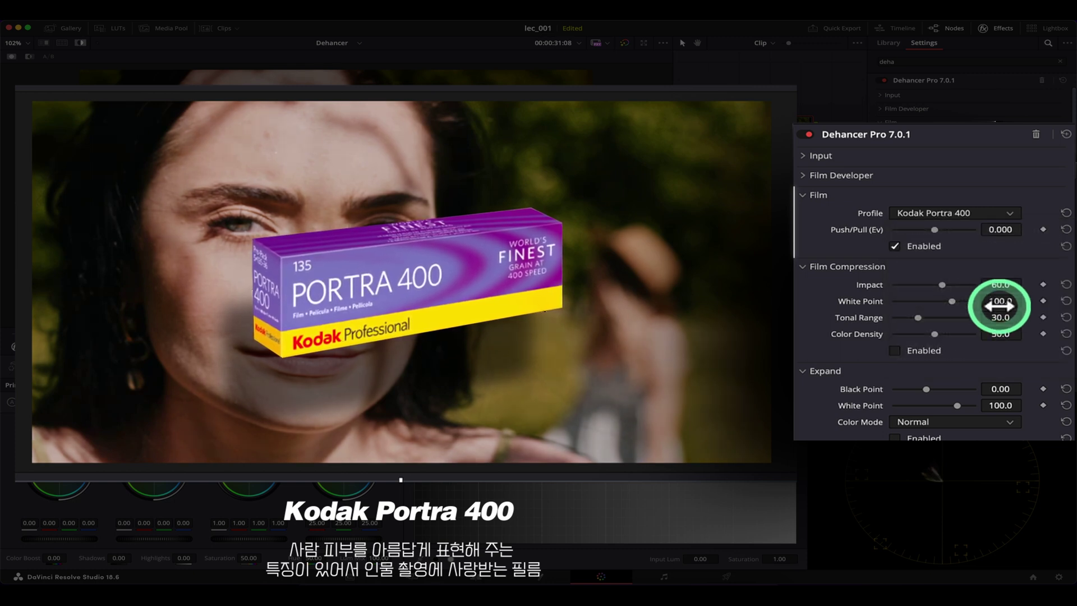
Try the Kodak Ultramax 400 film profile, followed by Kodak Pro Image 100.
click(1003, 213)
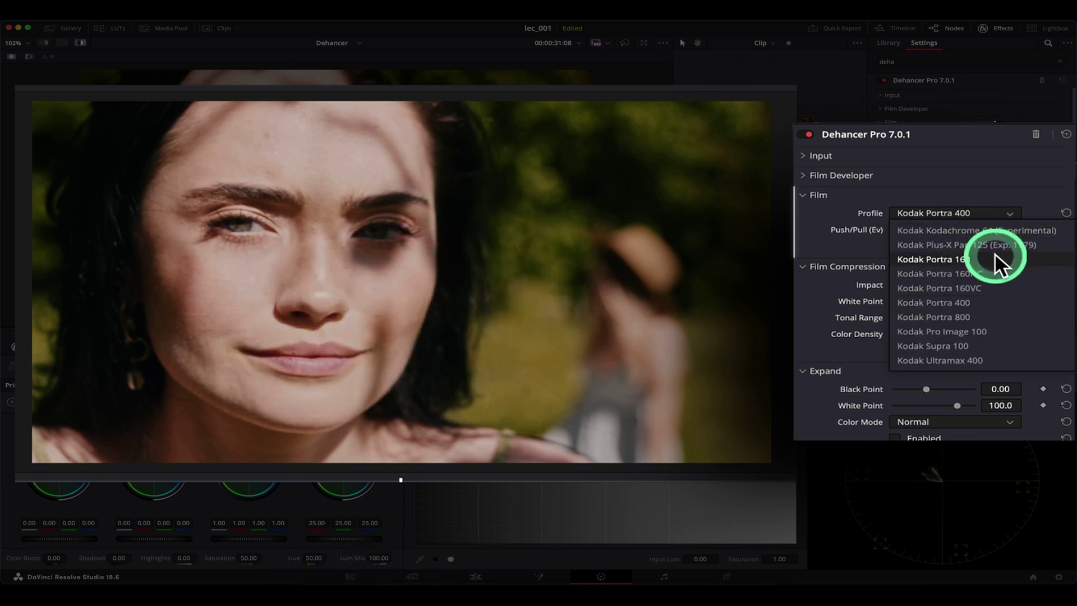
scroll(1012, 345, down, 1)
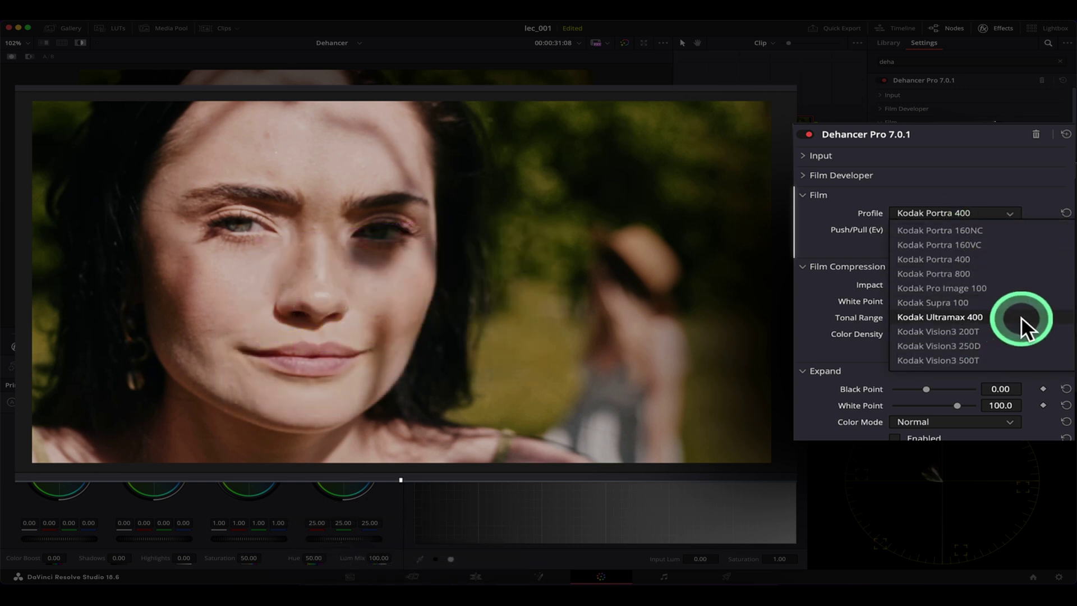
click(1021, 318)
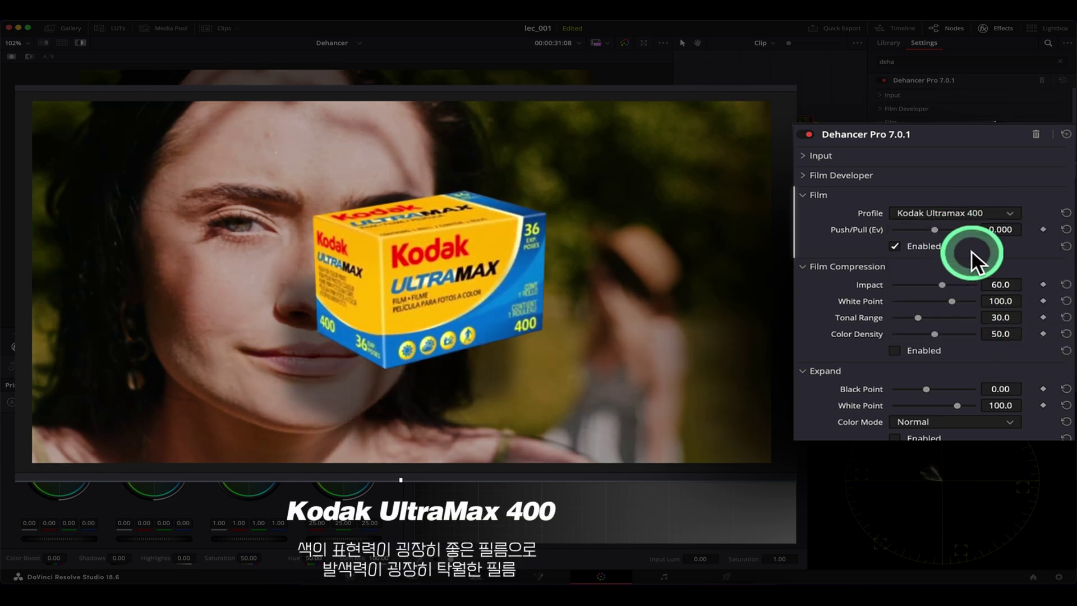
click(961, 216)
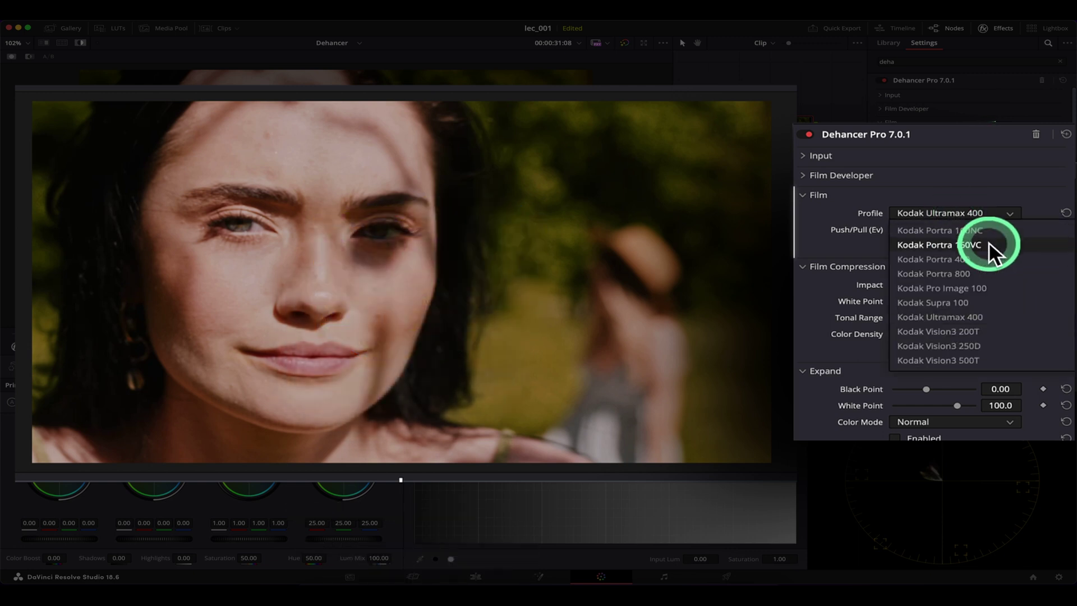
click(1032, 289)
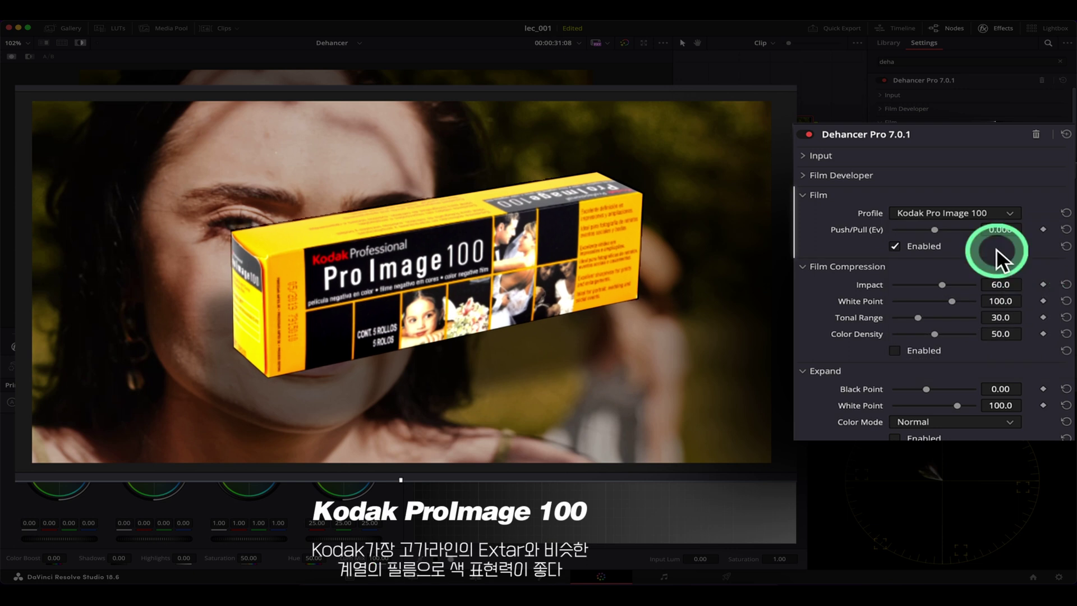
Try the Kodak Ektar 100 film profile, followed by Kodak Gold 200.
click(979, 212)
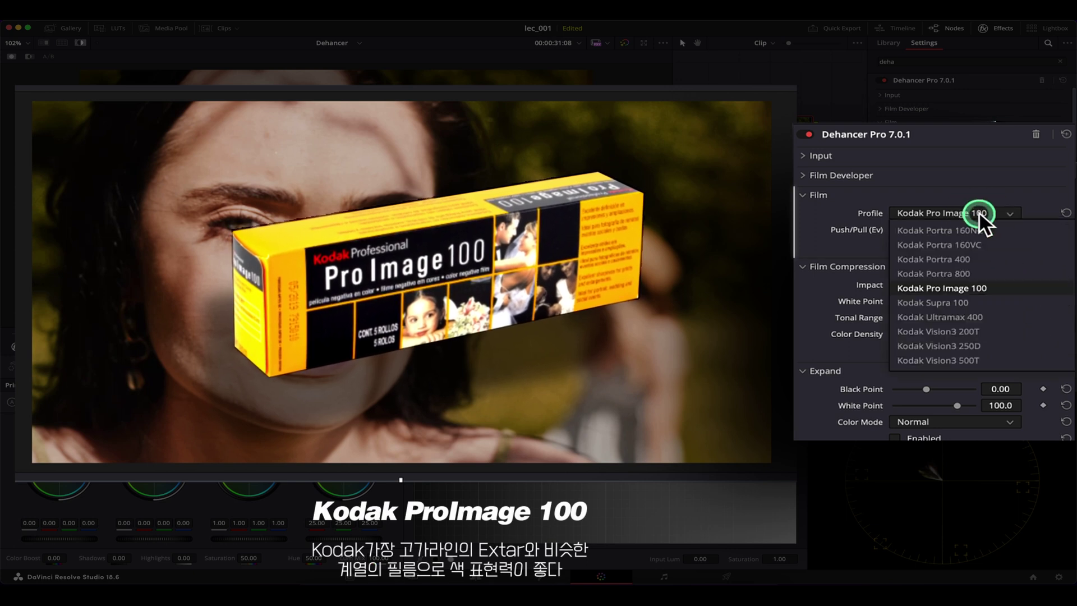
drag(1067, 331, 1030, 278)
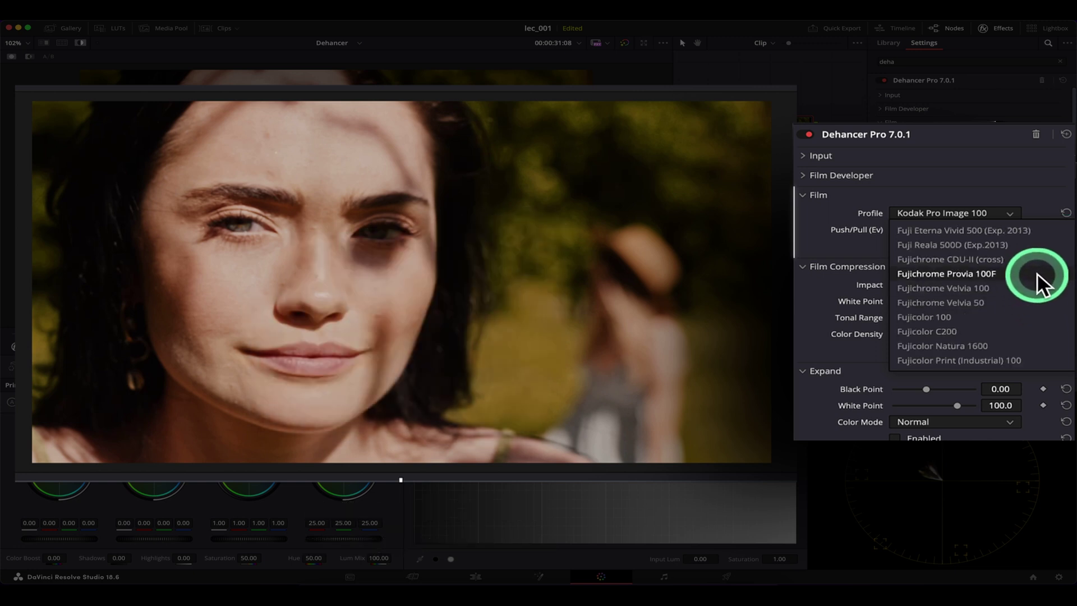
click(1038, 273)
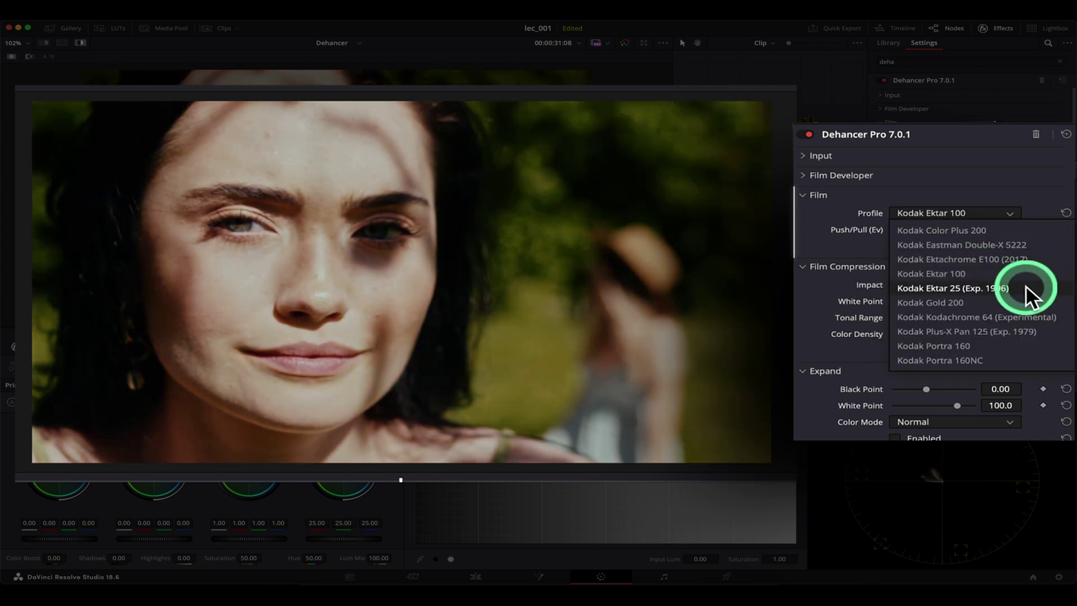
click(987, 274)
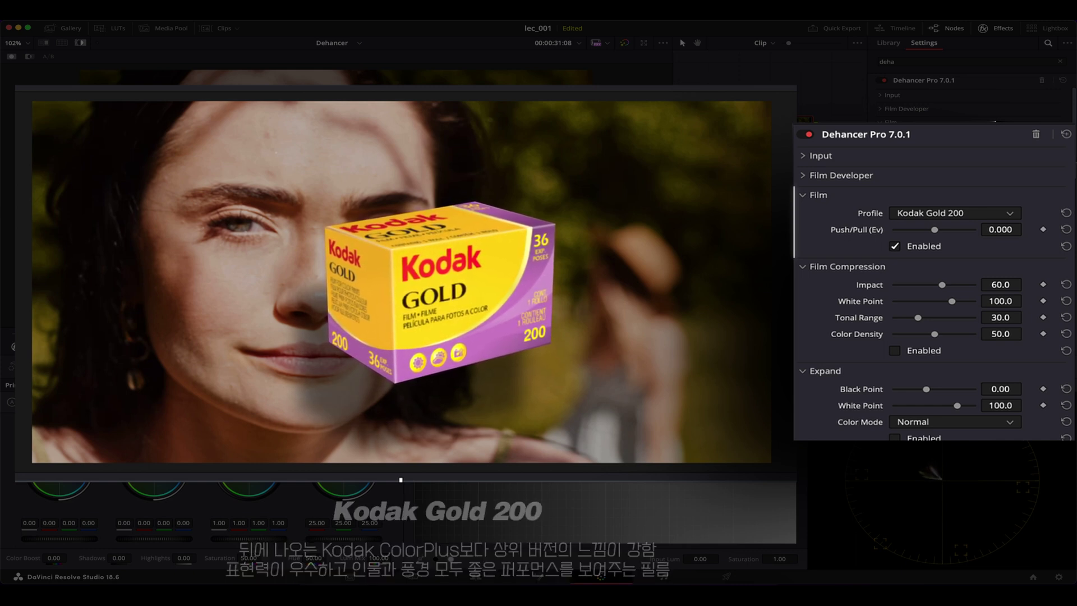
Try the Kodak Color Plus 200 film profile, followed by Cinestill 800T.
click(990, 213)
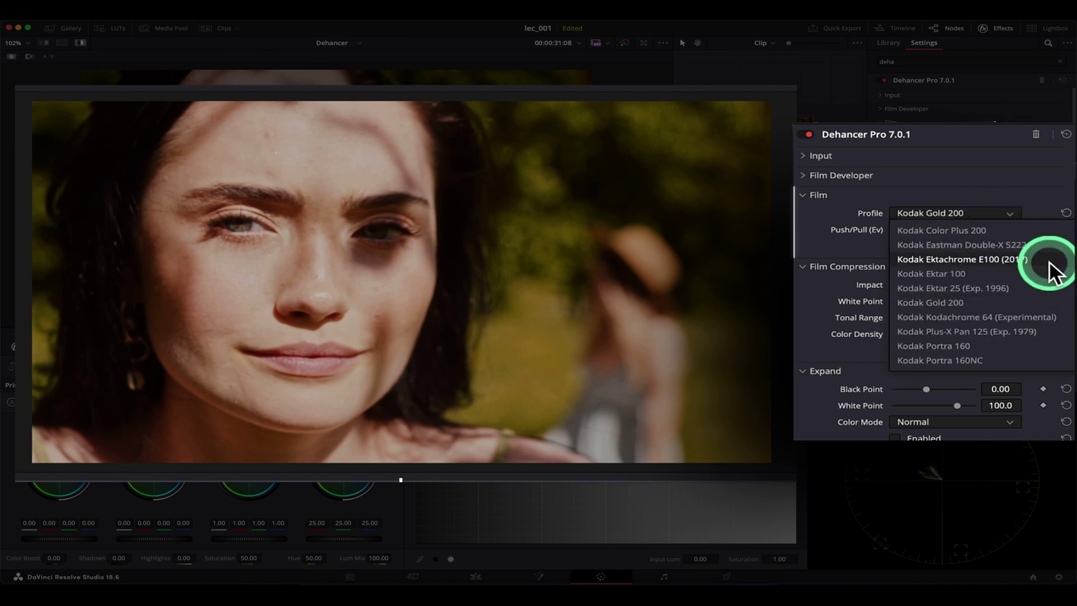
click(1036, 275)
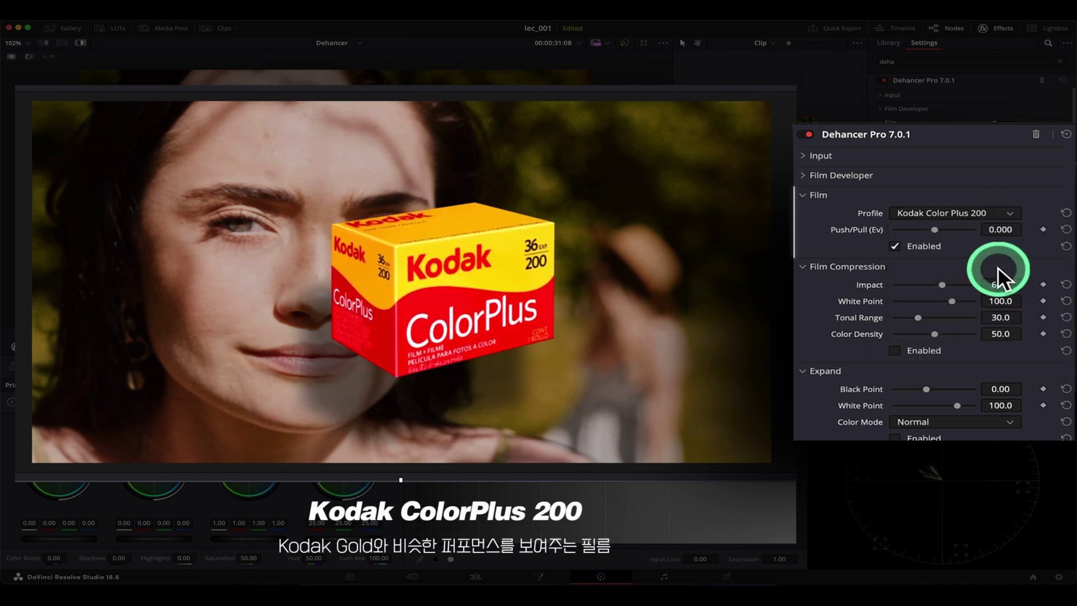
scroll(997, 267, down, 2)
scroll(998, 270, up, 2)
click(1001, 234)
scroll(1018, 283, up, 10)
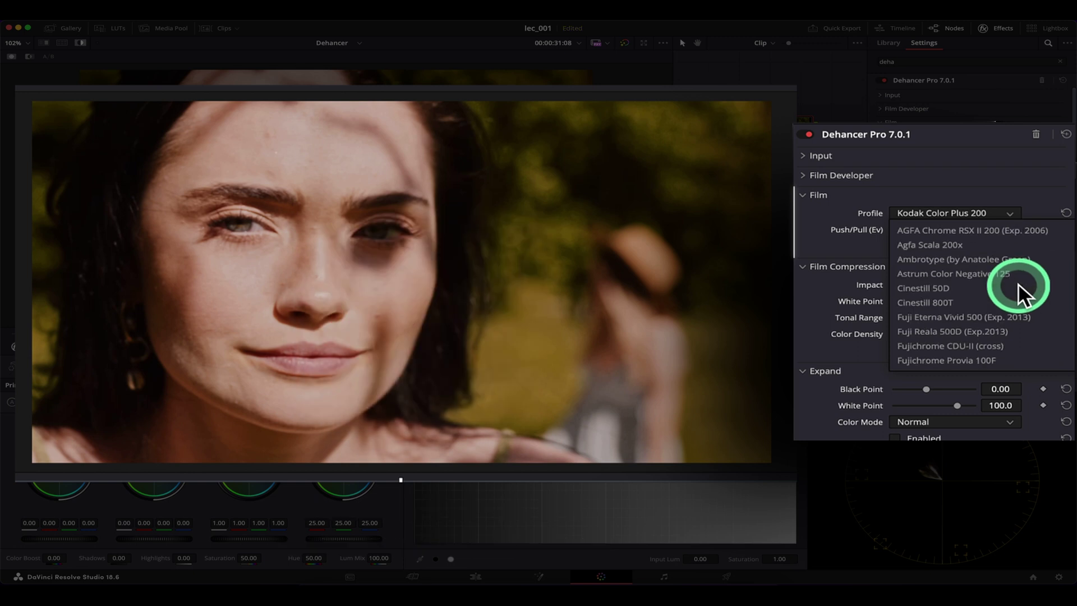
click(1042, 300)
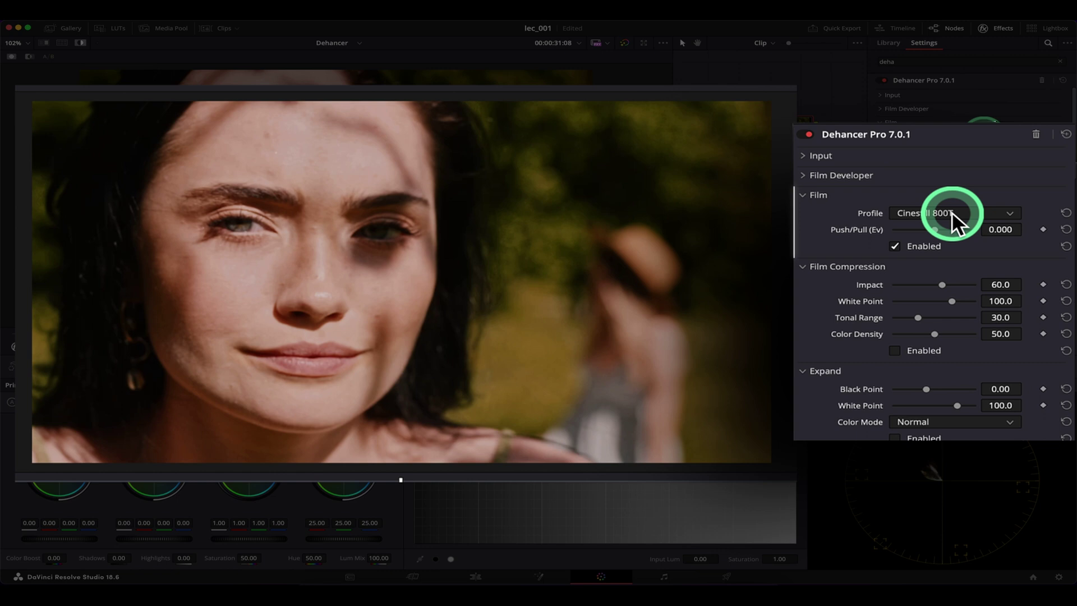
Try the Kodak Vision3 500T film profile, followed by Ilford HP5 Plus 400.
click(951, 211)
click(968, 303)
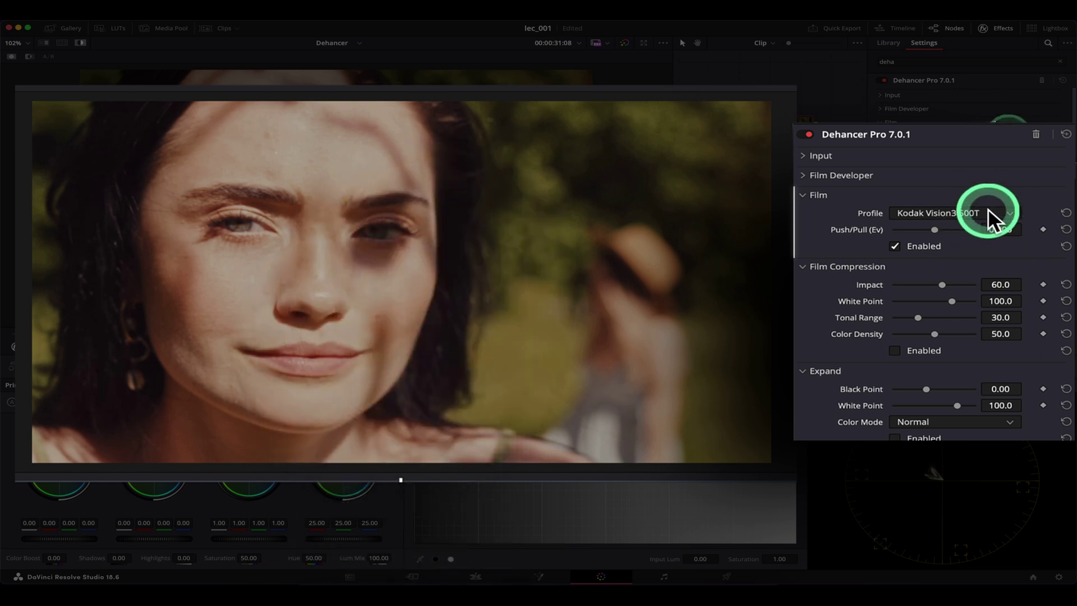
click(980, 213)
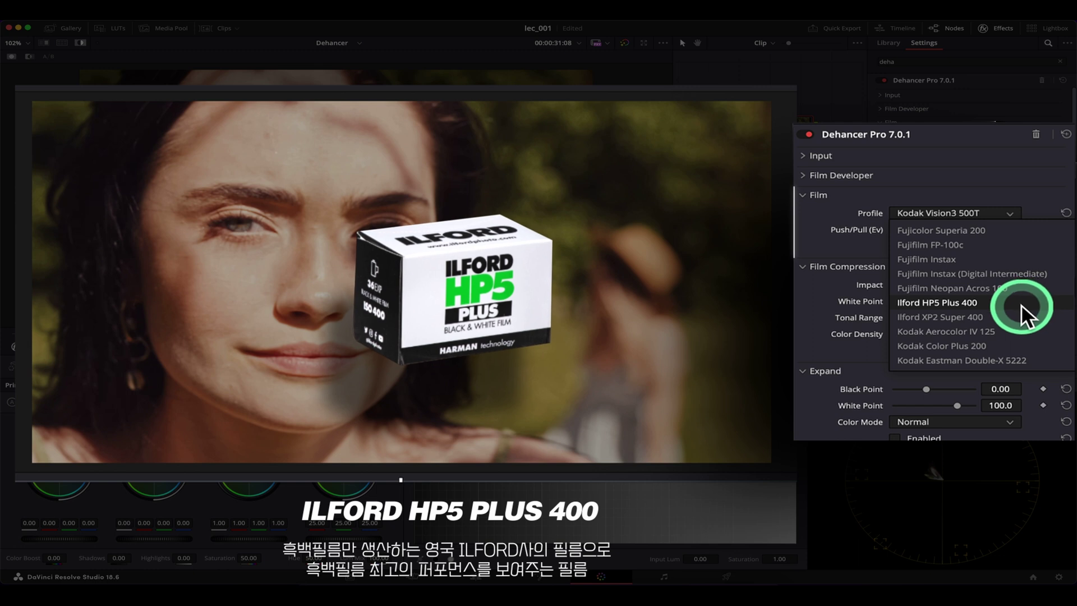
click(1020, 304)
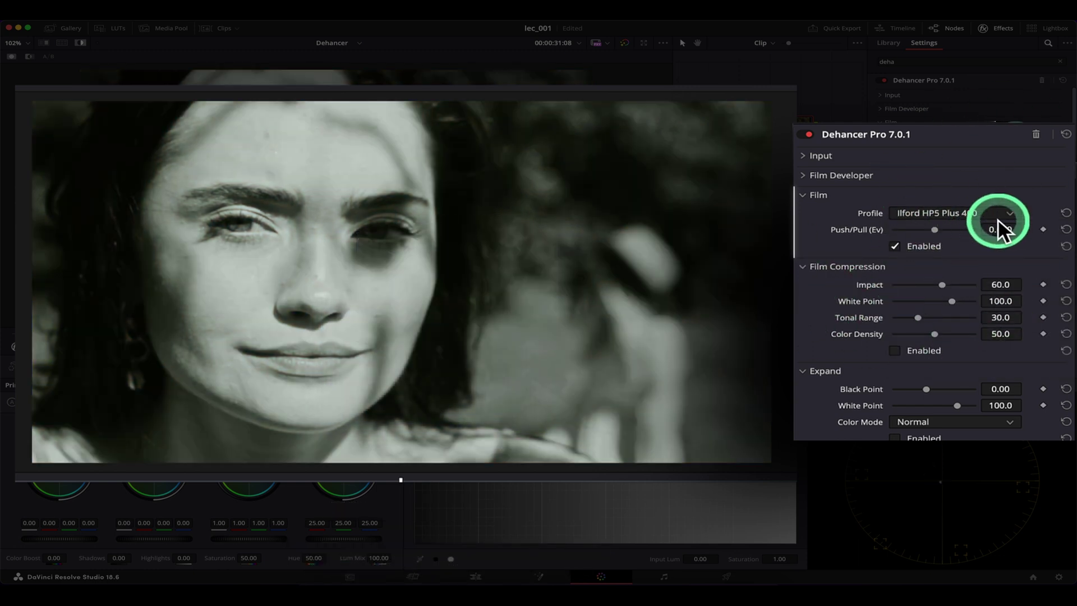
Set the Film profile to Fujifilm Instax and its Push/Pull to -1.156 Ev.
click(950, 211)
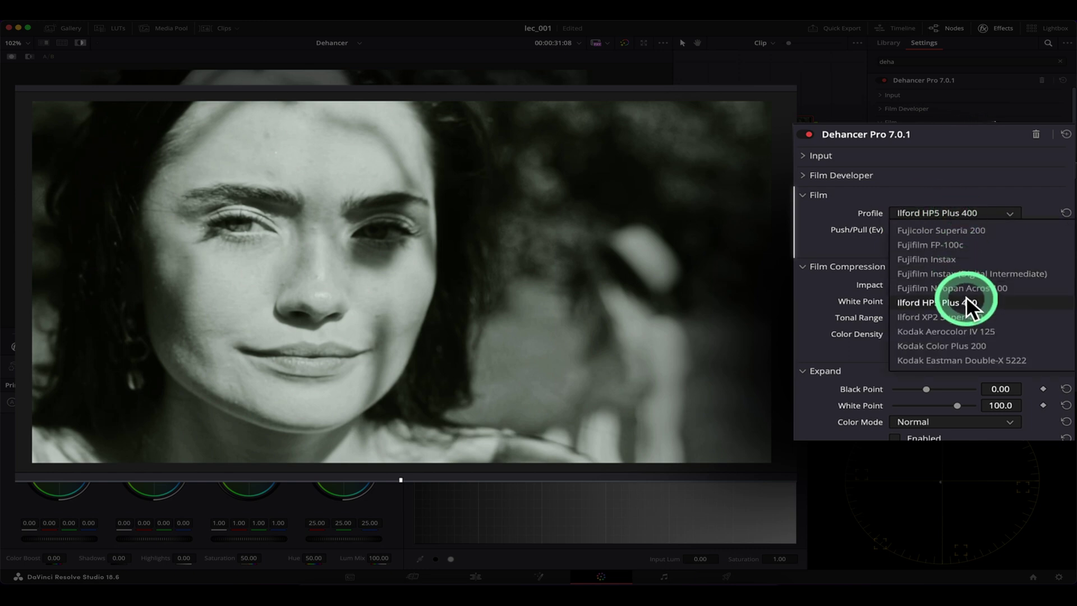
click(978, 261)
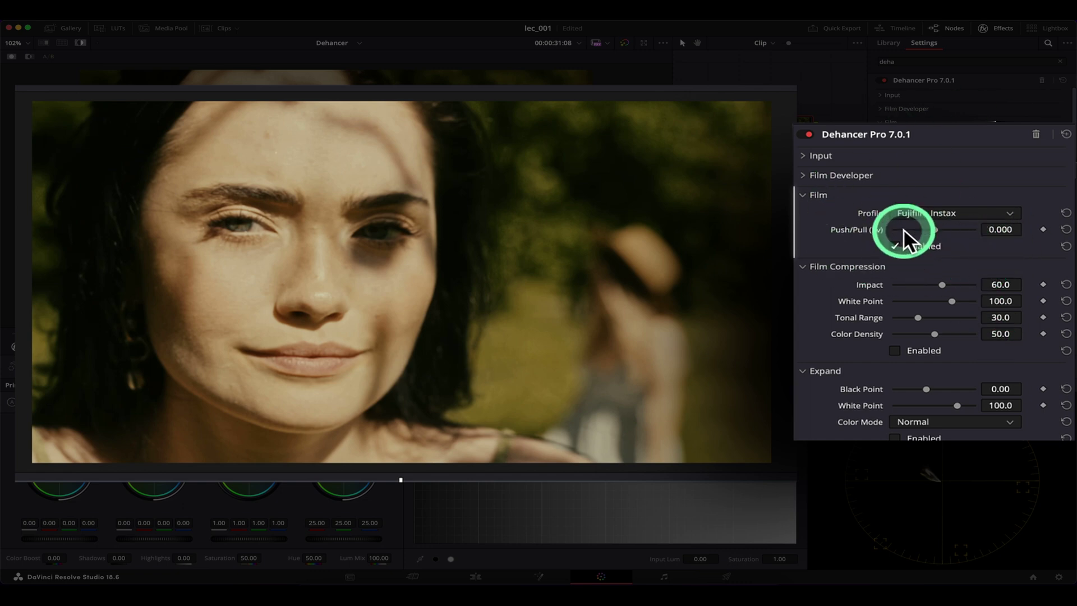
drag(982, 227, 880, 244)
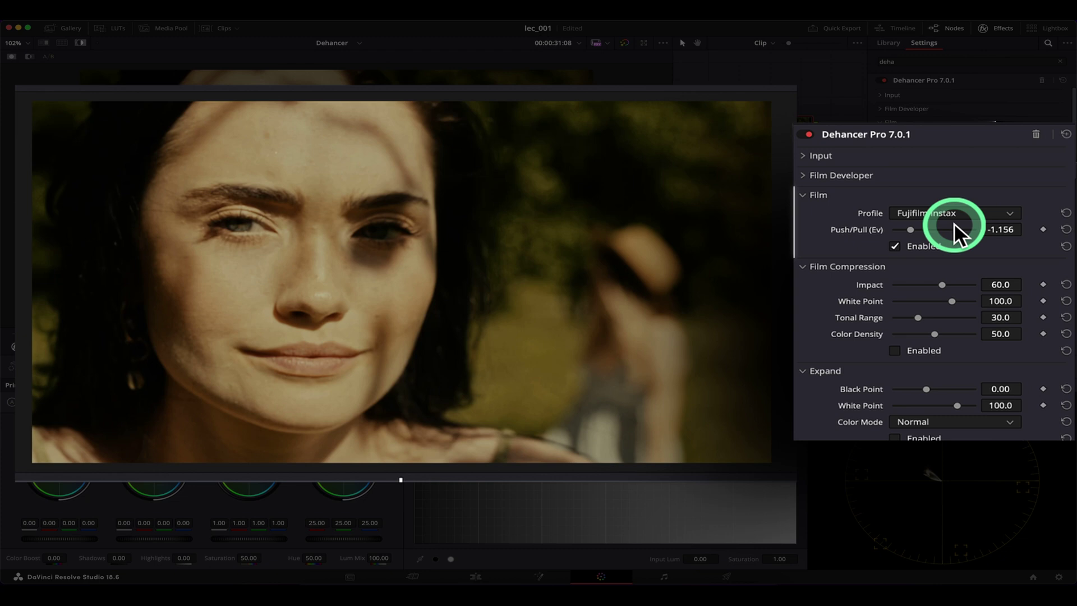
click(937, 213)
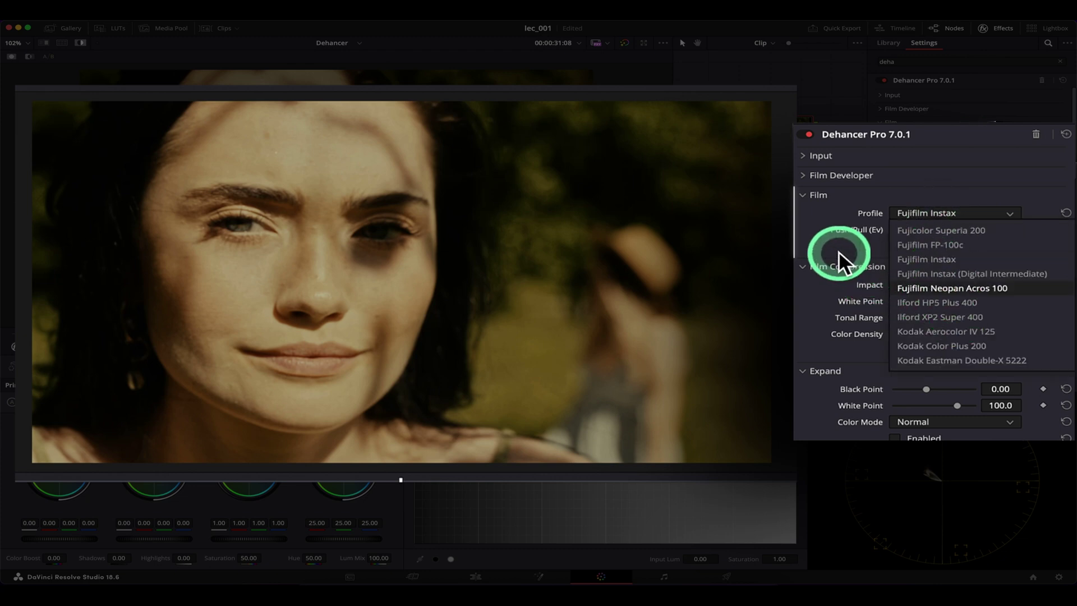
click(829, 240)
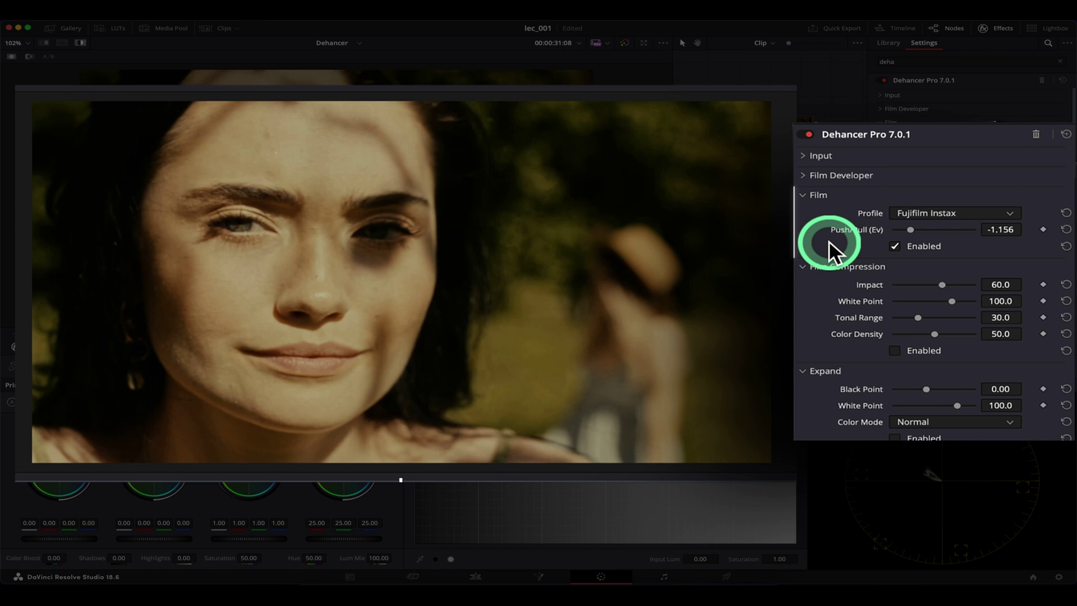
click(937, 214)
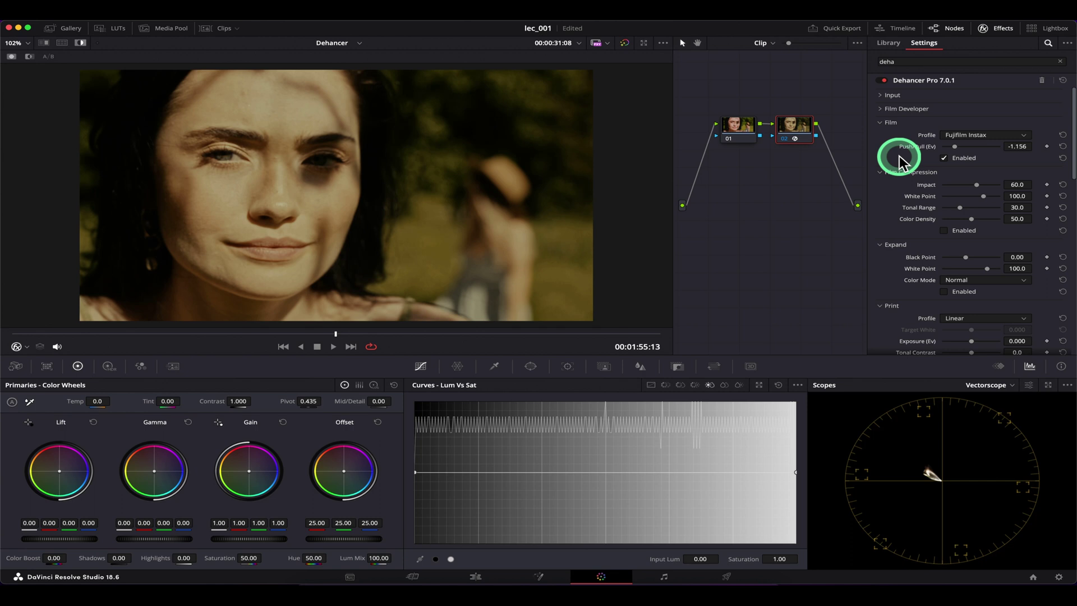
click(999, 140)
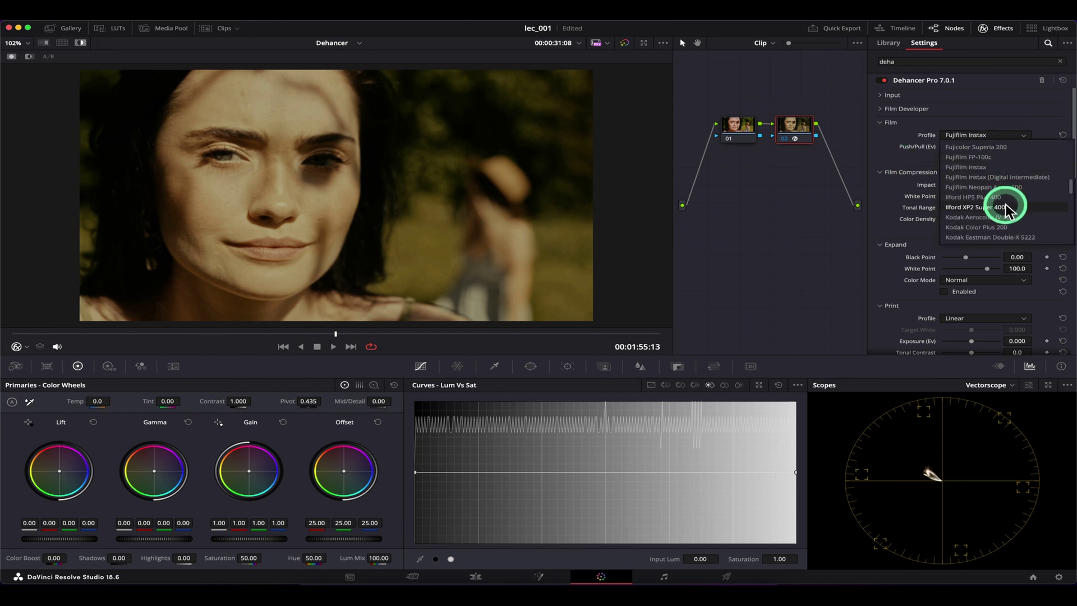
click(894, 137)
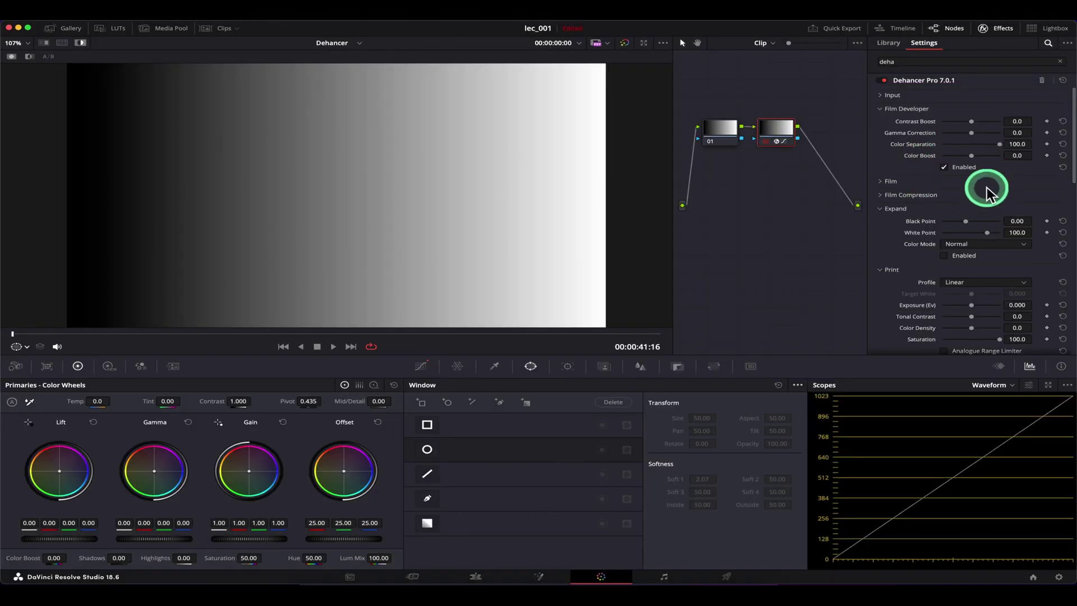
Try raising Contrast Boost in the Film Developer module on the grayscale ramp.
drag(969, 123, 991, 127)
click(231, 207)
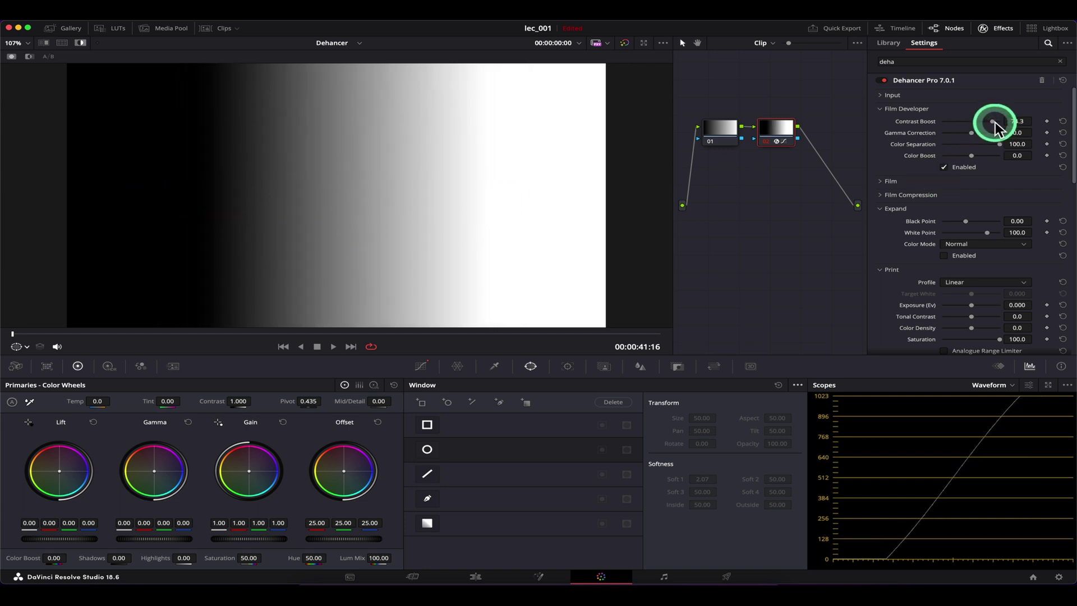
mouse_move(996, 127)
mouse_down()
mouse_move(956, 127)
mouse_move(991, 127)
mouse_up()
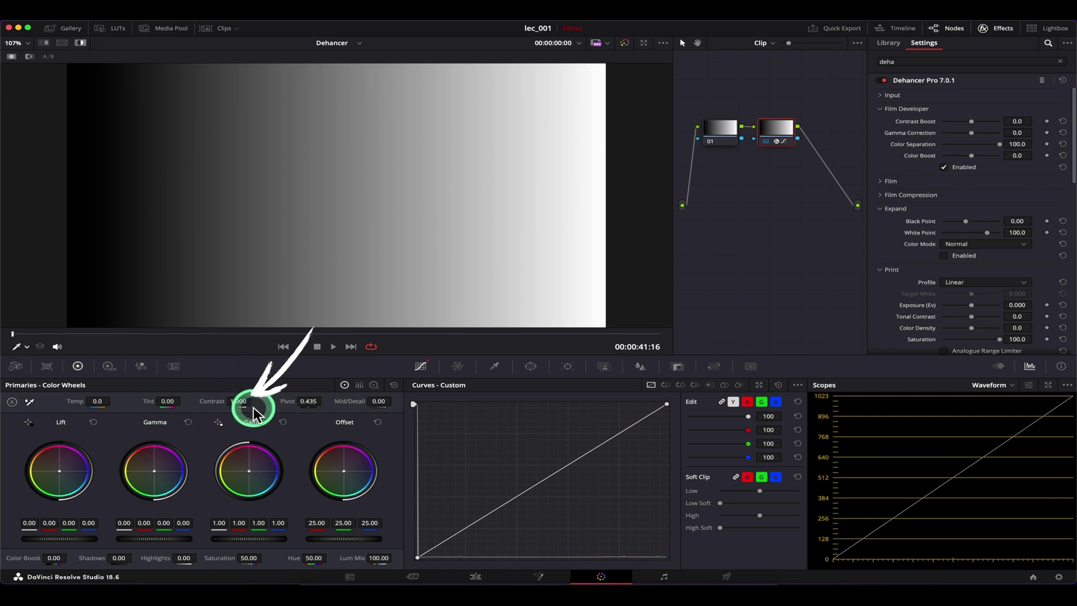
Compare a primaries Contrast of 1.522, undone after viewing, with the Film Developer's Contrast Boost on the grayscale ramp.
mouse_move(229, 399)
mouse_down()
mouse_move(244, 399)
mouse_move(150, 400)
mouse_move(320, 403)
mouse_move(228, 402)
mouse_move(248, 401)
mouse_up()
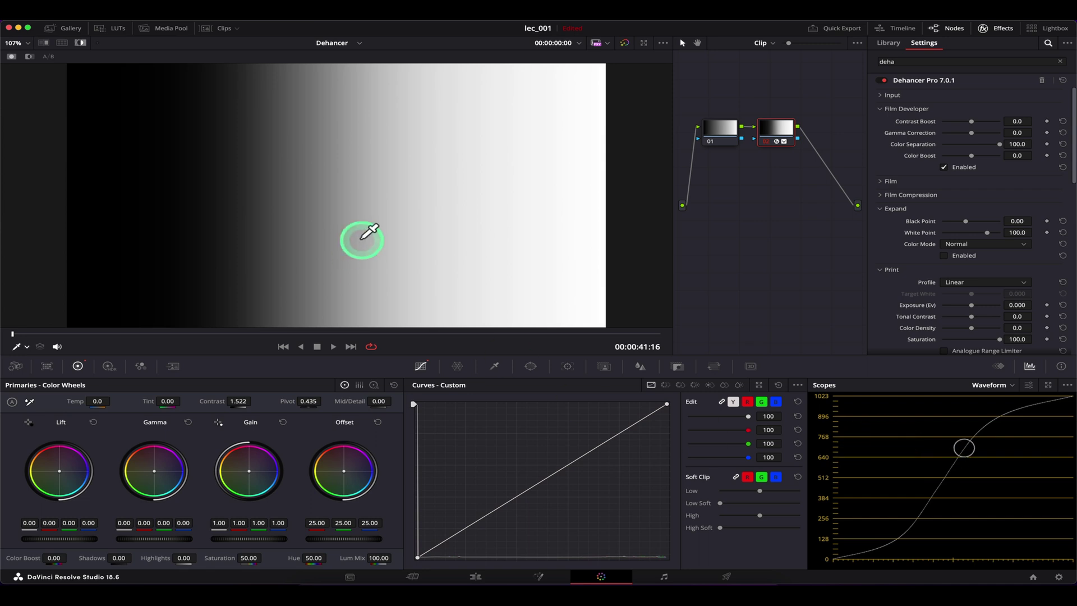
key(ctrl+z)
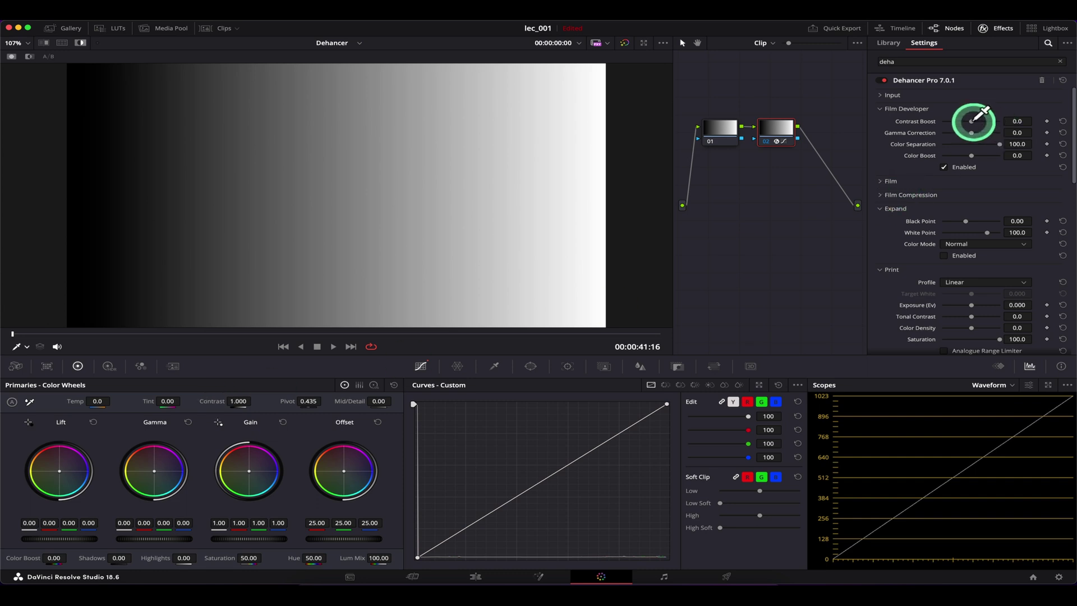
mouse_move(971, 121)
mouse_down()
mouse_move(987, 118)
mouse_move(959, 116)
mouse_move(981, 125)
mouse_move(971, 121)
mouse_up()
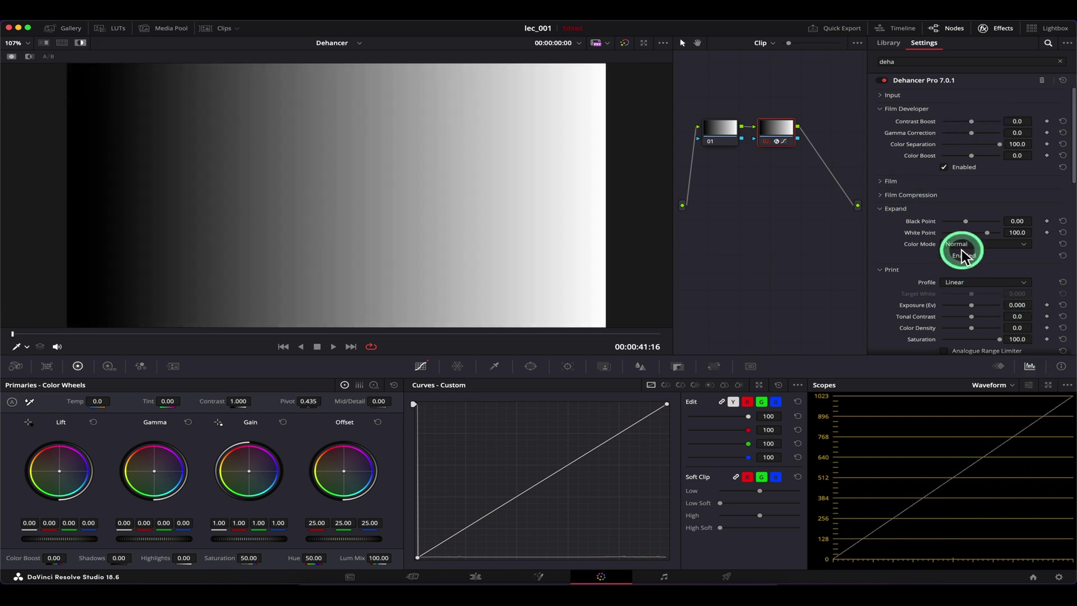
Try shifting the black and white end points of the custom curve, and reset the curve.
drag(667, 404, 609, 404)
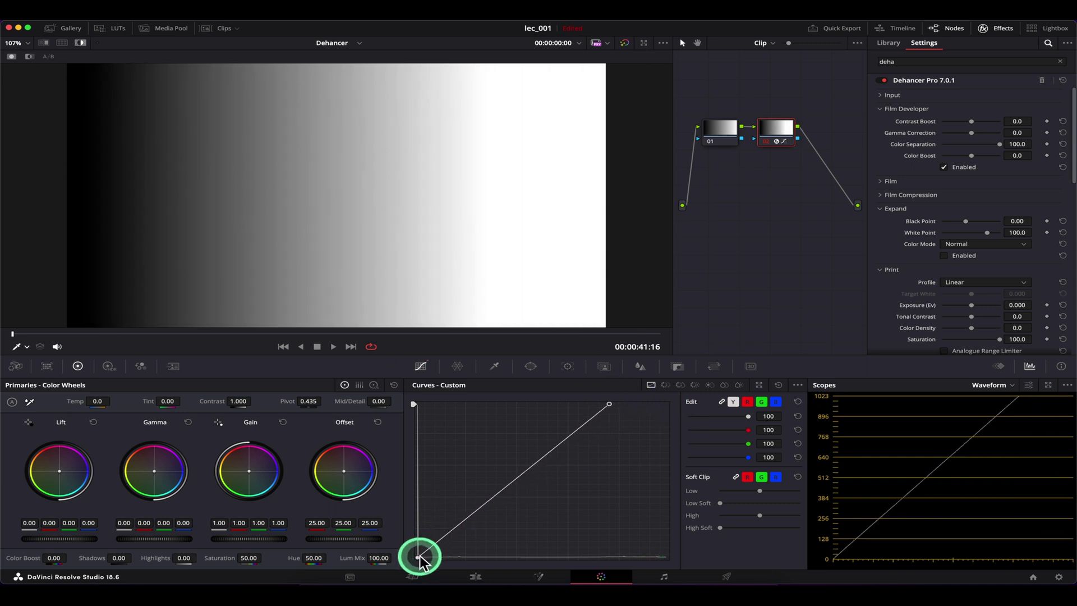
drag(420, 558, 404, 533)
drag(610, 404, 692, 429)
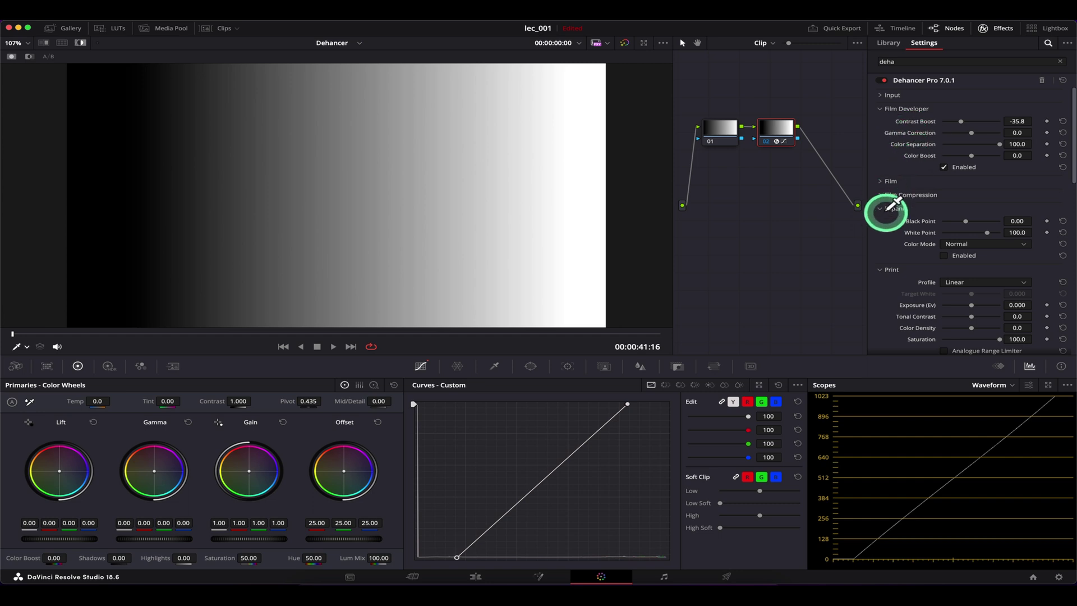
click(778, 385)
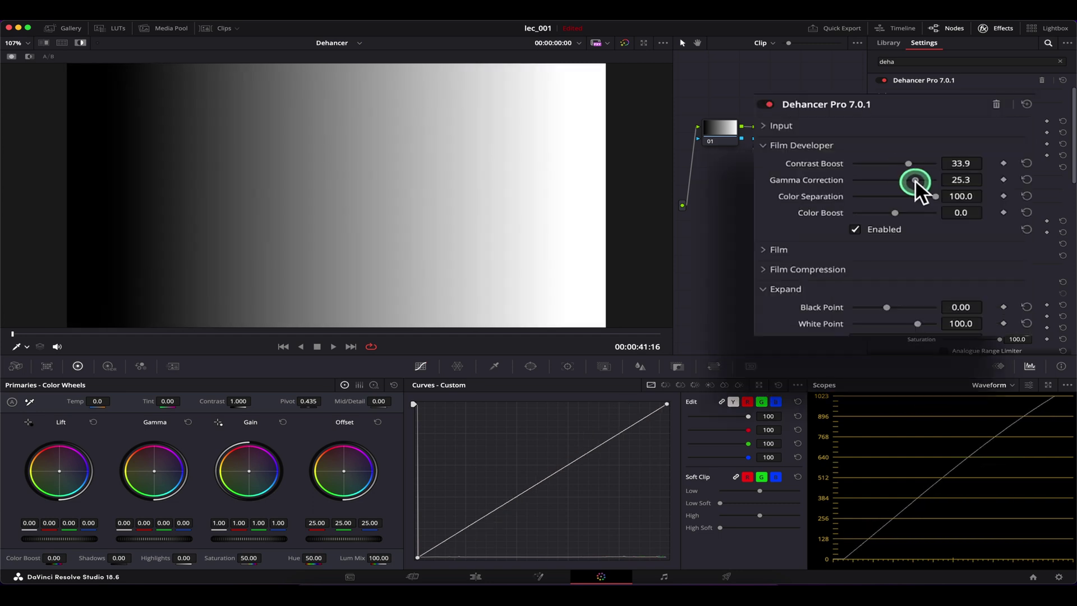
Try Gamma Correction at 50.0 and 0.0 in the Film Developer with Contrast Boost raised to 72.5.
drag(985, 132, 1020, 135)
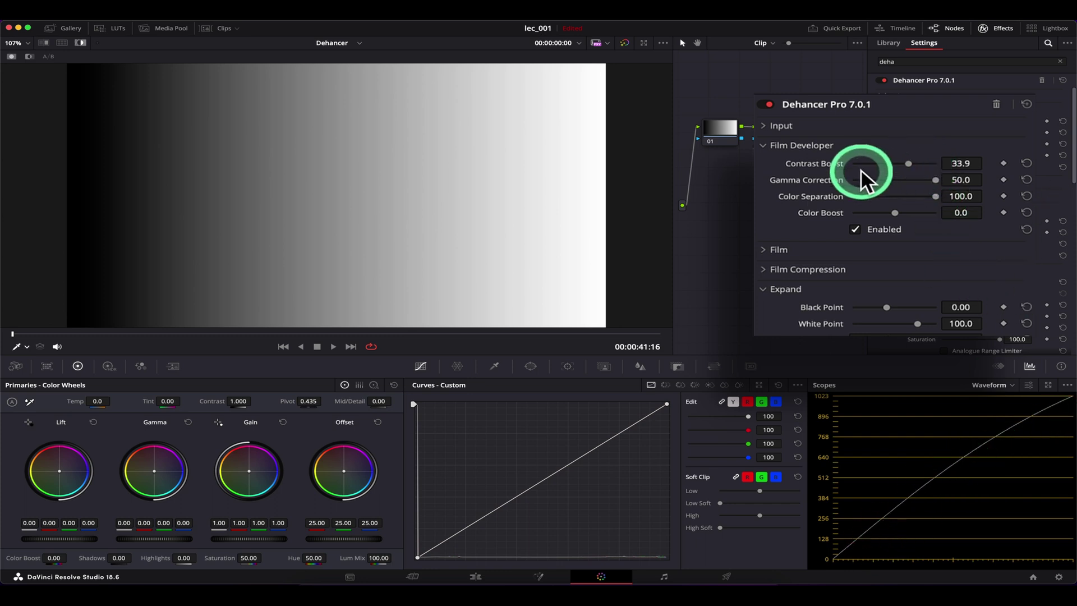
drag(909, 162, 923, 165)
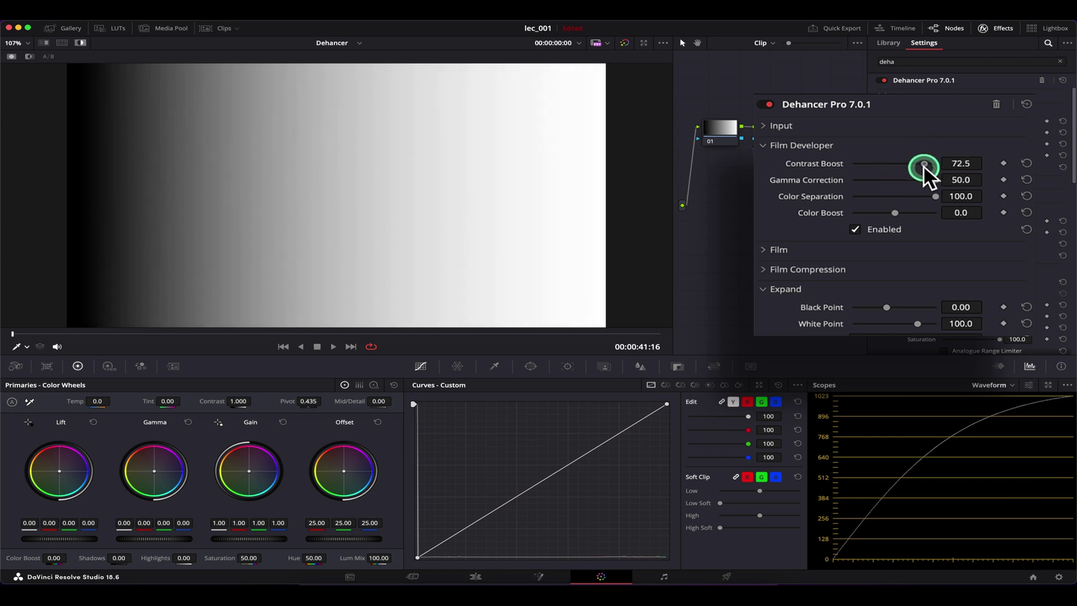
double_click(888, 187)
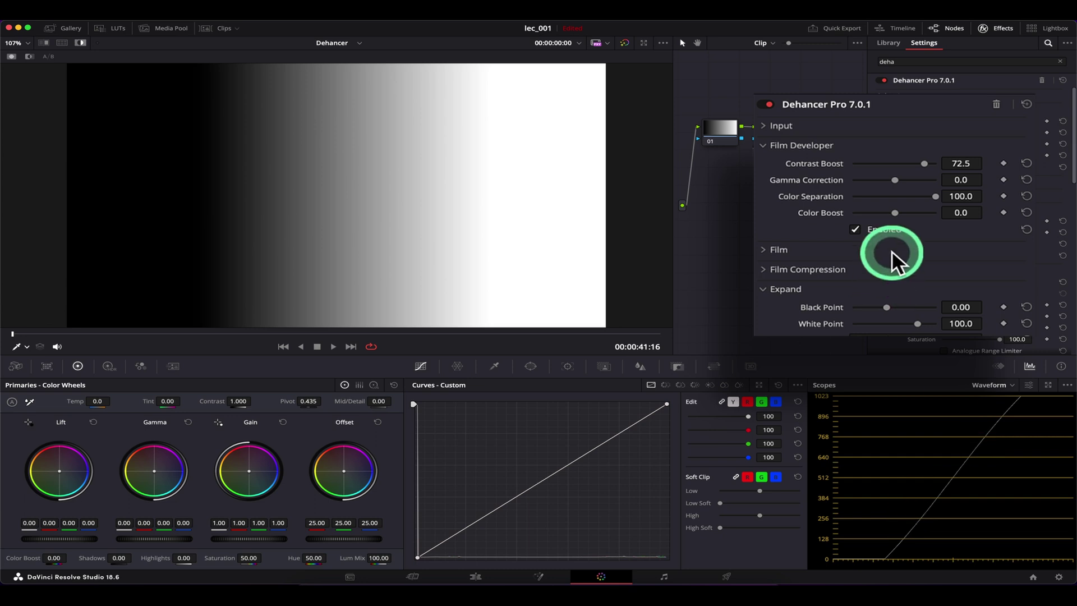
drag(893, 177, 935, 183)
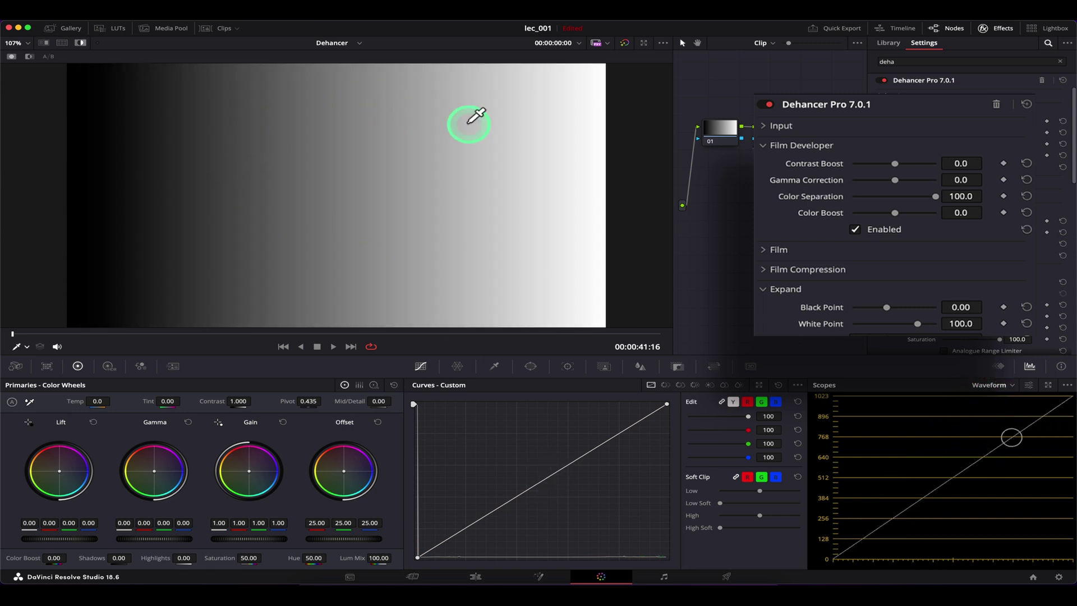
Add a midpoint to the custom curve, try it above and below the diagonal, and delete it.
click(541, 482)
drag(541, 483, 533, 451)
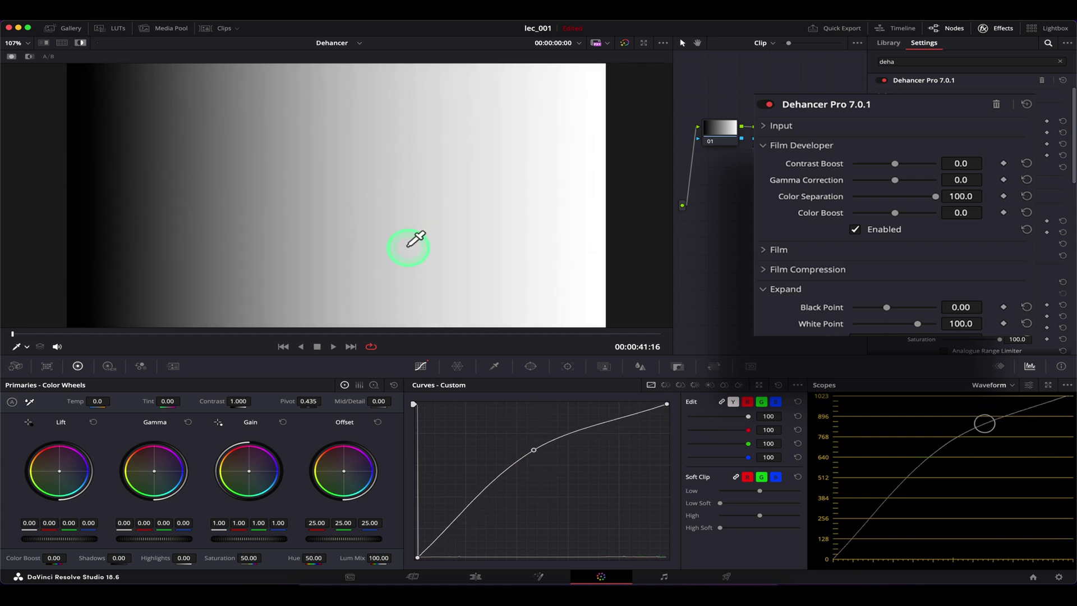
drag(534, 448, 537, 512)
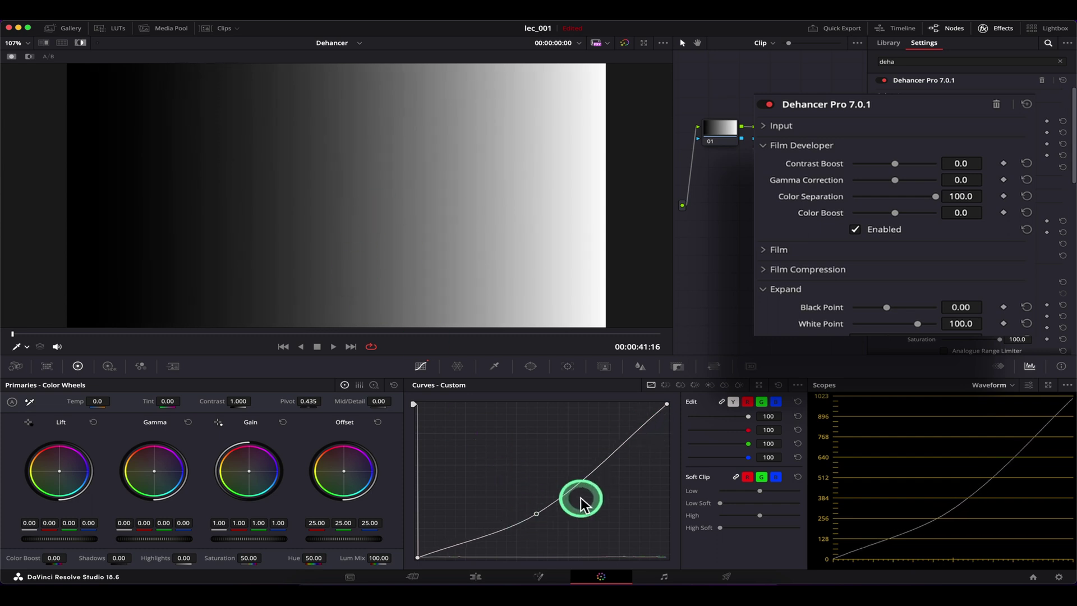
right_click(539, 511)
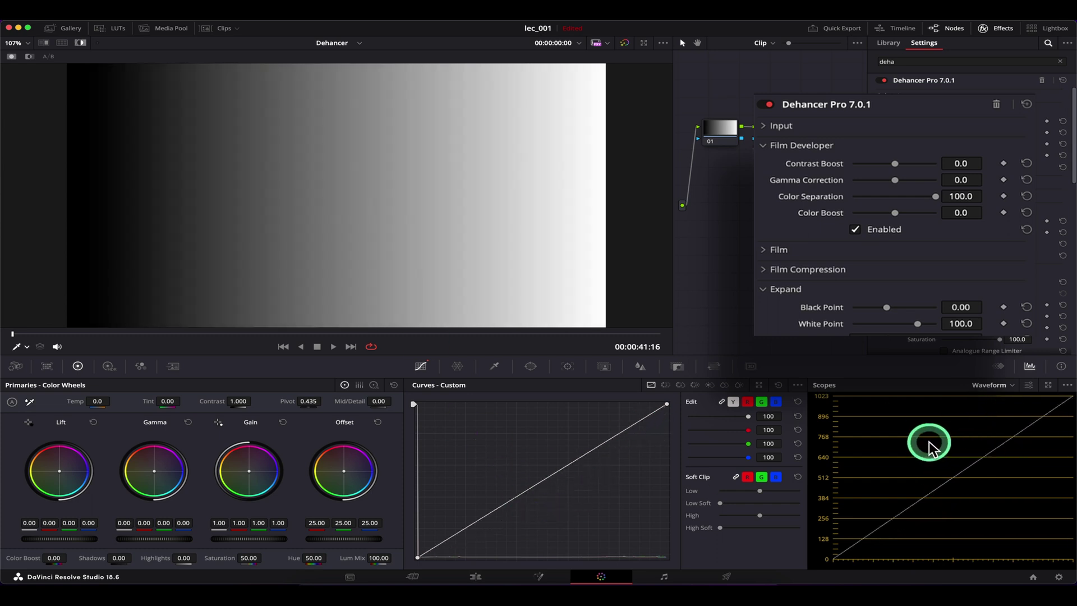
Try raising the Film Developer's Contrast Boost and Gamma Correction on the grayscale ramp, and reset Contrast Boost.
drag(895, 163, 912, 163)
drag(894, 179, 932, 179)
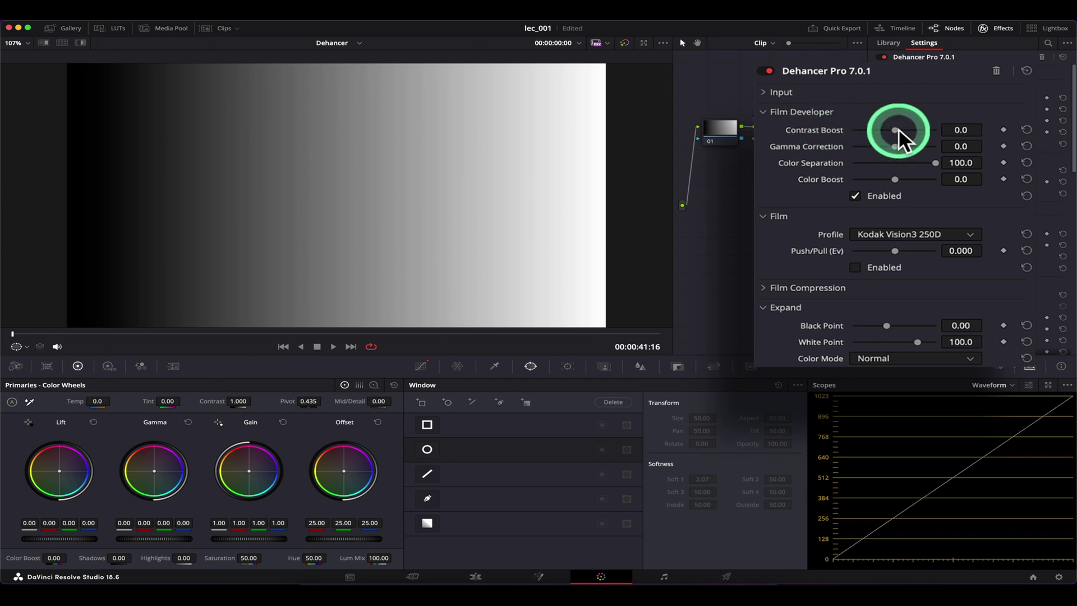
drag(896, 131, 974, 150)
double_click(830, 127)
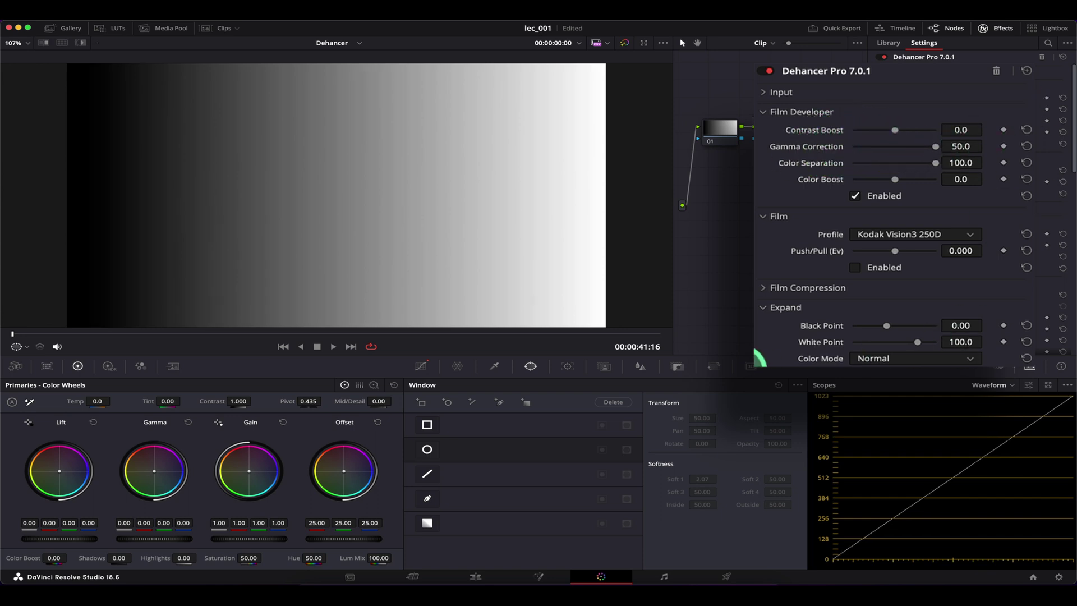
Compare the Film Developer's Gamma Correction at 50.0 with a bend in the custom curve.
drag(854, 146, 947, 149)
click(823, 317)
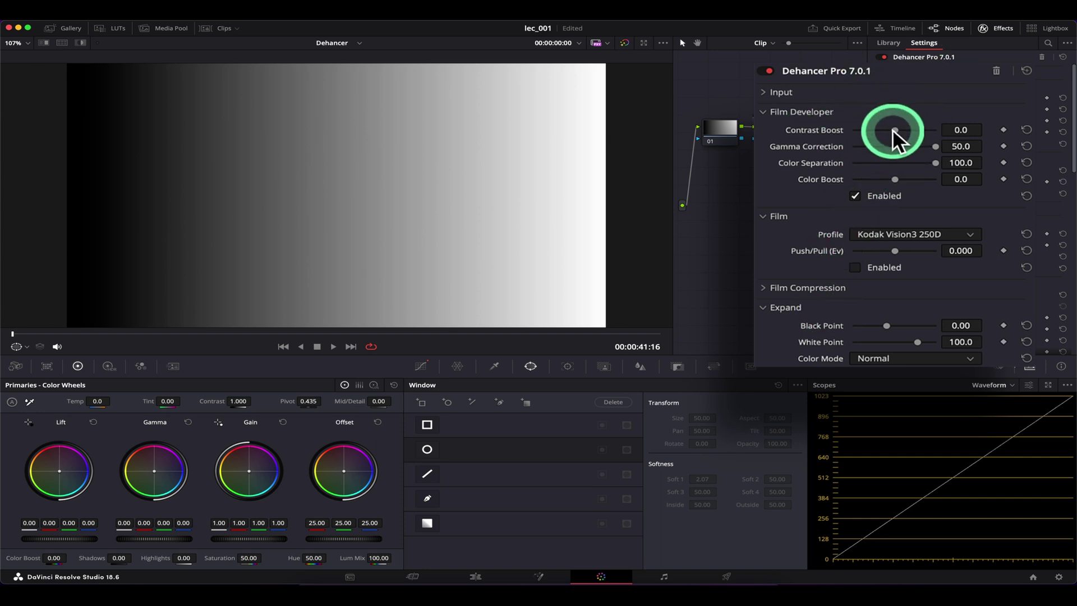
drag(893, 129, 869, 136)
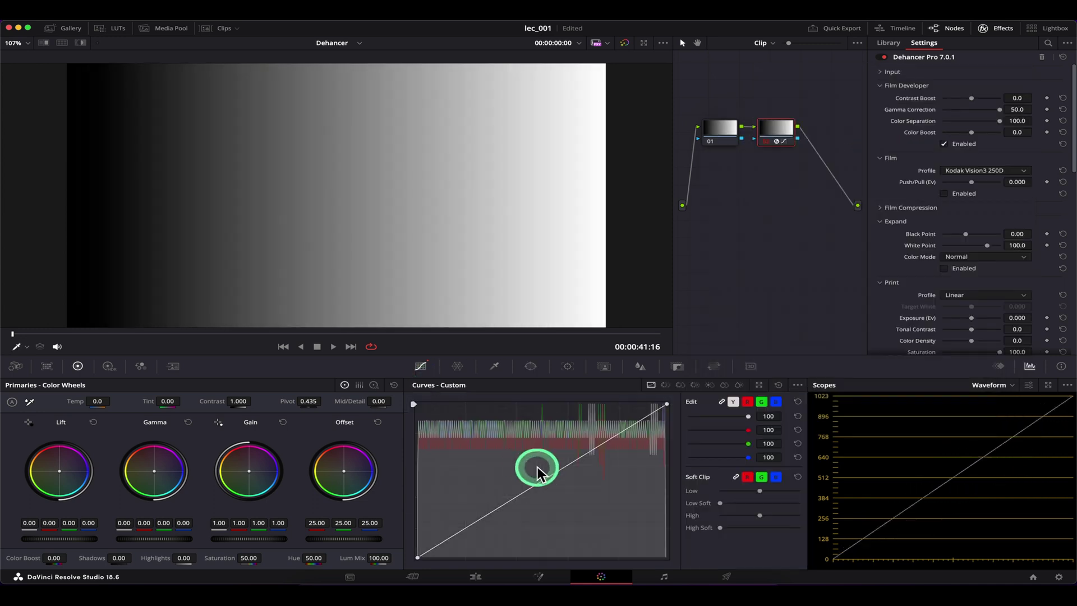
drag(534, 466, 630, 437)
drag(1015, 117, 961, 109)
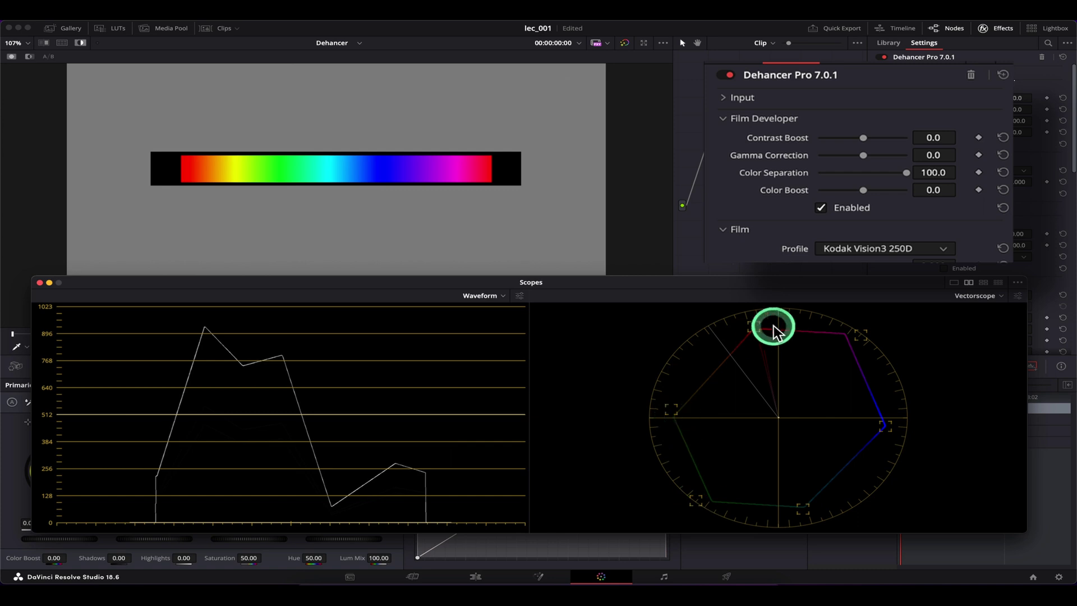
Hide the skin tone indicator in the vectorscope display.
click(1017, 296)
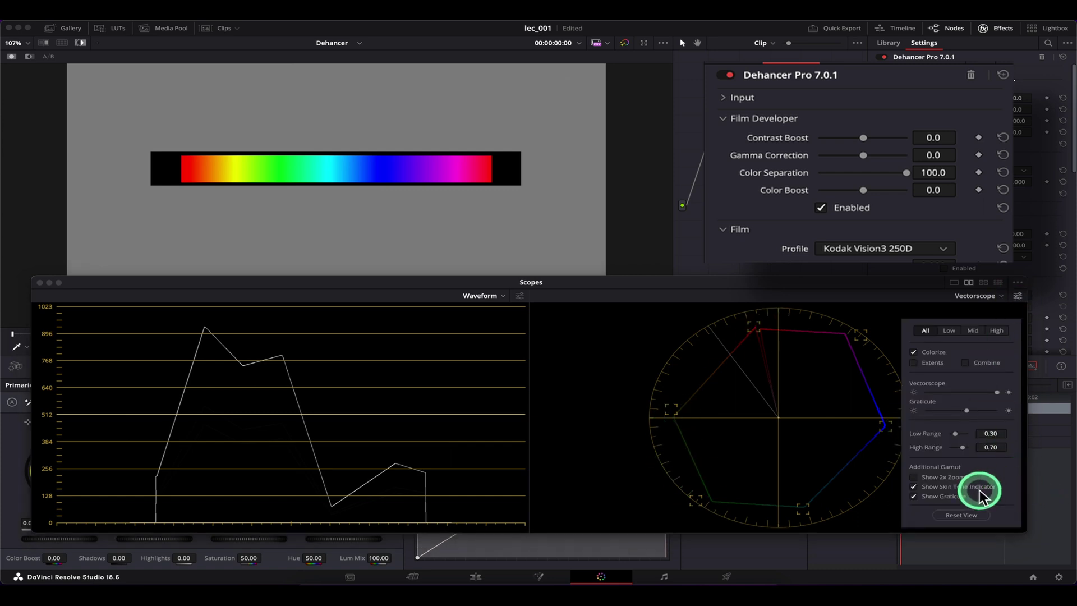
click(913, 488)
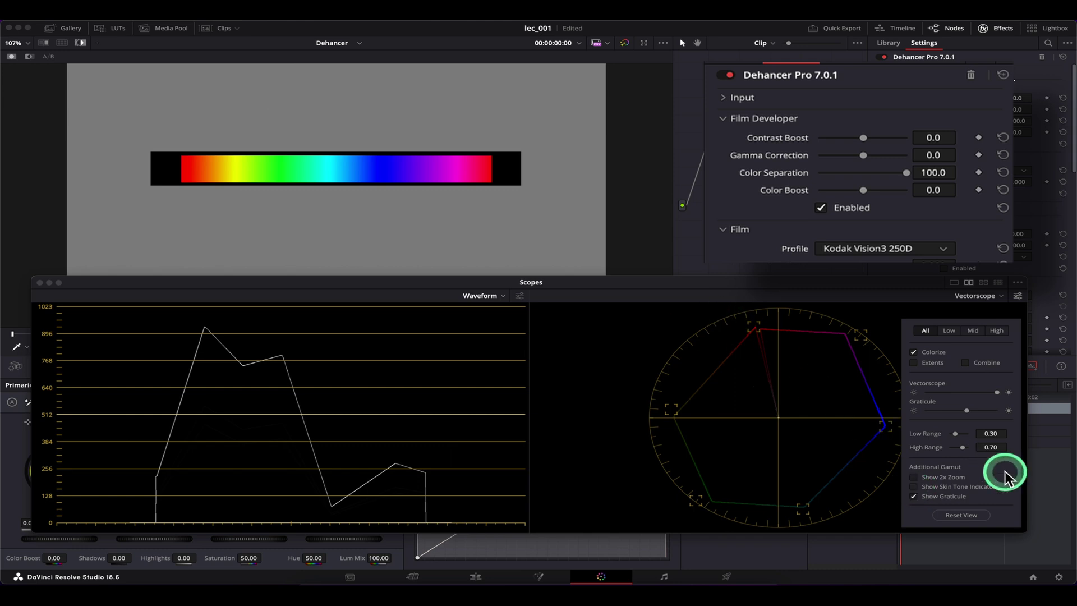
click(1017, 296)
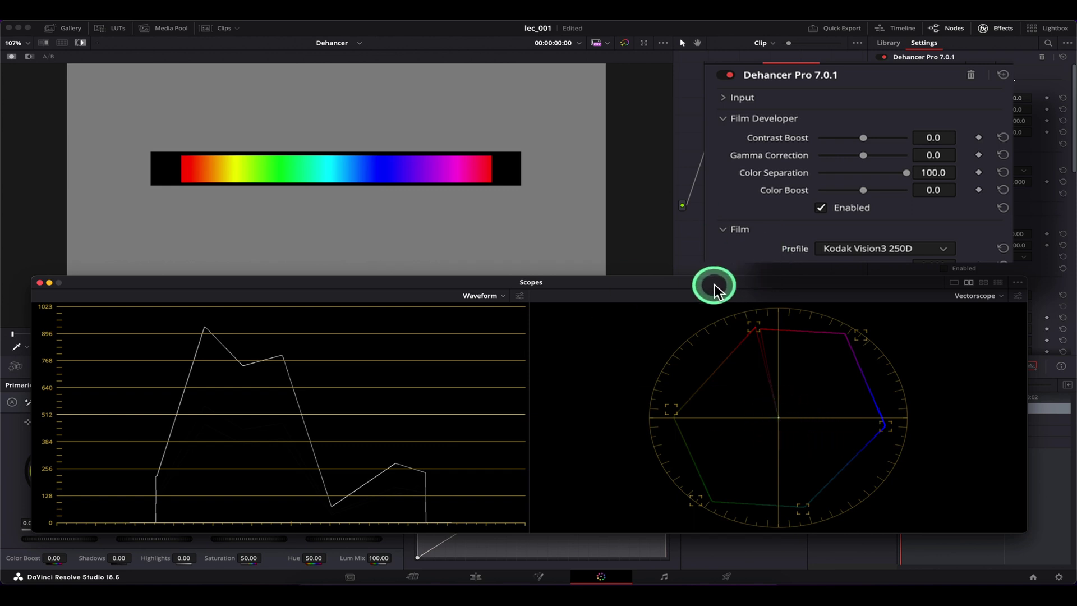
Shift the Scopes window slightly and set the Film Developer's Contrast Boost to 70.6 on the hue strip.
drag(714, 283, 730, 287)
drag(918, 141, 945, 162)
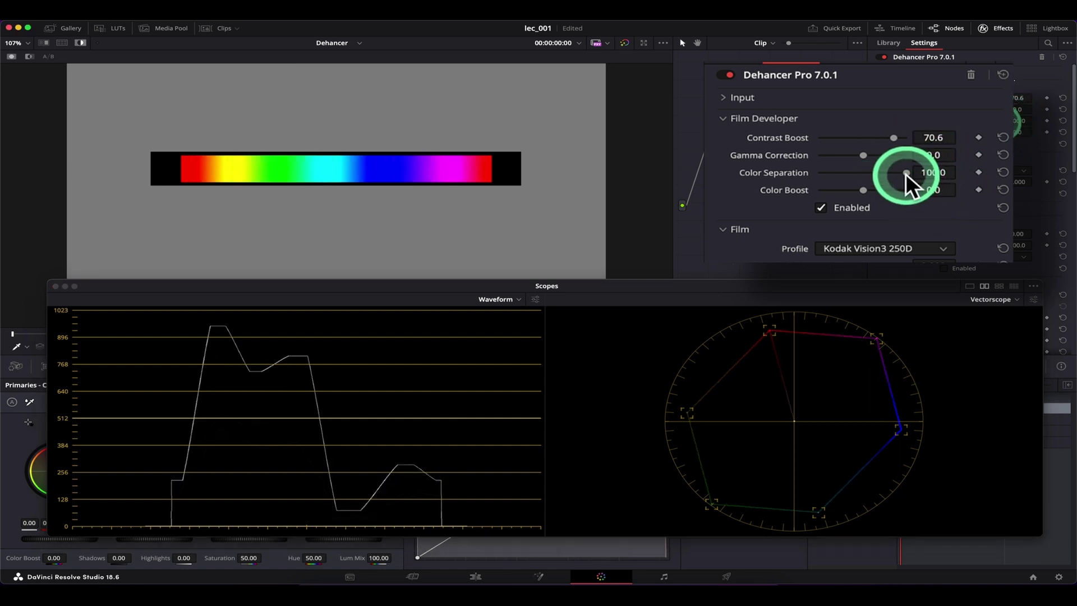
Try lowering the Film Developer's Color Separation on the hue strip.
mouse_move(905, 173)
mouse_down()
mouse_move(765, 183)
mouse_move(910, 174)
mouse_move(765, 365)
mouse_up()
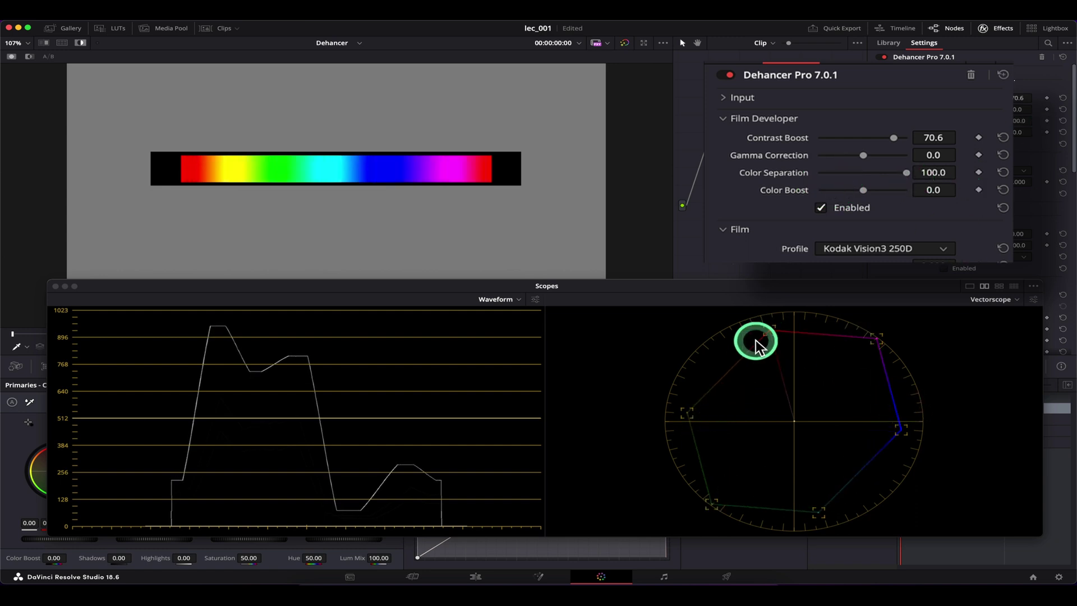
drag(866, 171, 821, 172)
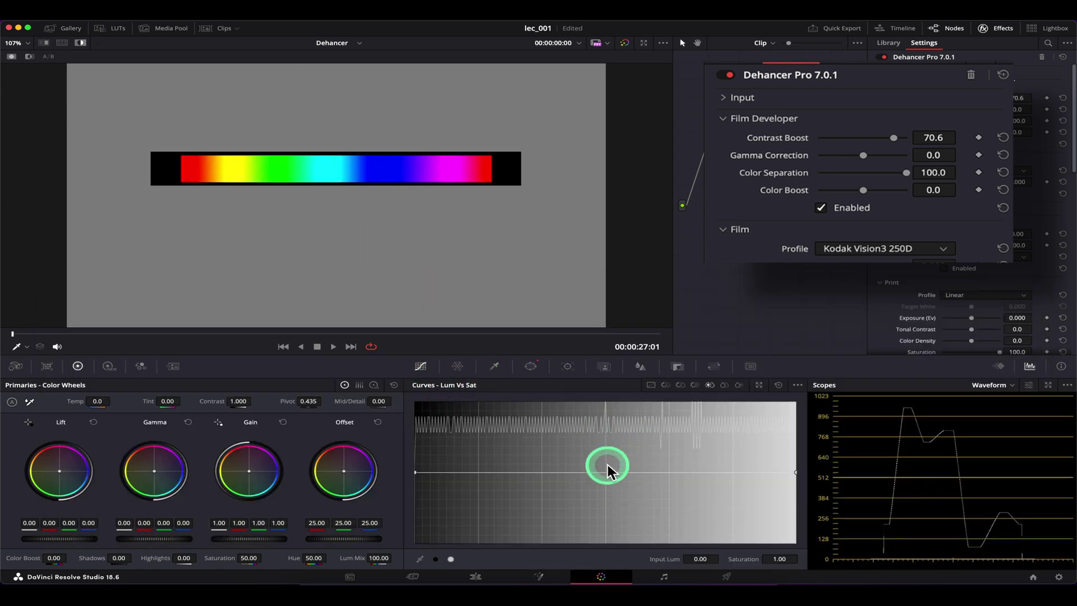
Add points near 0.77 and 0.18 luminance on the Lum Vs Sat curve and lower both curve ends to zero saturation.
click(708, 473)
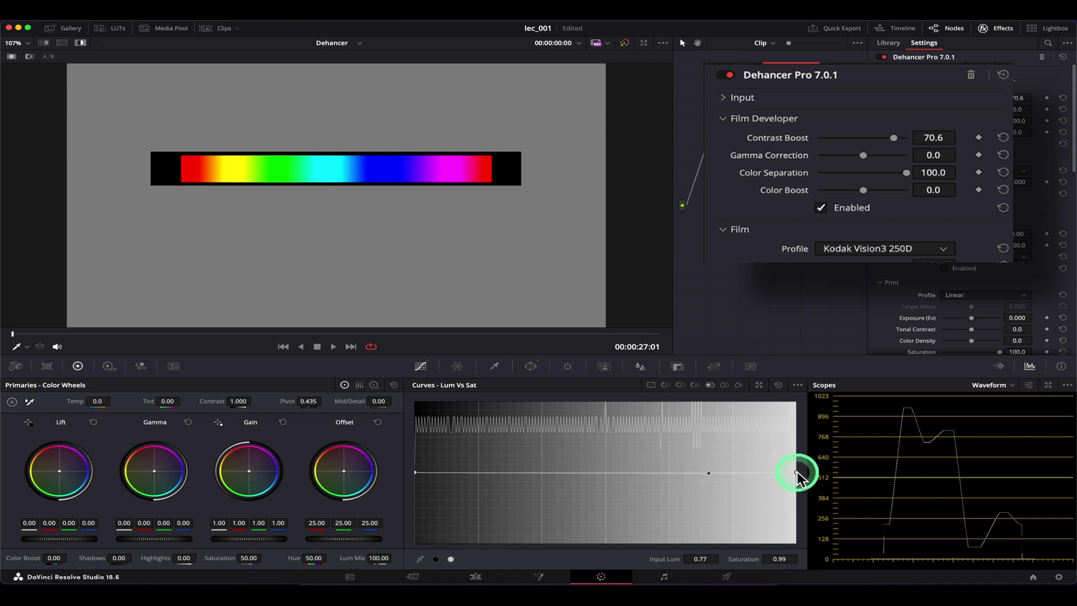
click(485, 472)
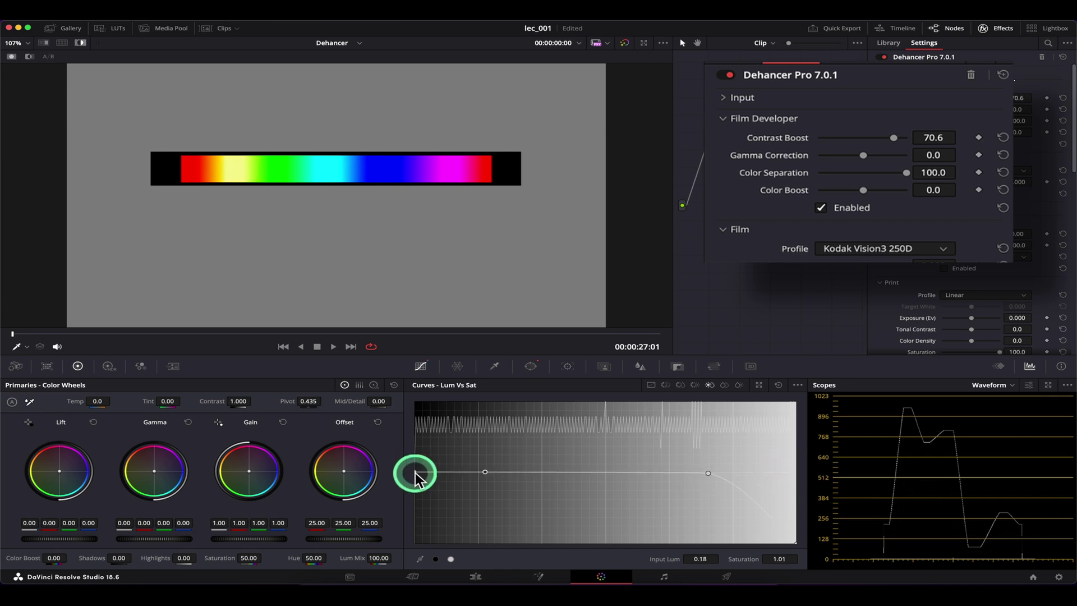
drag(417, 472, 429, 551)
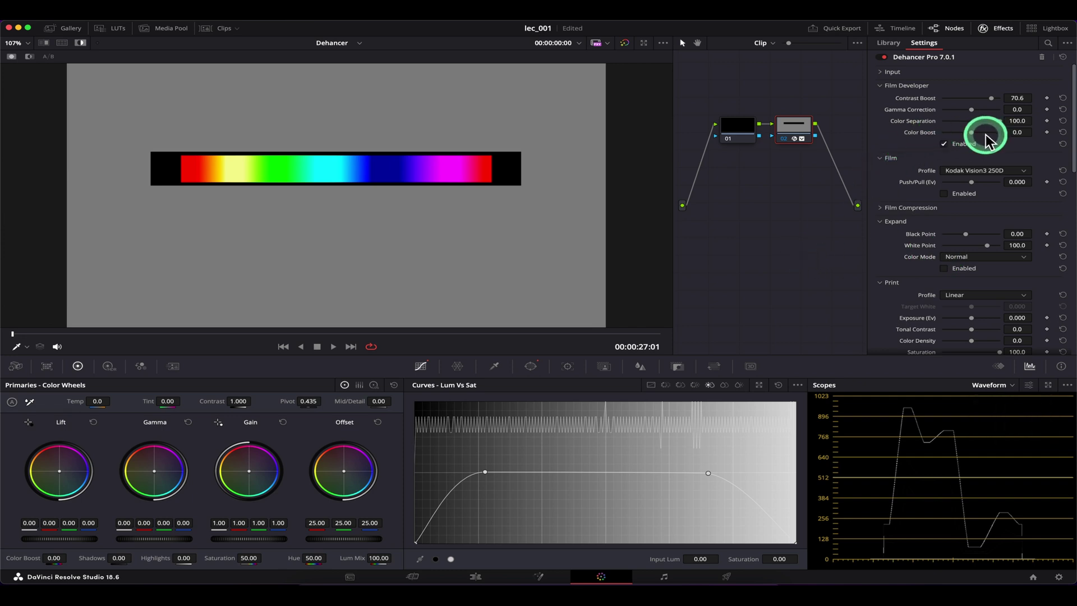
Try lowering the Film Developer's Color Boost on the hue strip and open the scopes in a separate window.
mouse_move(971, 132)
mouse_down()
mouse_move(1005, 134)
mouse_move(948, 135)
mouse_up()
key(super+shift+w)
mouse_move(964, 141)
mouse_down()
mouse_move(937, 144)
mouse_move(921, 125)
mouse_move(959, 140)
mouse_up()
click(562, 128)
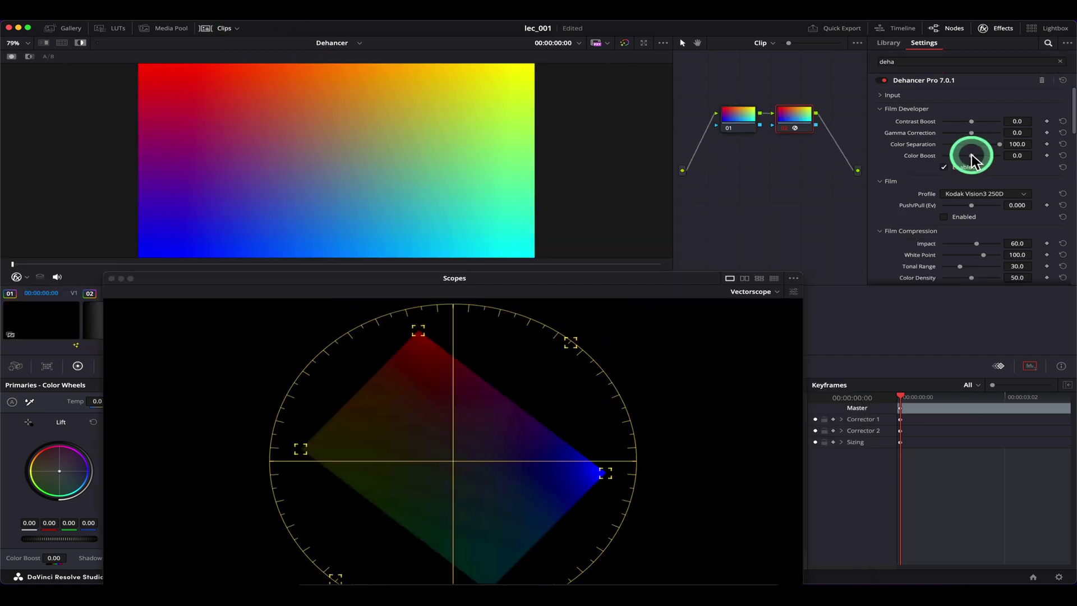
Try the Film Developer's Color Boost at -63.3 on the color gradient chart, reset it, and set it to -48.6.
mouse_move(972, 160)
mouse_down()
mouse_move(931, 159)
mouse_move(1007, 163)
mouse_move(953, 157)
mouse_up()
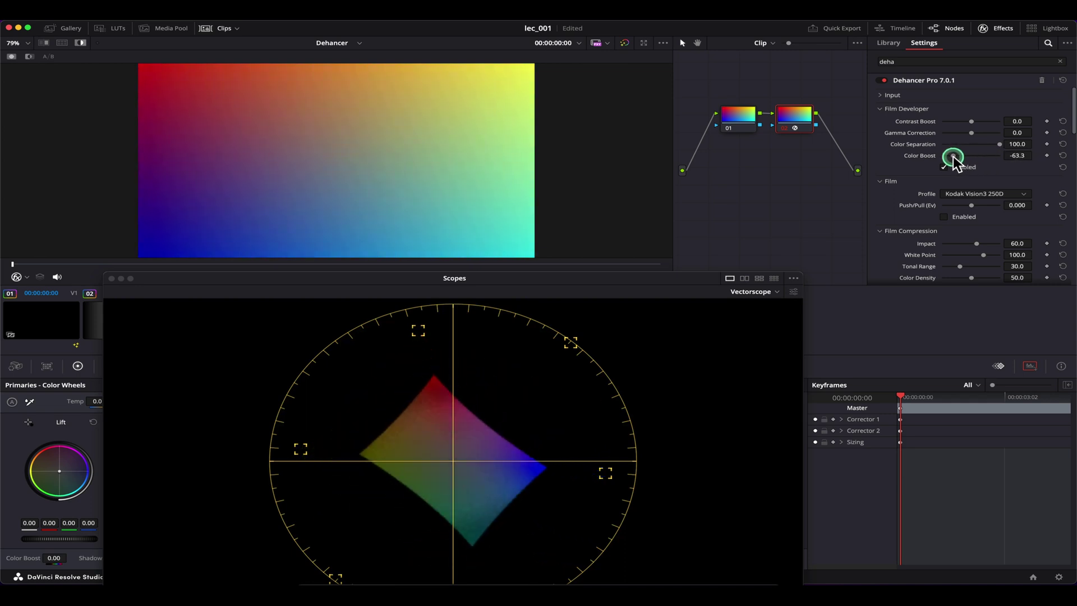
double_click(921, 156)
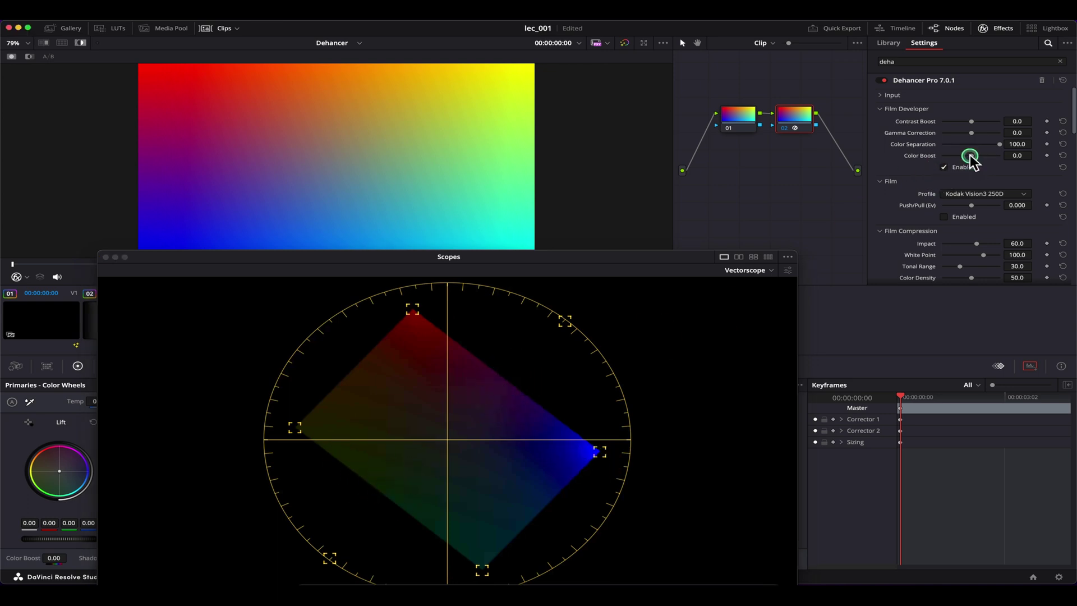
drag(970, 155, 945, 159)
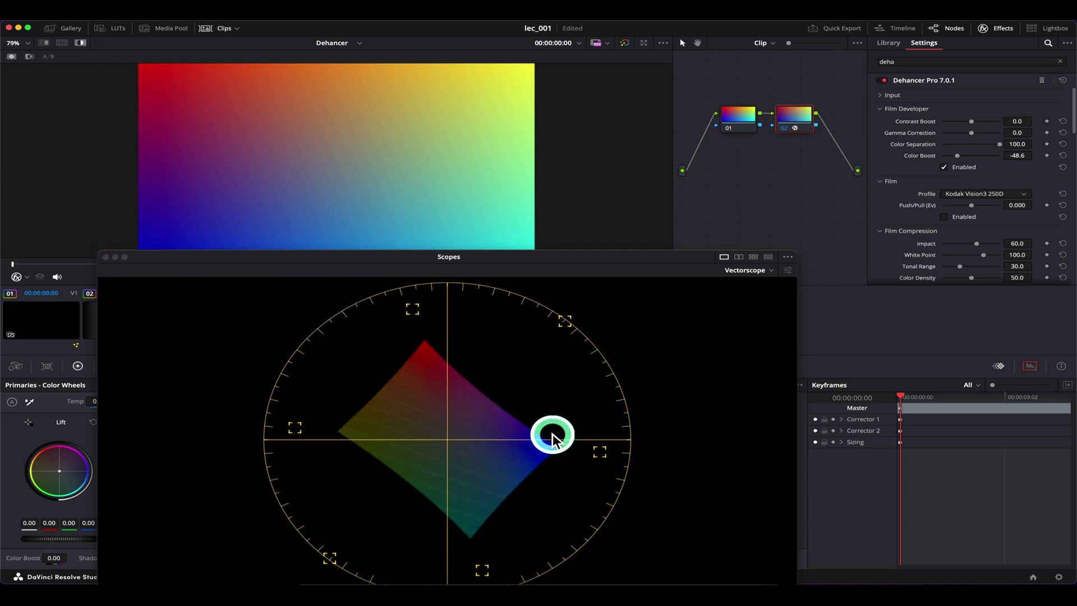
Close the separate Scopes window and open the primary color wheels' Color Boost value for editing.
click(106, 257)
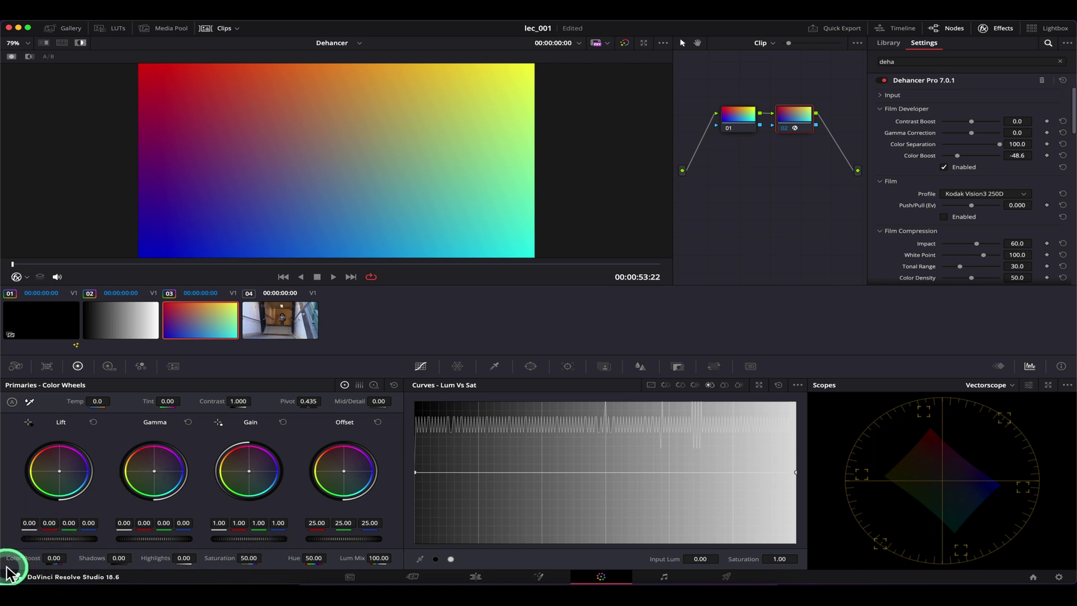
double_click(54, 555)
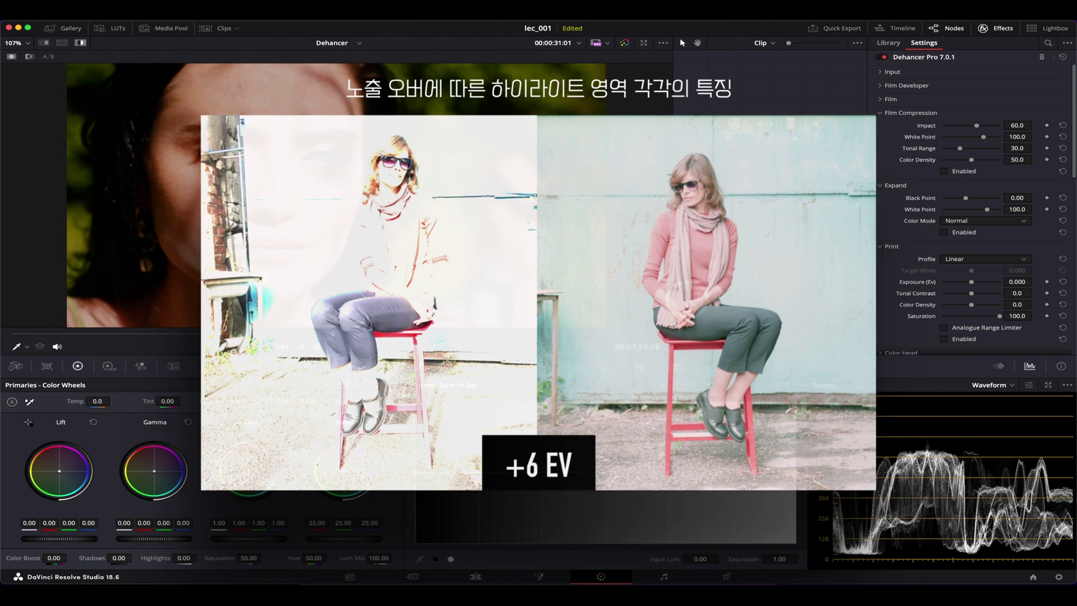
Raise the Film Compression's Impact to 100.0 on the portrait clip.
click(687, 303)
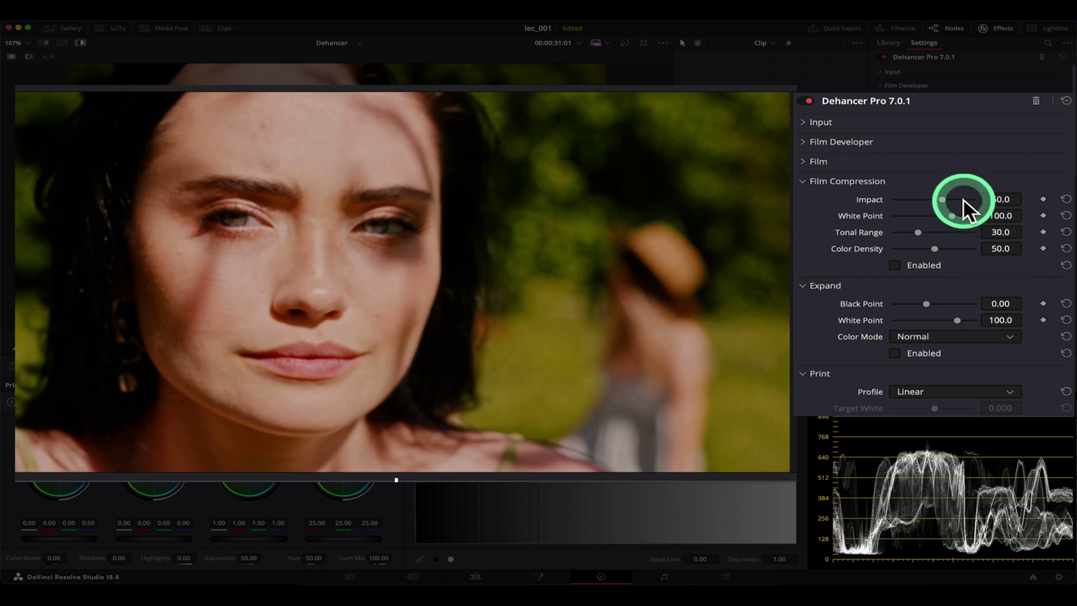
drag(942, 200, 1028, 201)
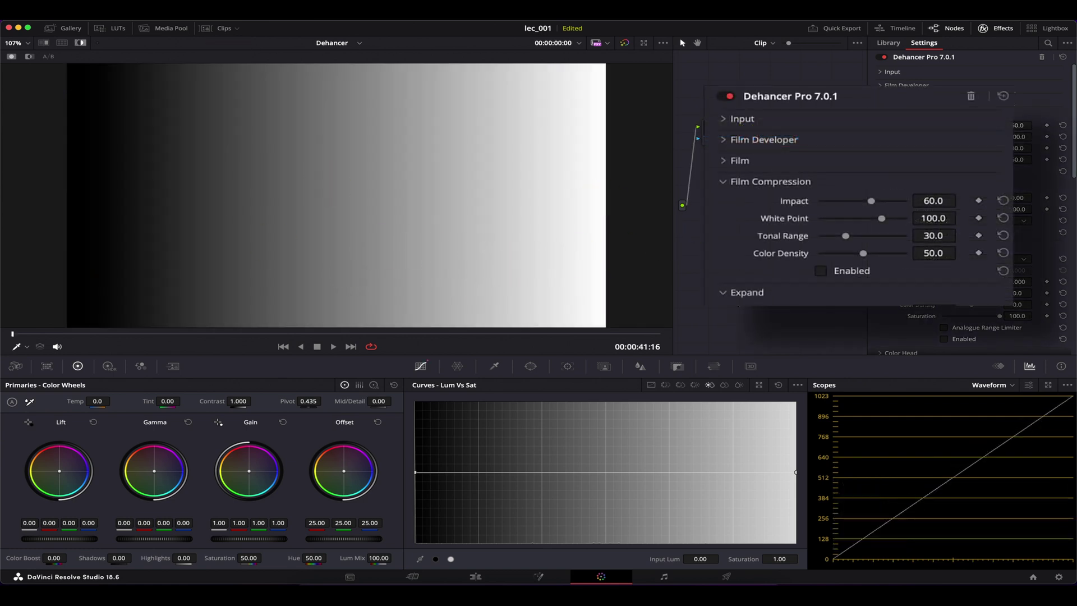
Enable Film Compression on the grayscale ramp, set Impact to 82.6 and lower White Point to 66.7.
click(850, 275)
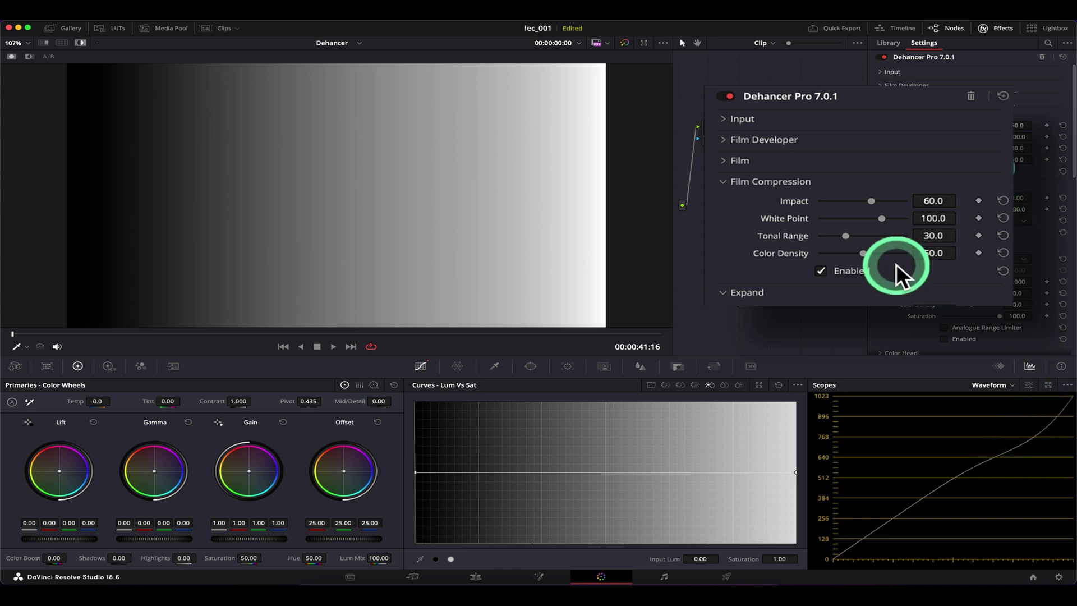
mouse_move(873, 201)
mouse_down()
mouse_move(902, 202)
mouse_move(795, 203)
mouse_move(914, 202)
mouse_move(836, 204)
mouse_move(866, 202)
mouse_up()
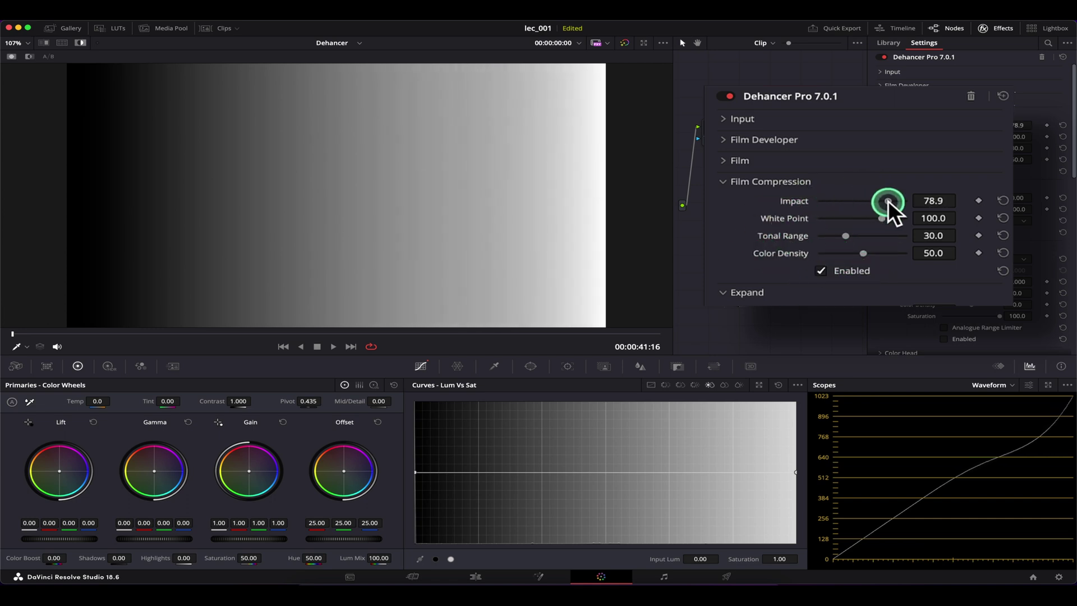
drag(887, 200, 839, 221)
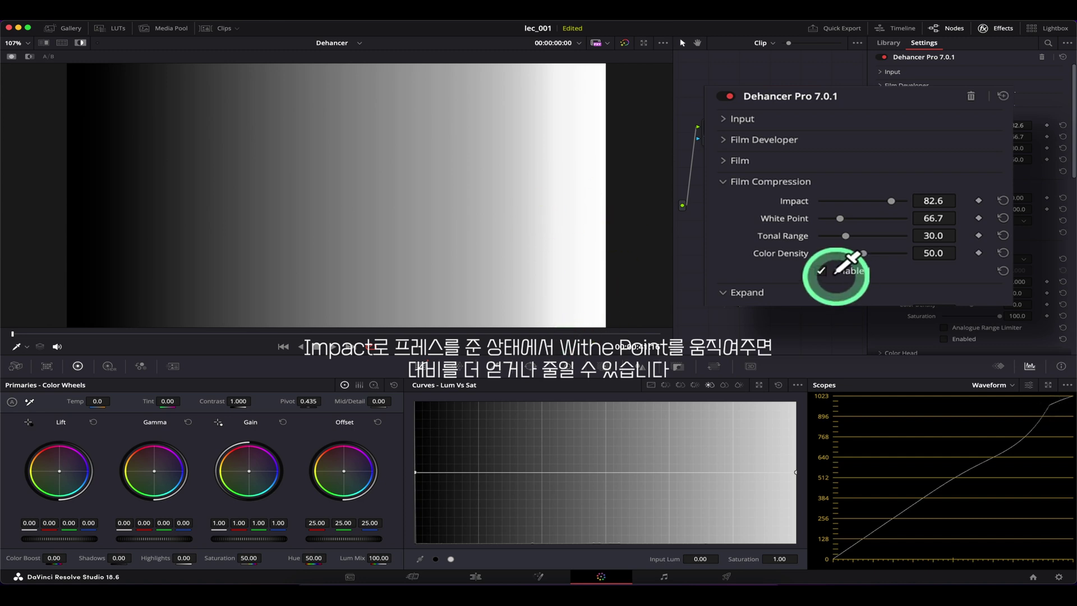
Compare the Film Compression's White Point at 50.0 and 120.0 on the grayscale ramp, and reset it.
drag(839, 218, 818, 218)
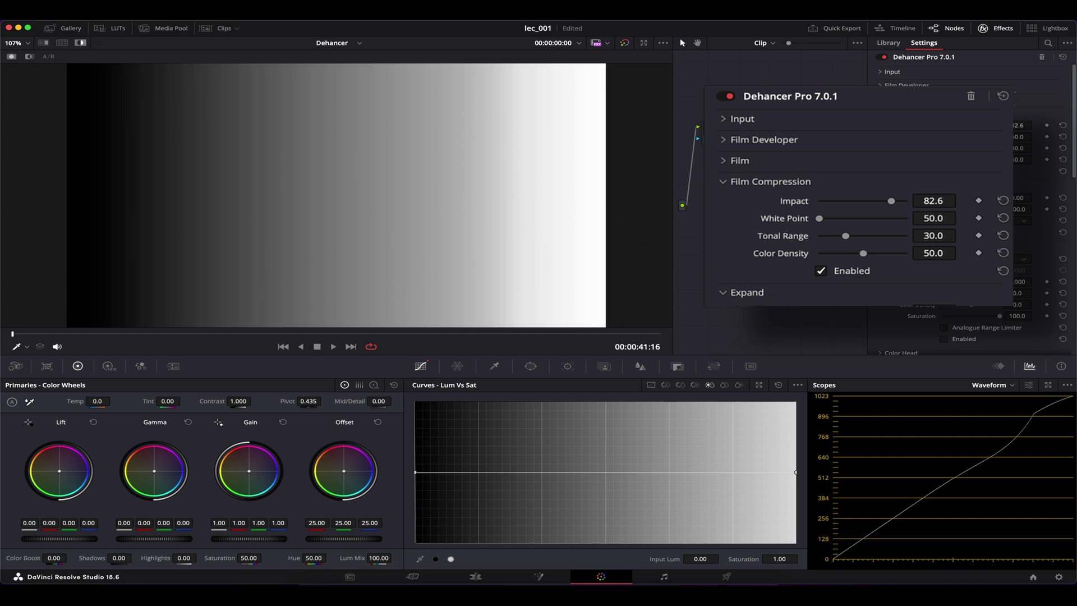
drag(819, 218, 921, 221)
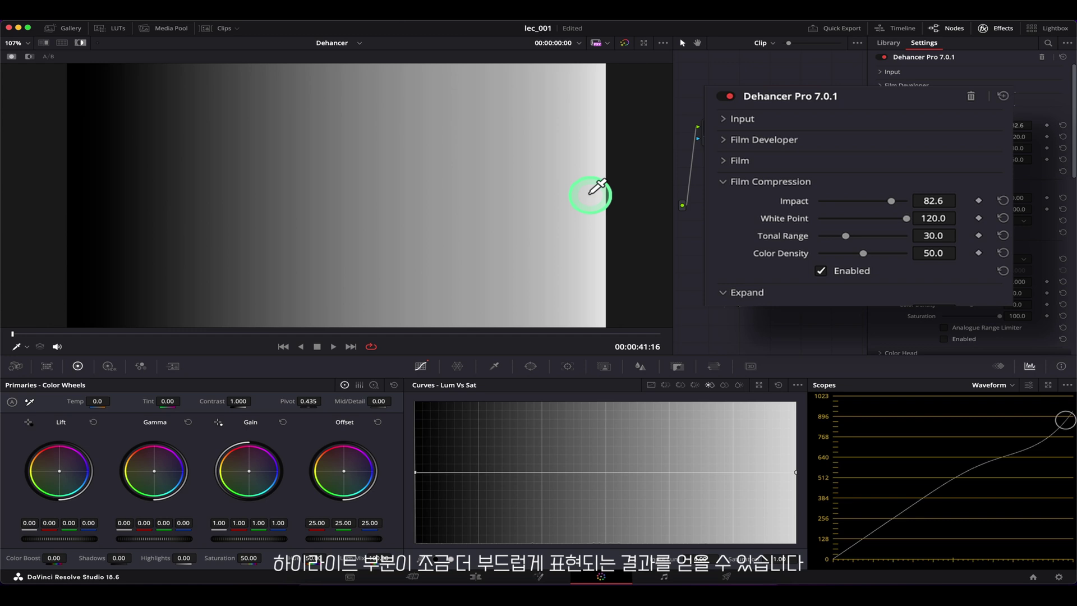
double_click(791, 220)
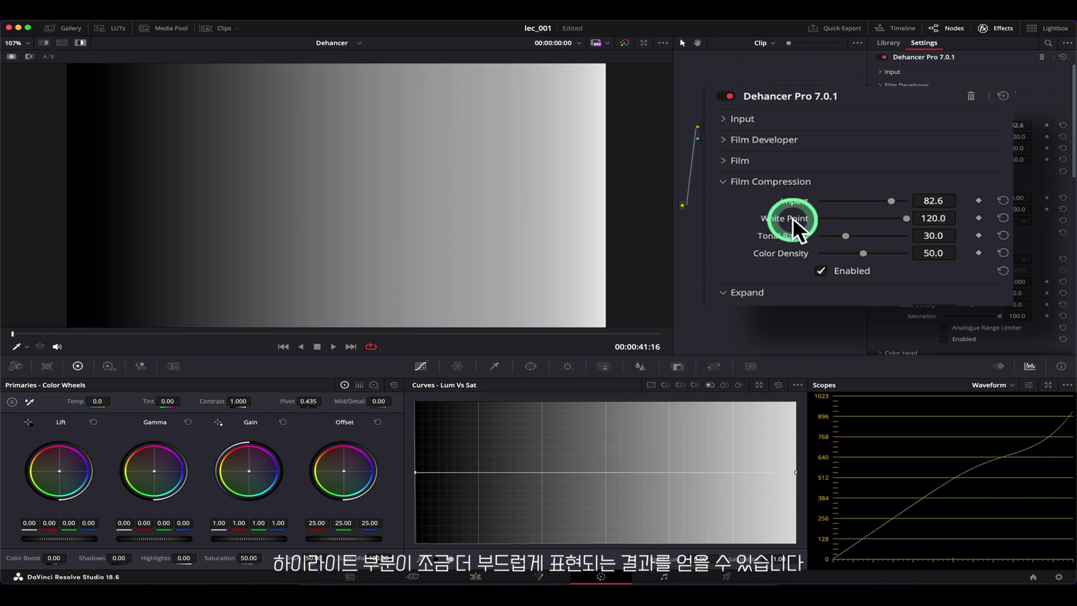
click(933, 261)
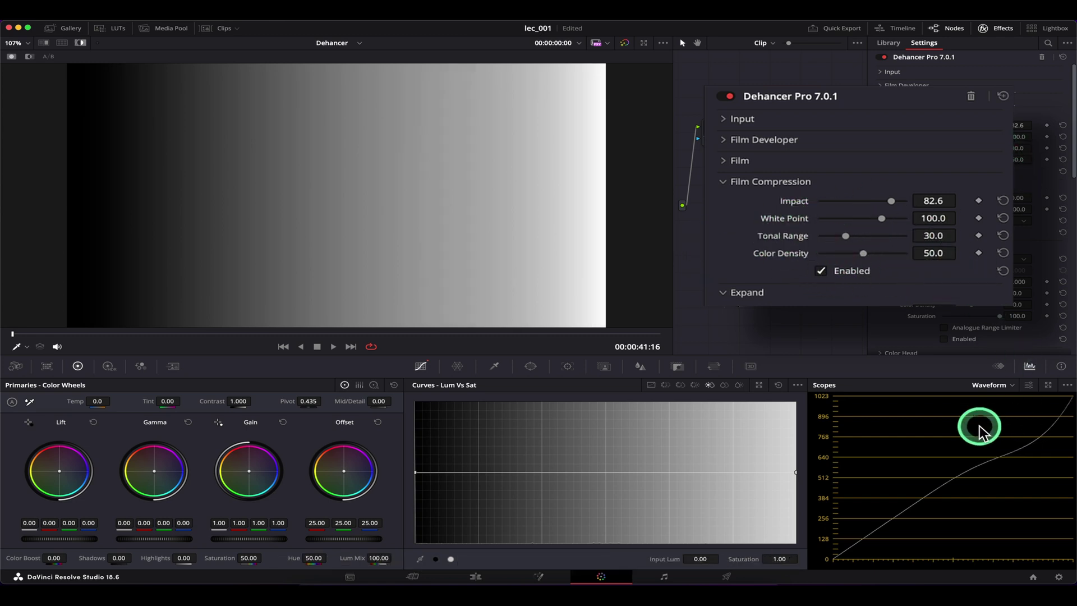
Compare the Film Compression's Tonal Range at 0.0 and 100.0, and sweep White Point from 50.0 up to its maximum.
drag(843, 234, 822, 236)
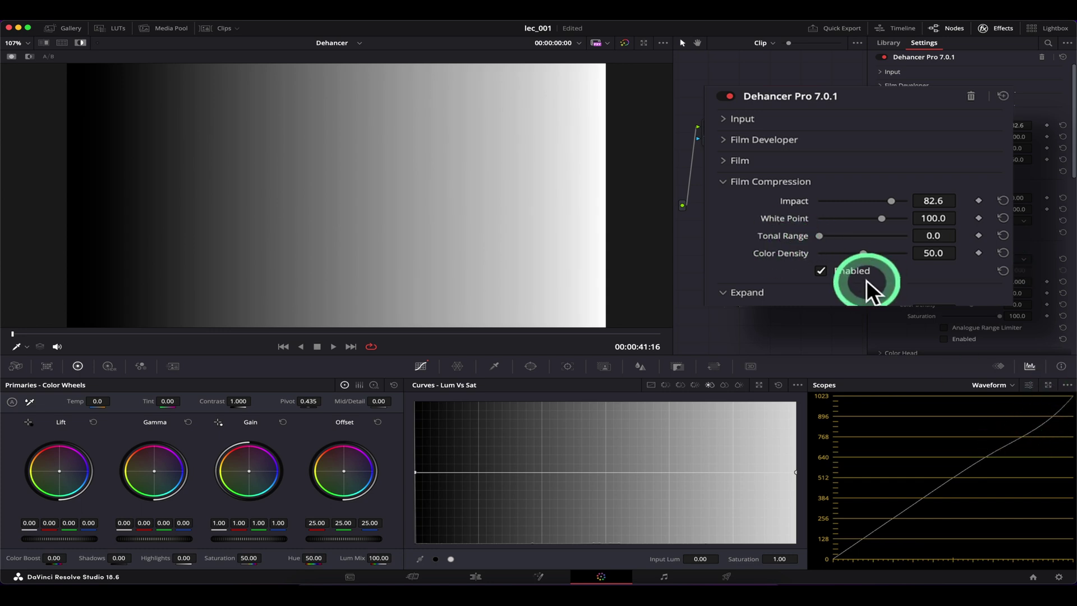
drag(850, 236, 897, 237)
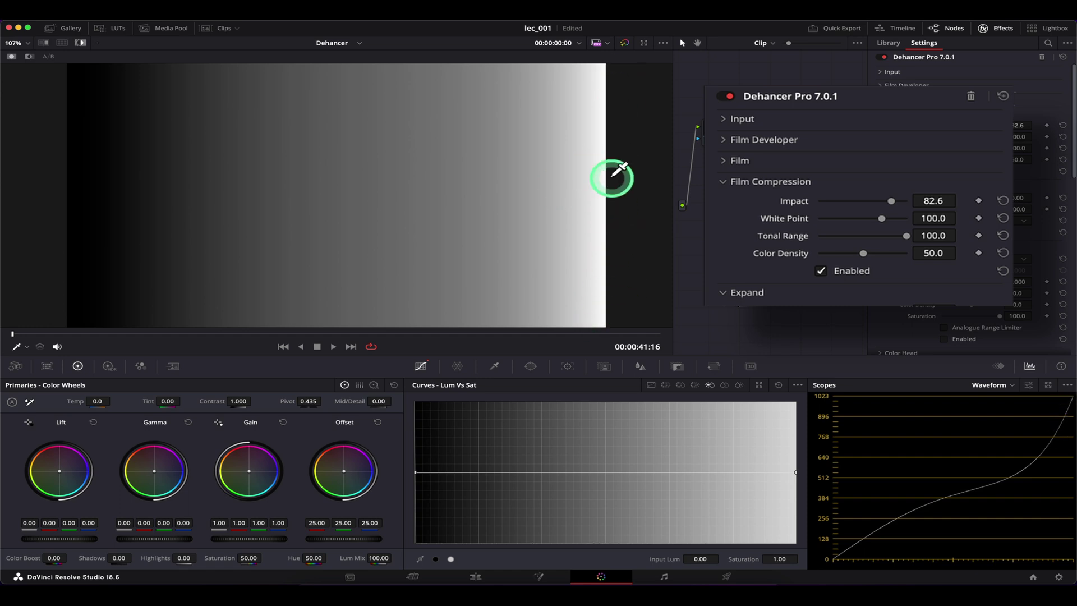
drag(881, 218, 712, 236)
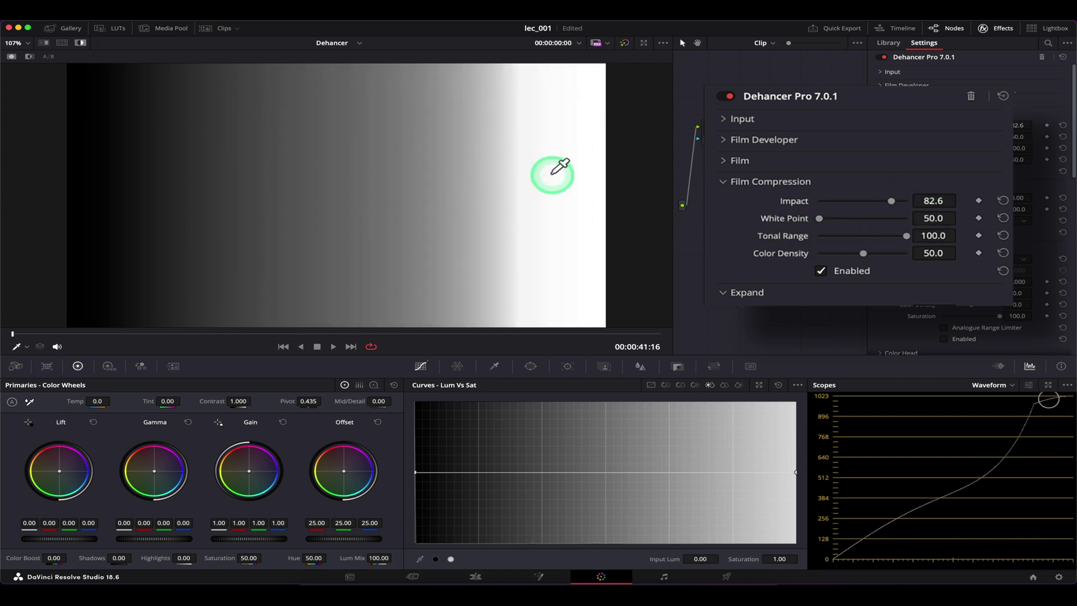
drag(820, 218, 935, 220)
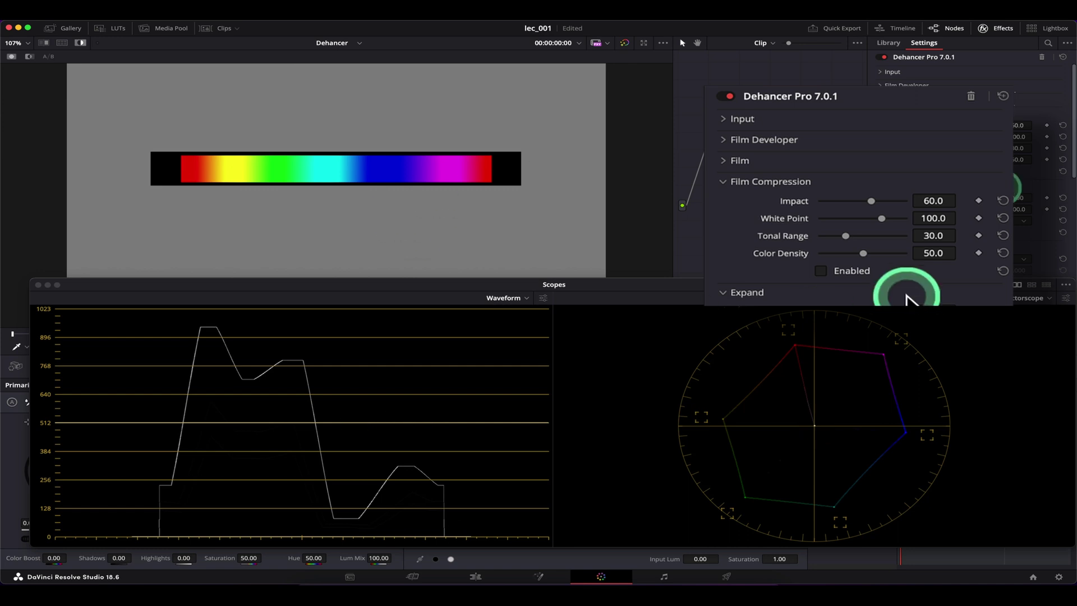
Enable Film Compression on the hue strip and compare Color Density at 63.3, its maximum and 0.0.
click(858, 270)
drag(896, 253, 807, 255)
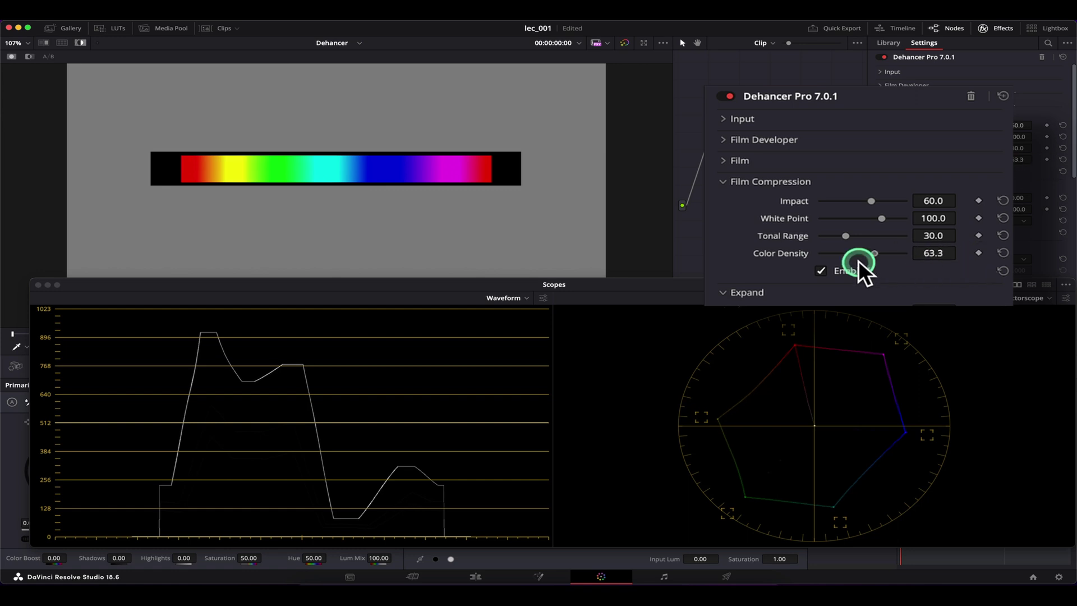
drag(897, 263, 773, 266)
drag(906, 253, 760, 277)
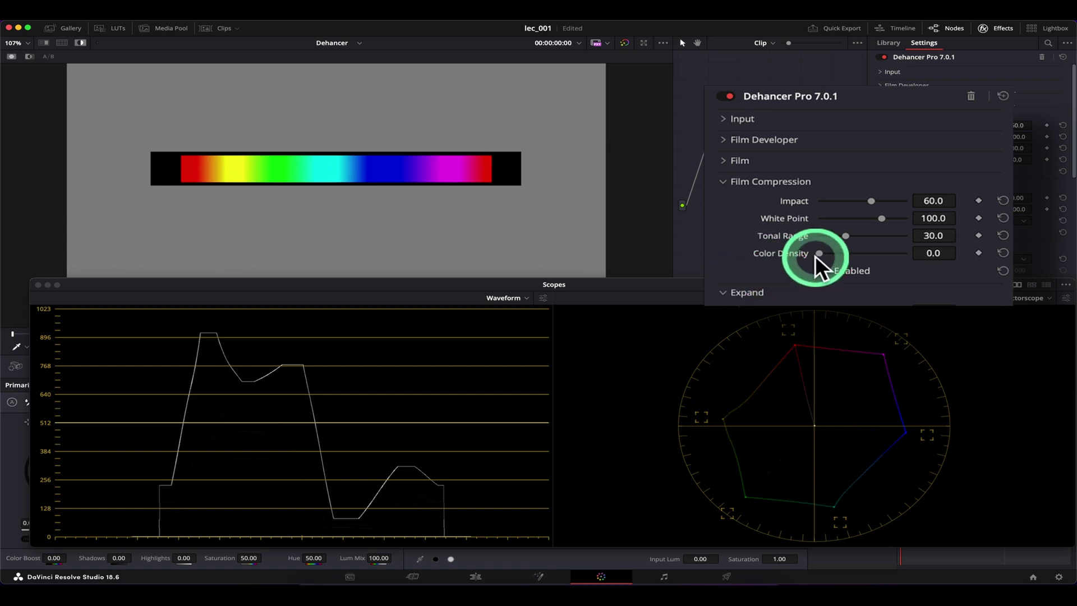
drag(818, 253, 712, 252)
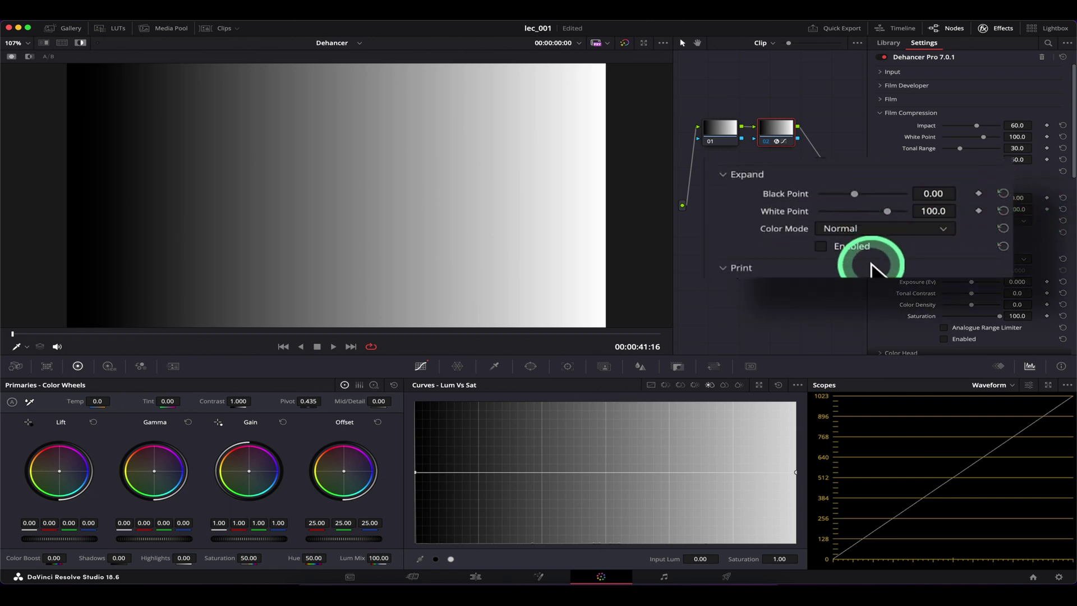
Enable Expand on the grayscale ramp and test its Black Point.
click(821, 247)
drag(858, 190, 857, 256)
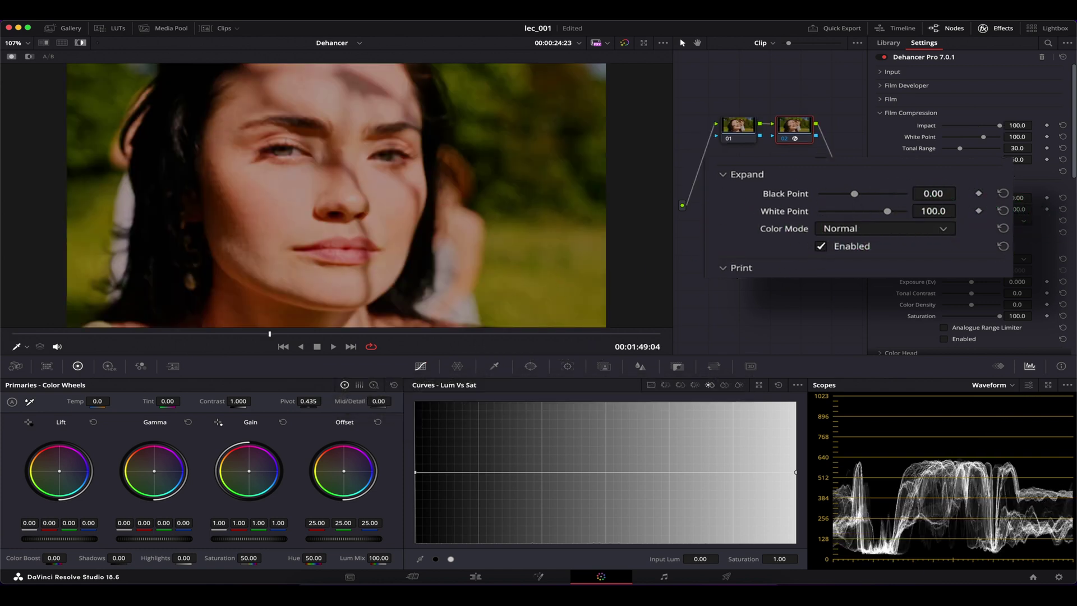
Set Expand's Black Point to 1.10 on the portrait clip, try White Point at 42.4, and raise it slightly.
drag(856, 194, 830, 206)
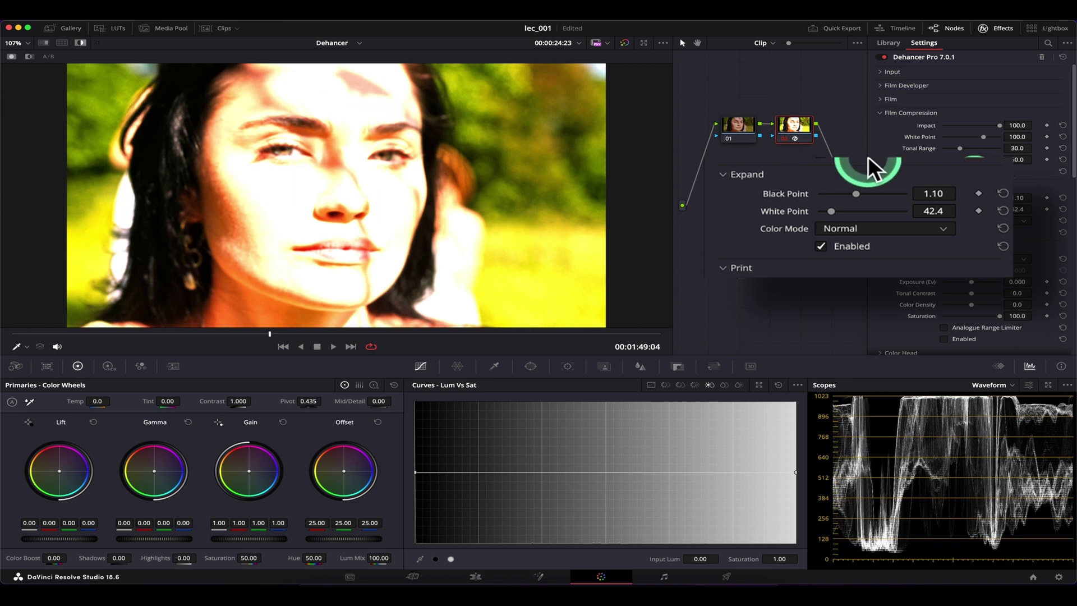
mouse_move(829, 209)
mouse_down()
mouse_move(860, 211)
mouse_move(847, 211)
mouse_up()
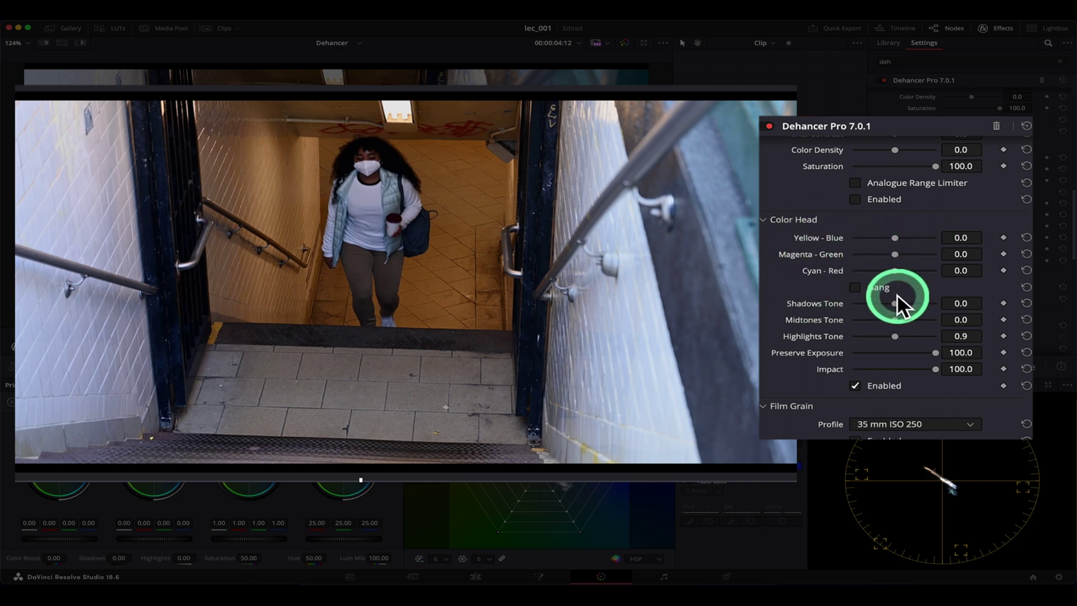
Enable Color Head on the staircase clip, try Yellow - Blue at -50.0, reset it, and try lowering Magenta - Green.
click(877, 385)
drag(896, 238, 765, 254)
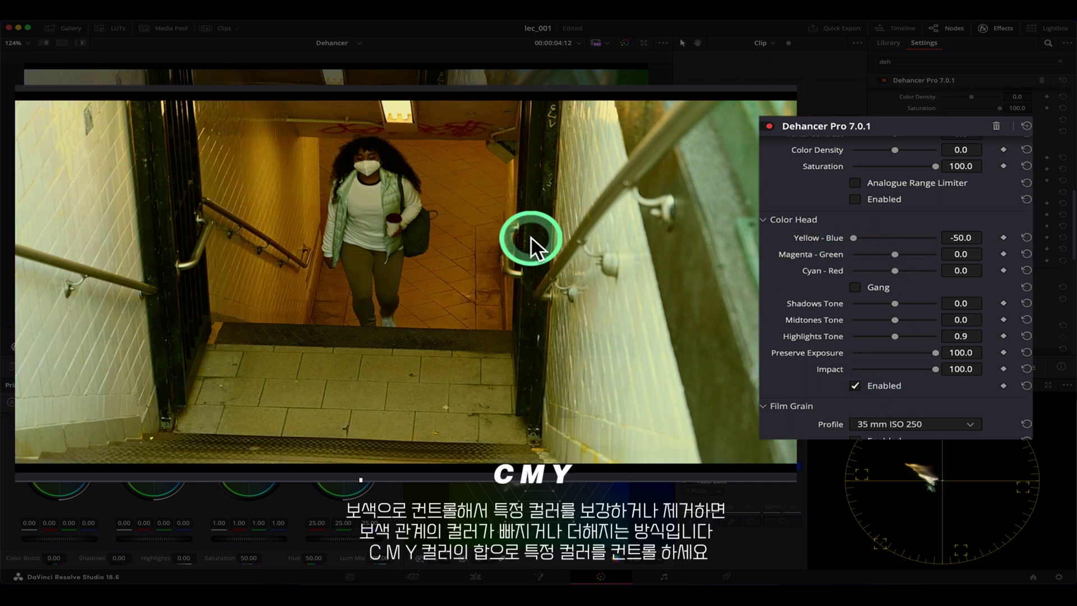
double_click(810, 235)
drag(895, 254, 766, 282)
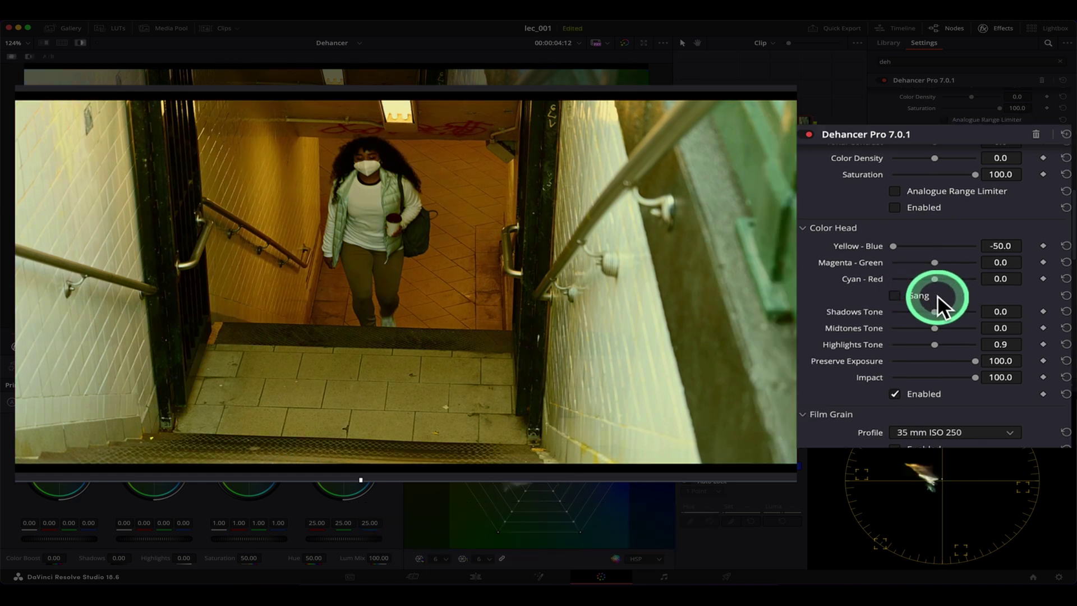
Try lowering the Color Head's Yellow - Blue with Gang on and off, and reset it.
click(896, 295)
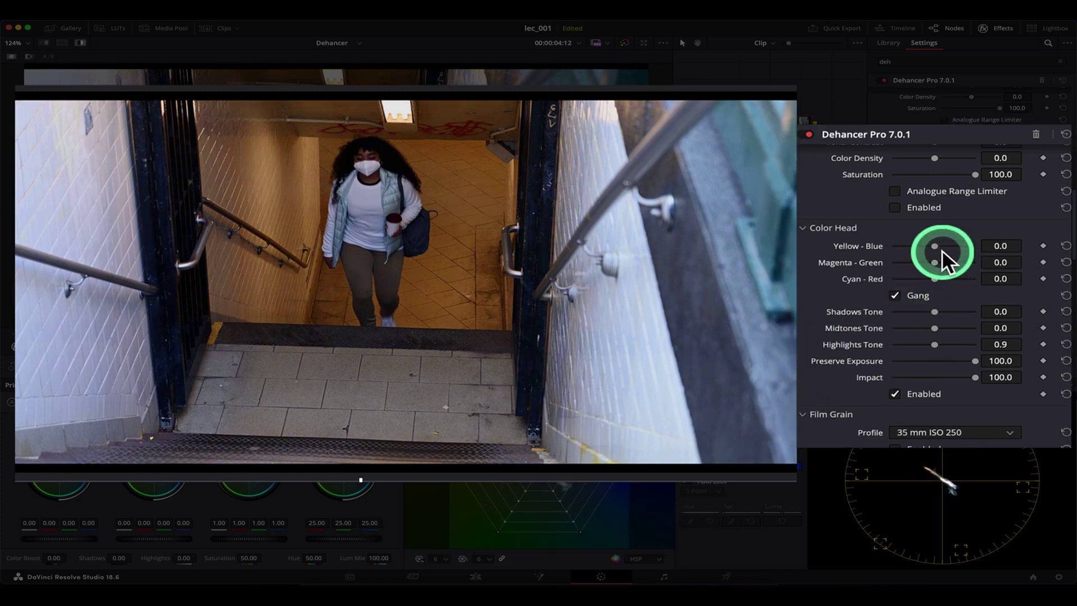
drag(941, 250, 877, 250)
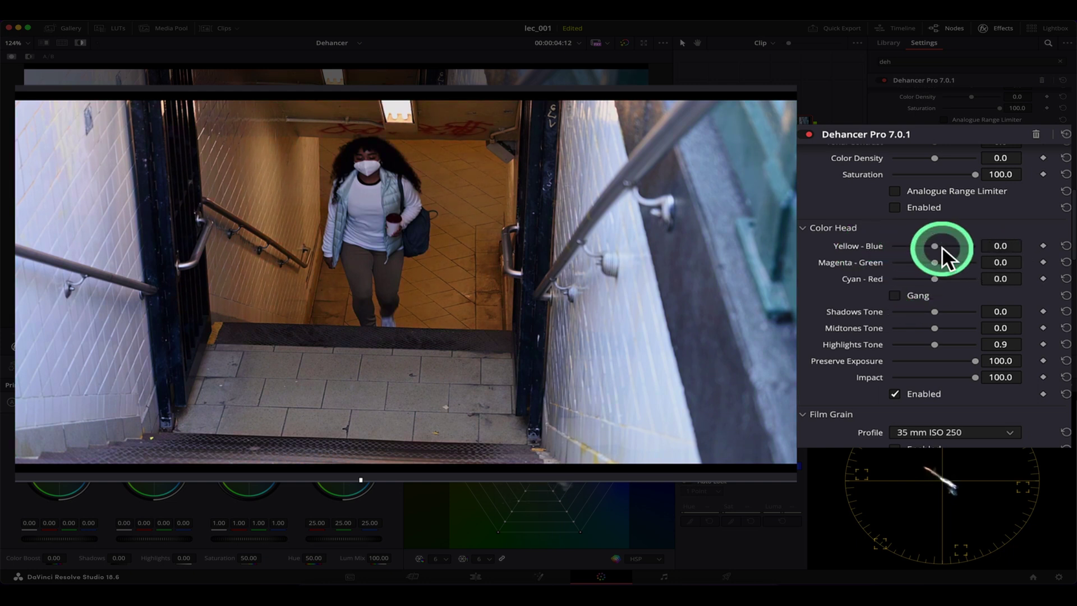
drag(942, 250, 893, 311)
double_click(869, 247)
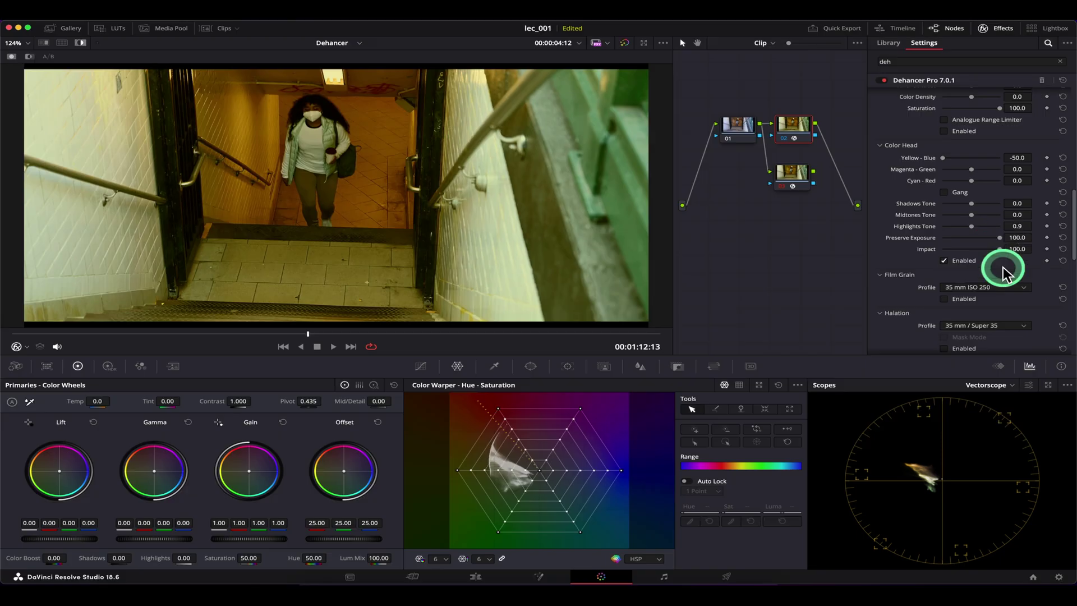
Switch the scope to Waveform, try the Color Head's Preserve Exposure at 0.0, and reset it.
click(991, 384)
click(999, 405)
drag(1001, 239, 939, 240)
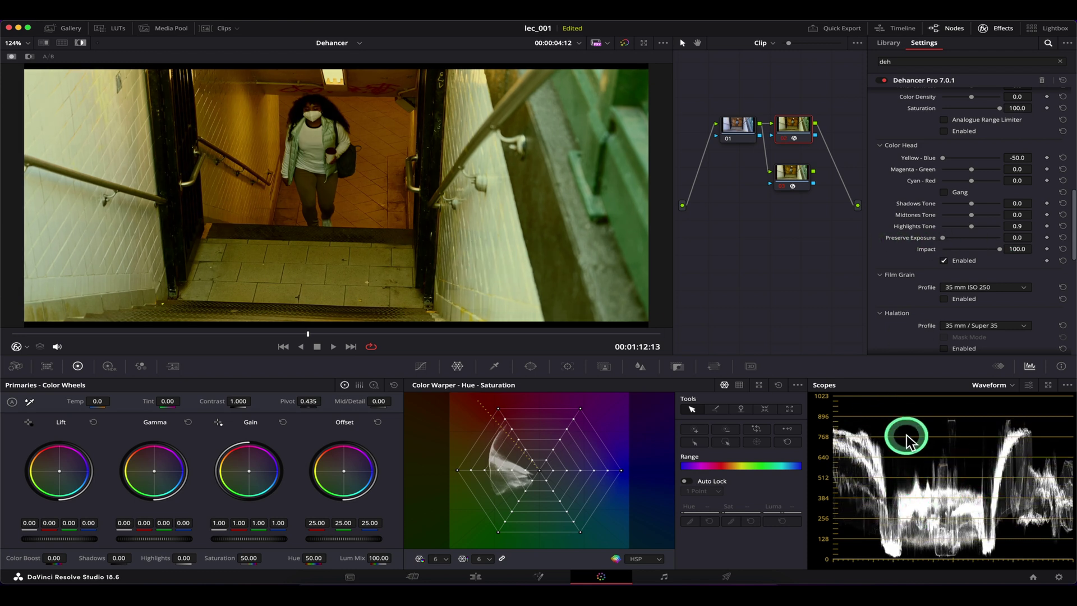
double_click(912, 238)
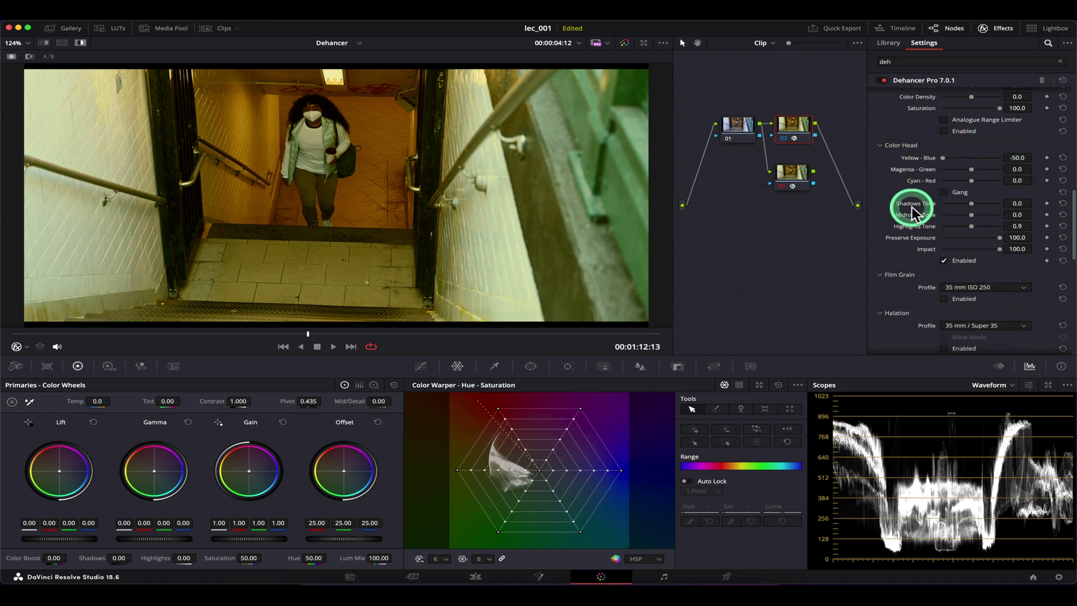
Try the Color Head's Impact at 0.0, 53.2 and 100.0, and lower it back to 0.0.
drag(999, 248, 931, 251)
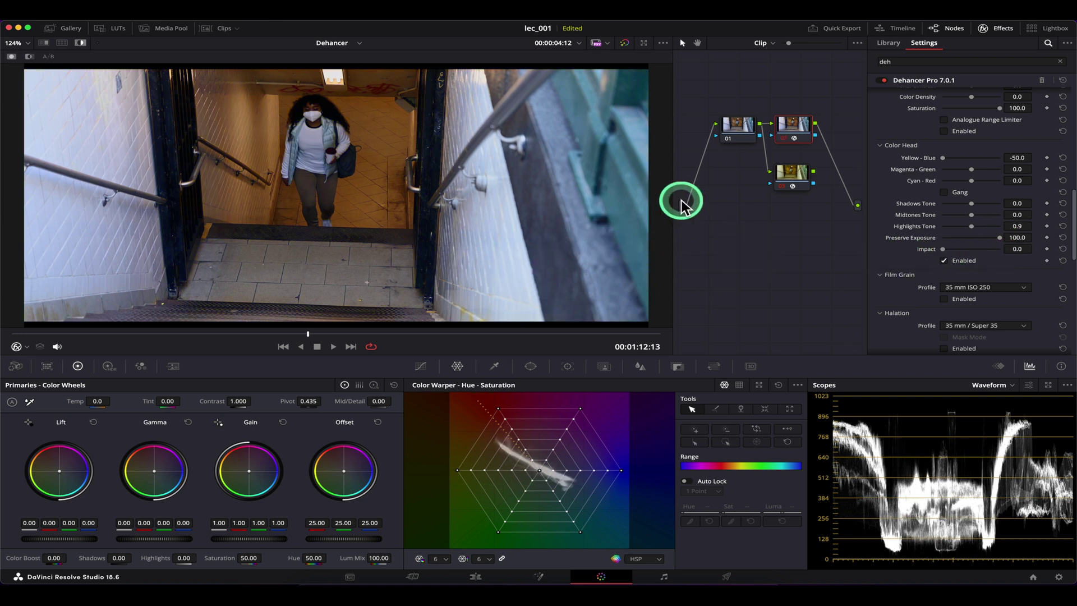
drag(942, 249, 968, 254)
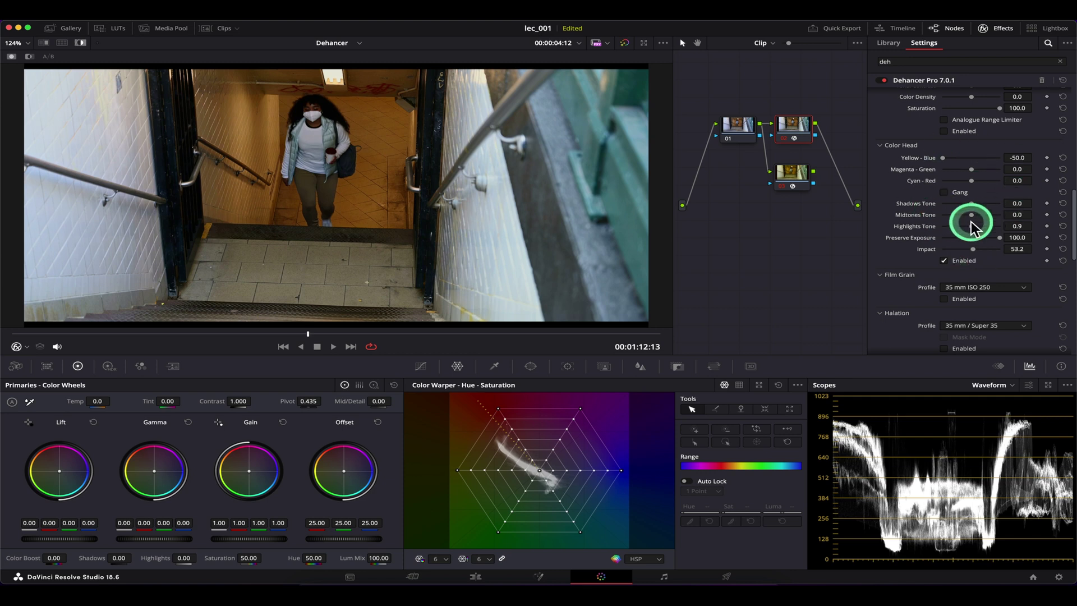
drag(973, 252, 1001, 249)
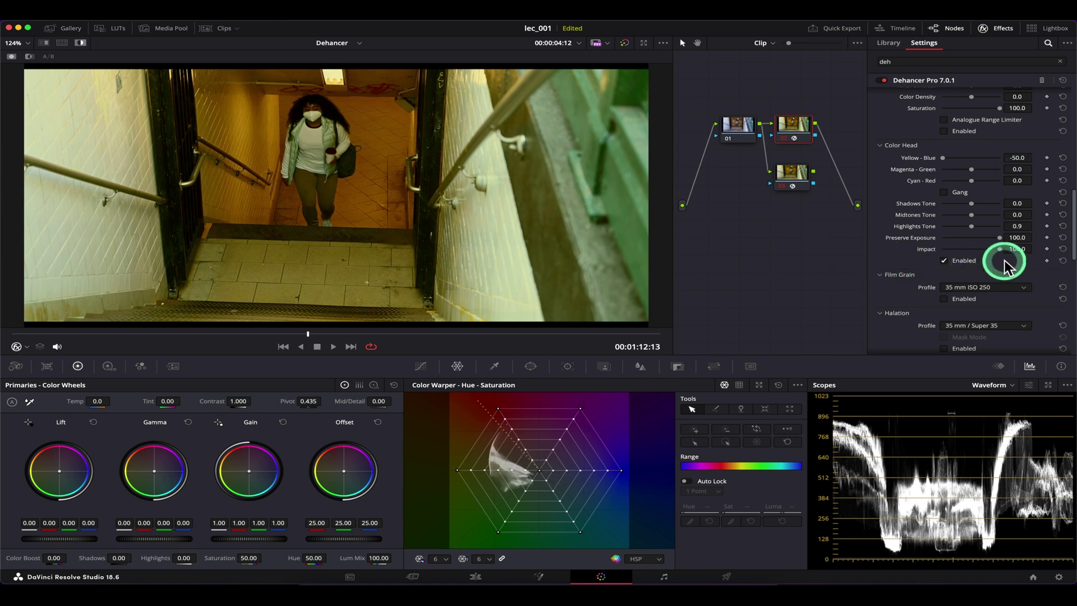
mouse_move(1001, 249)
mouse_down()
mouse_move(958, 253)
mouse_move(1017, 251)
mouse_move(897, 250)
mouse_move(1026, 251)
mouse_move(937, 246)
mouse_move(1019, 247)
mouse_move(880, 260)
mouse_up()
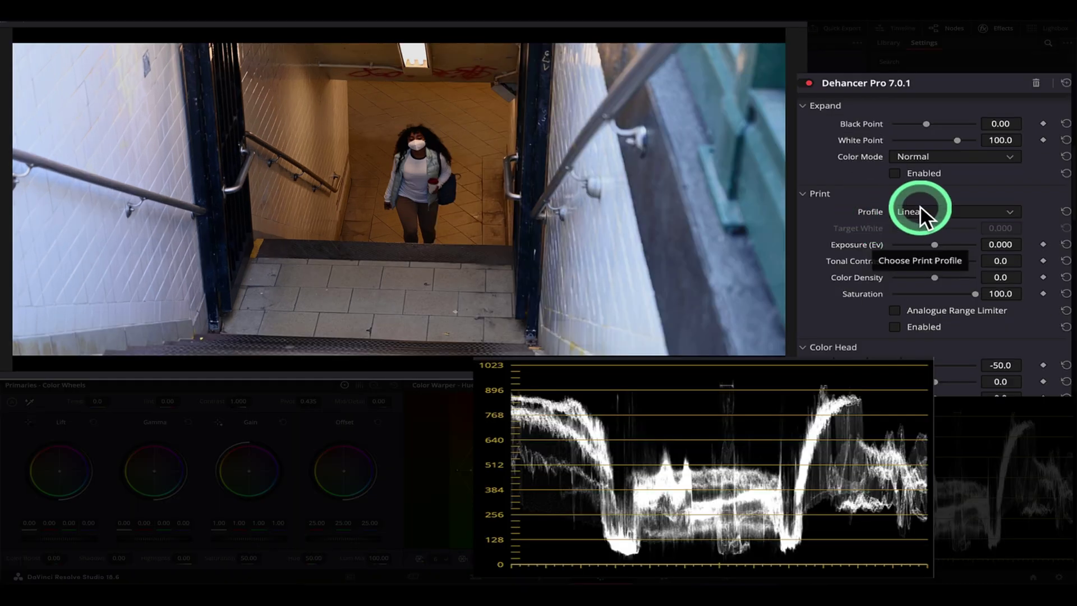
Enable Print on the staircase clip and set its profile to Fujifilm 3513 Print film.
click(974, 213)
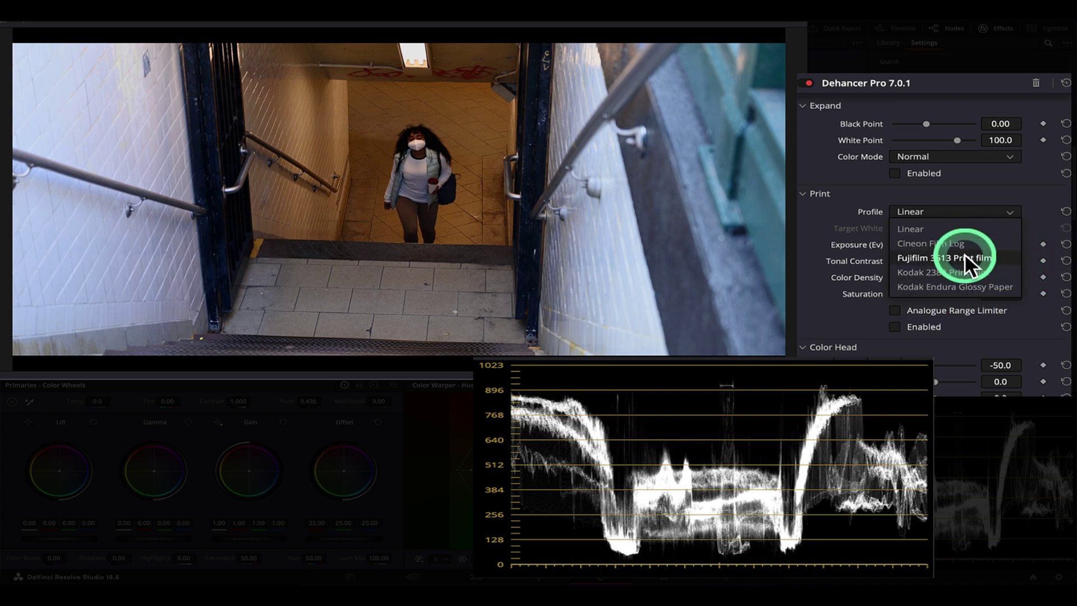
click(832, 321)
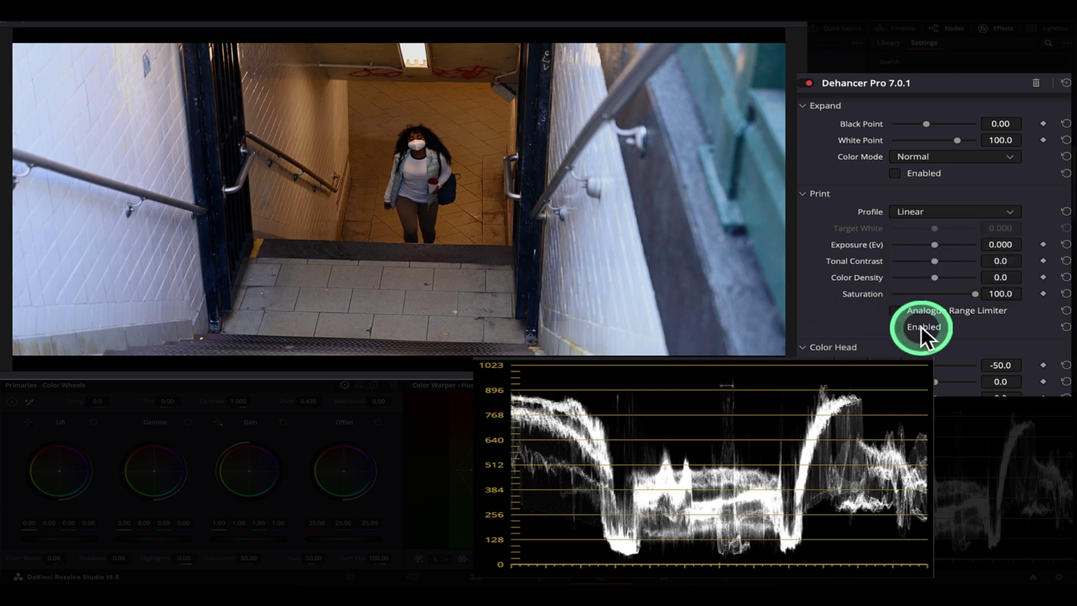
click(921, 327)
click(948, 221)
click(961, 318)
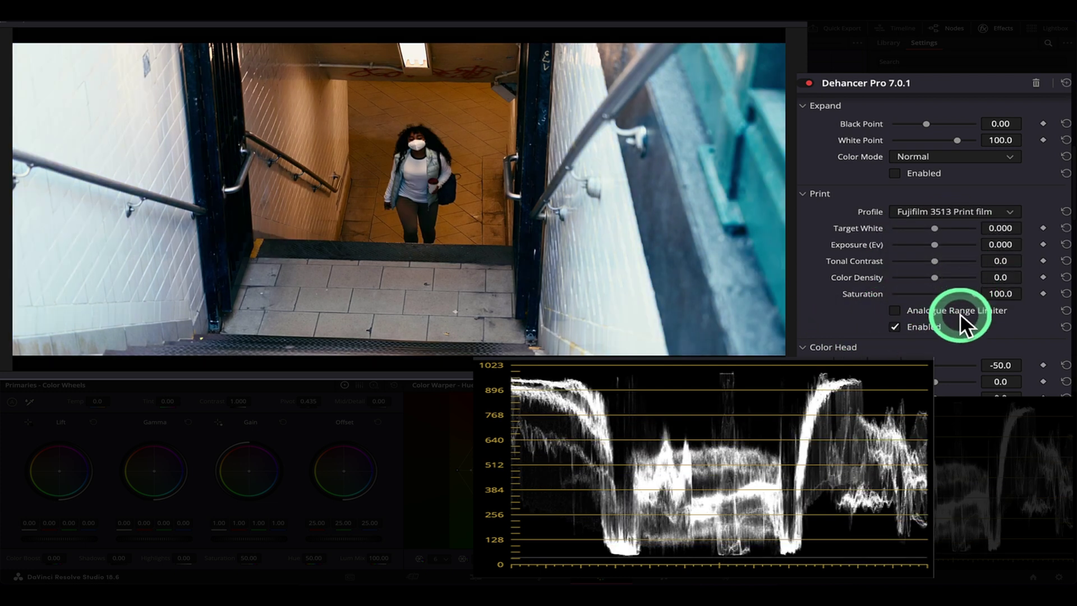
click(405, 181)
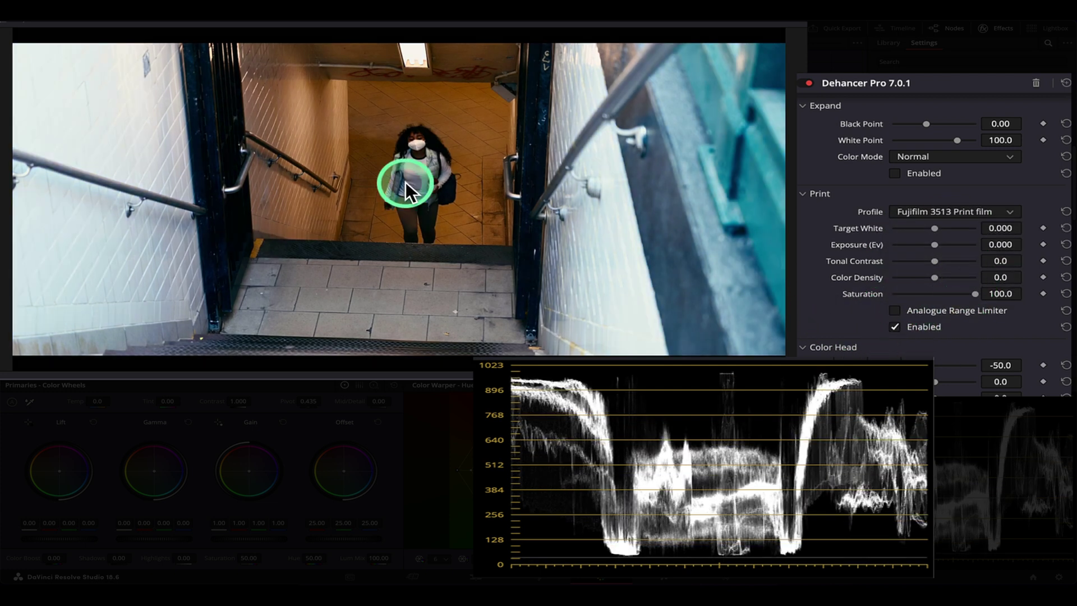
Try the Kodak 2383 Print Film profile on the staircase clip and change it to Kodak Endura Glossy Paper.
click(975, 212)
click(938, 226)
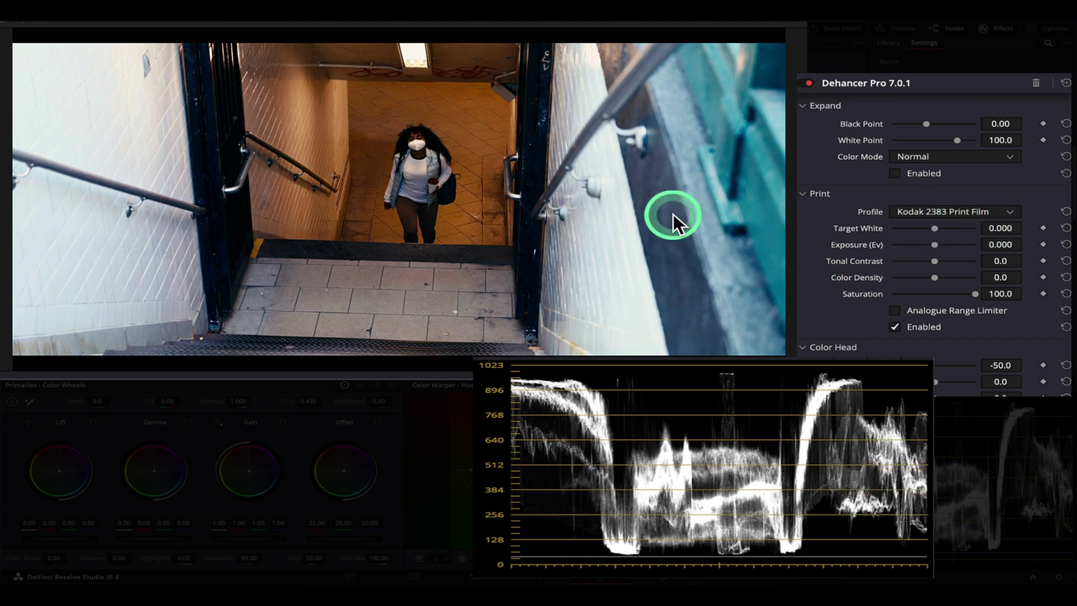
click(965, 212)
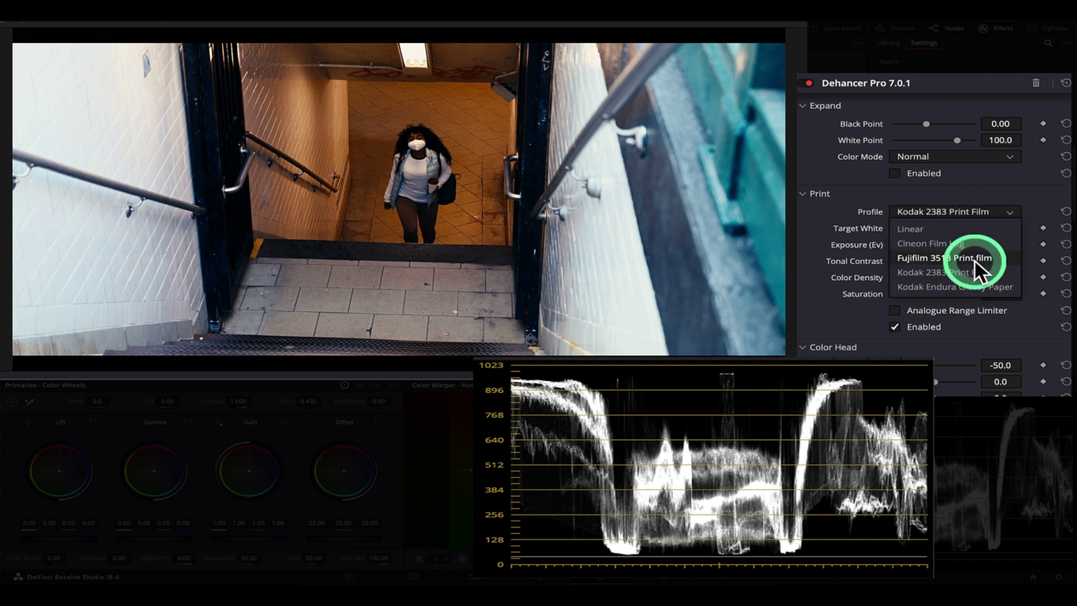
click(965, 287)
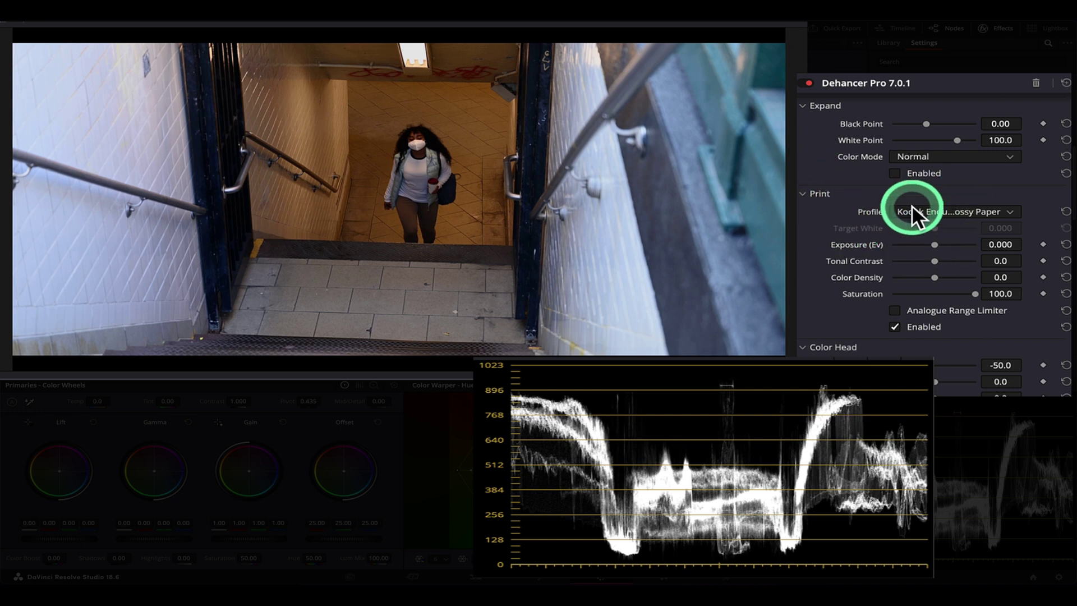
click(957, 214)
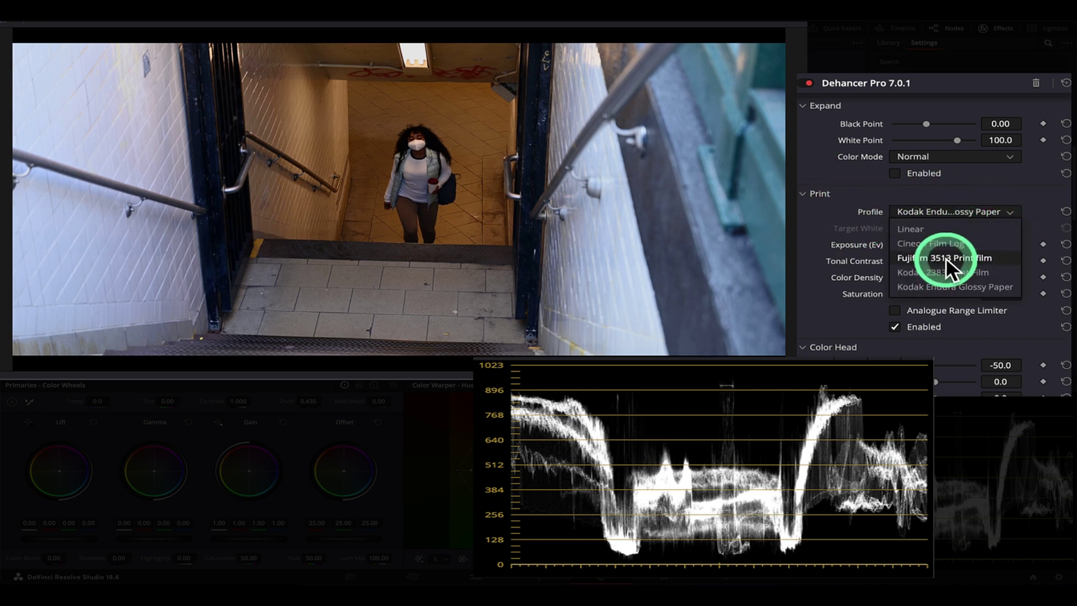
click(947, 258)
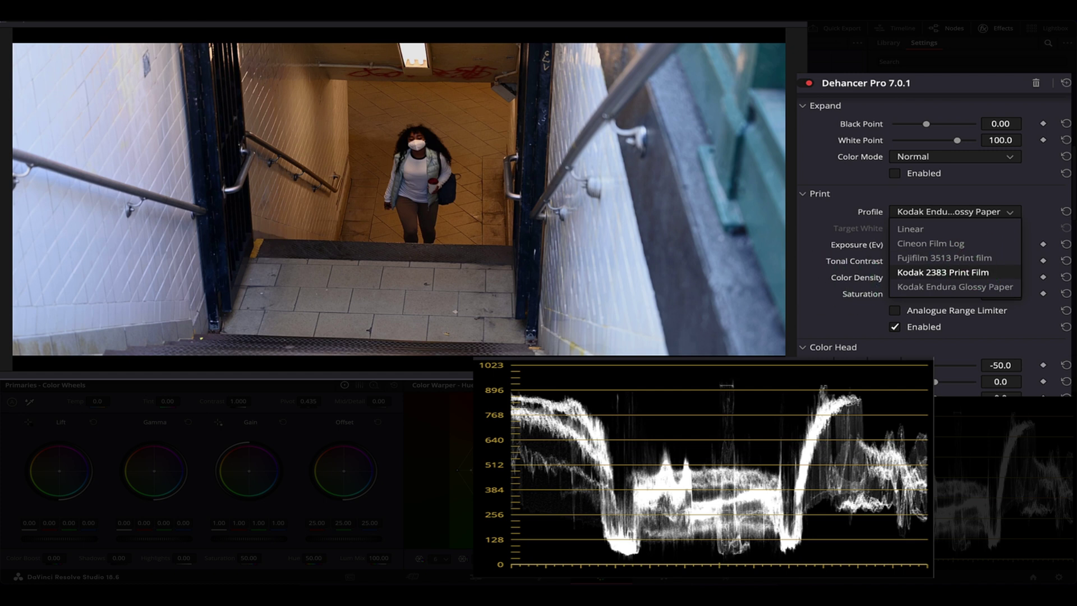
key(Escape)
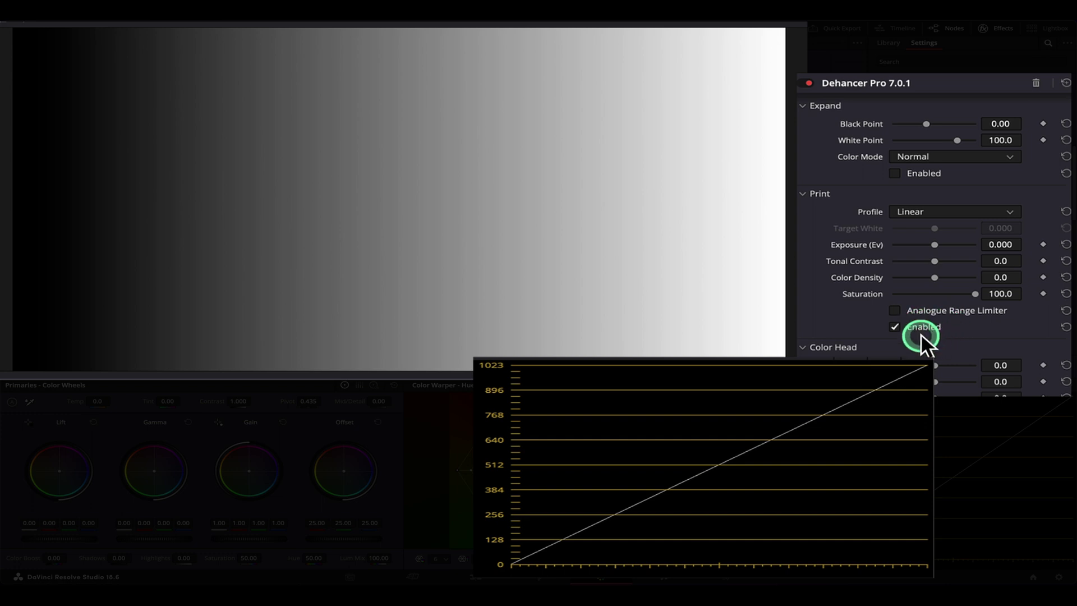
Compare the Kodak 2383 Print Film, Kodak Endura Glossy Paper and Fujifilm 3513 Print film profiles on the grayscale ramp.
click(947, 211)
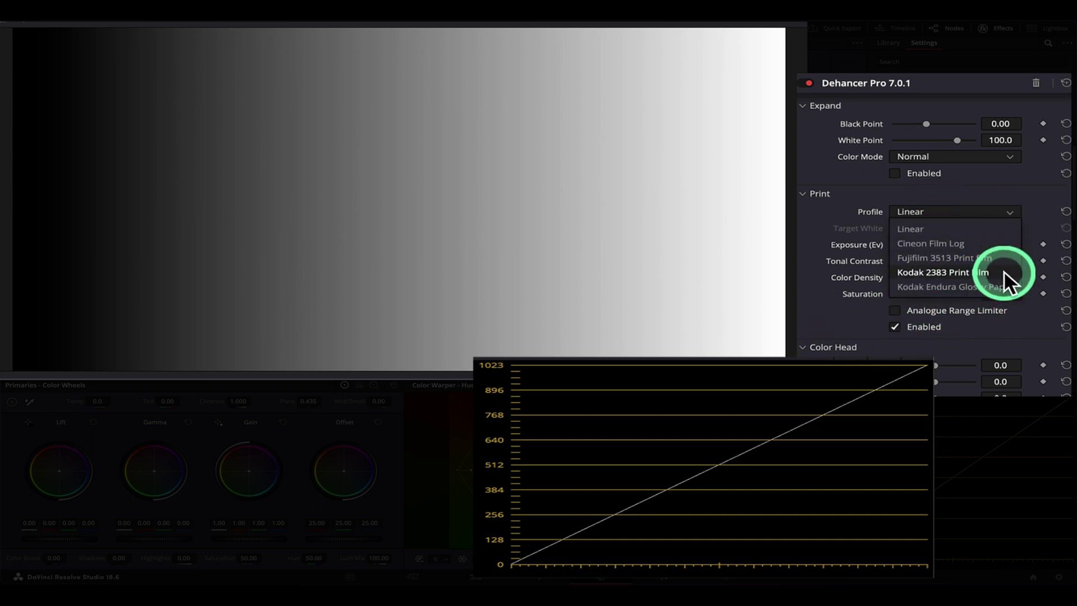
click(948, 272)
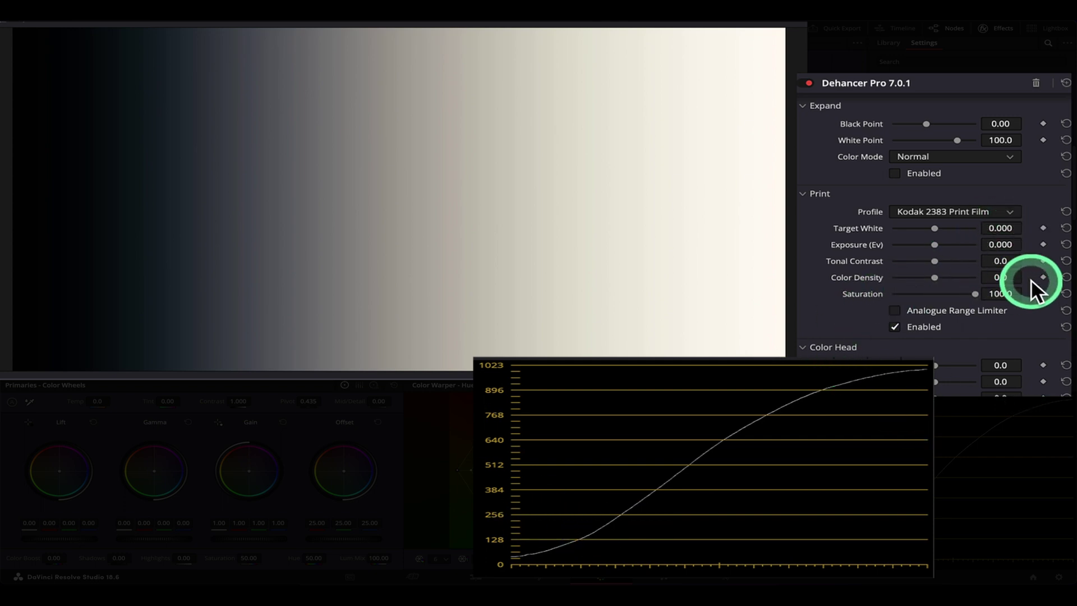
click(968, 211)
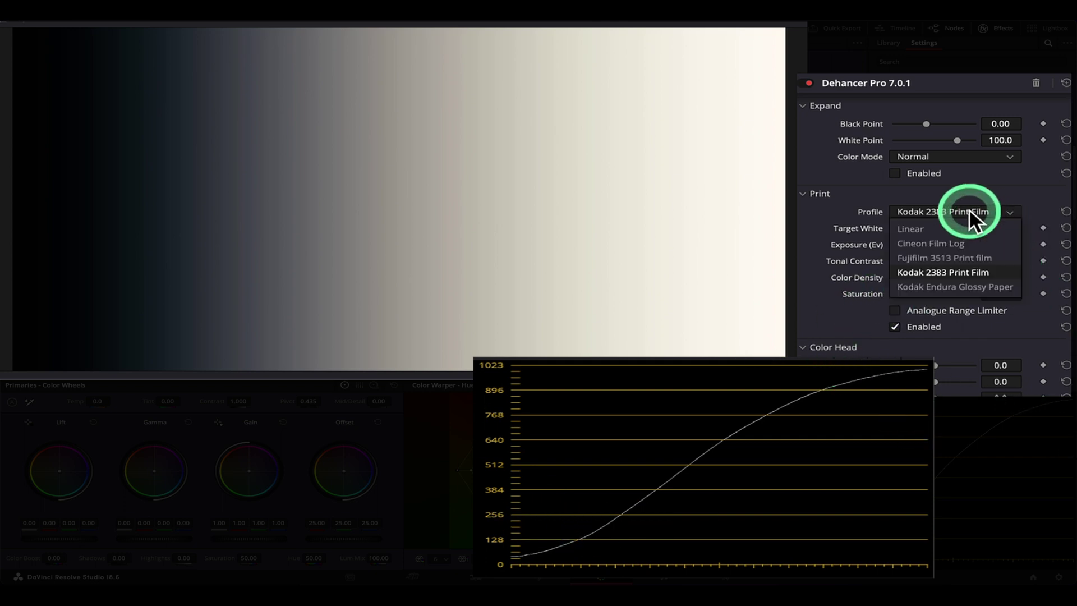
click(972, 285)
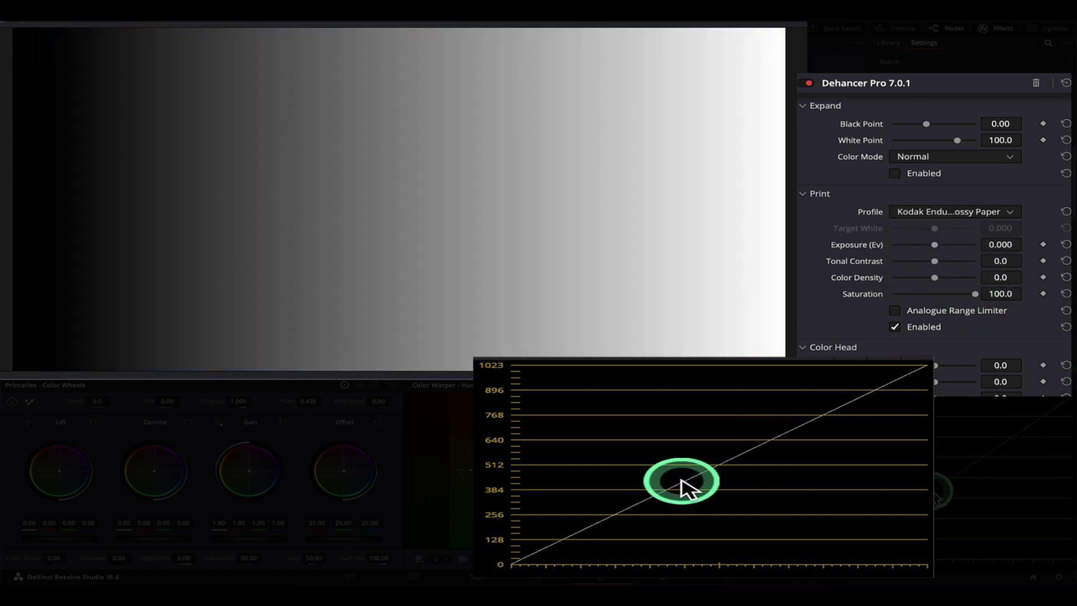
click(981, 212)
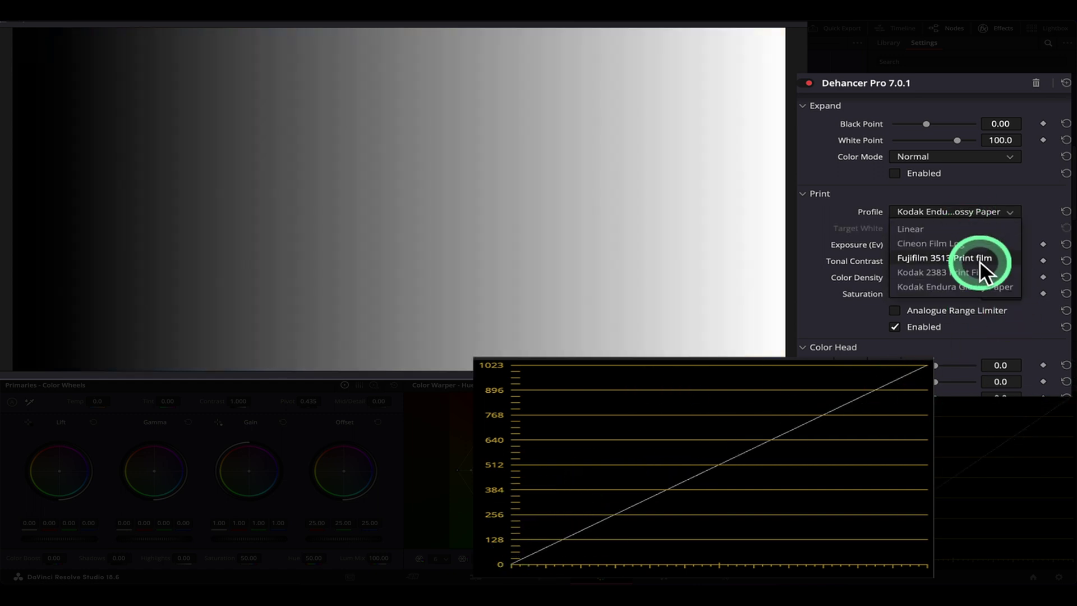
click(988, 256)
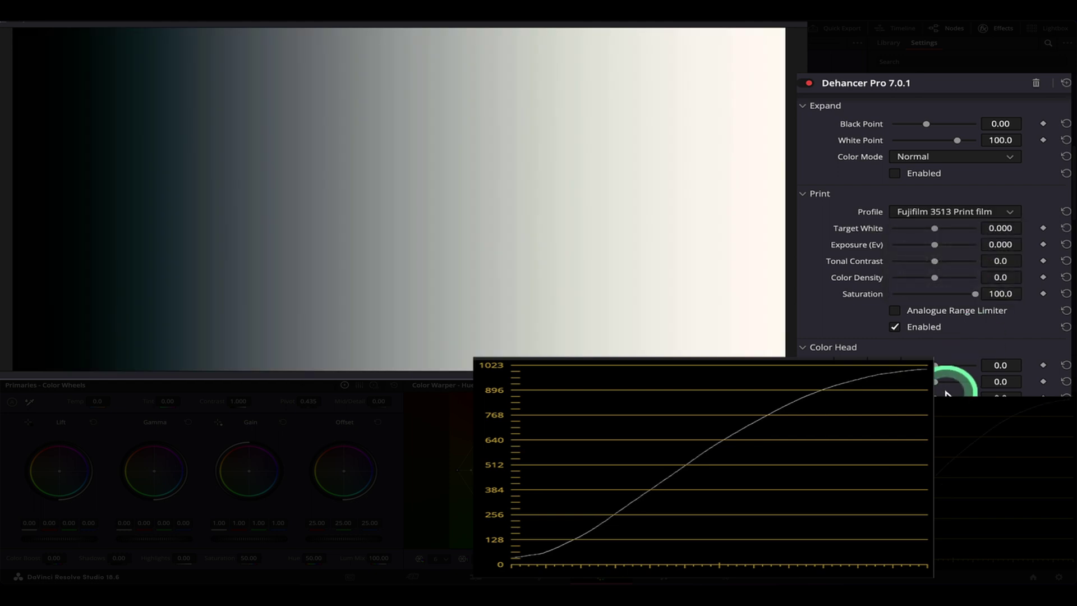
Try the Kodak 2383 Print Film and Cineon Film Log profiles on the grayscale ramp, and return Print to Linear.
click(974, 212)
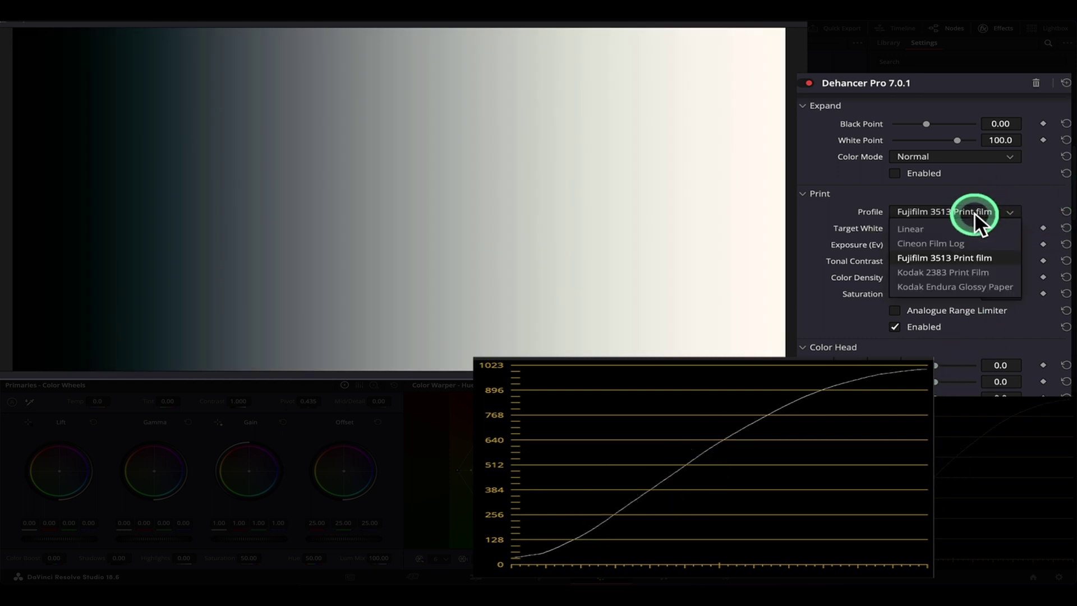
click(965, 272)
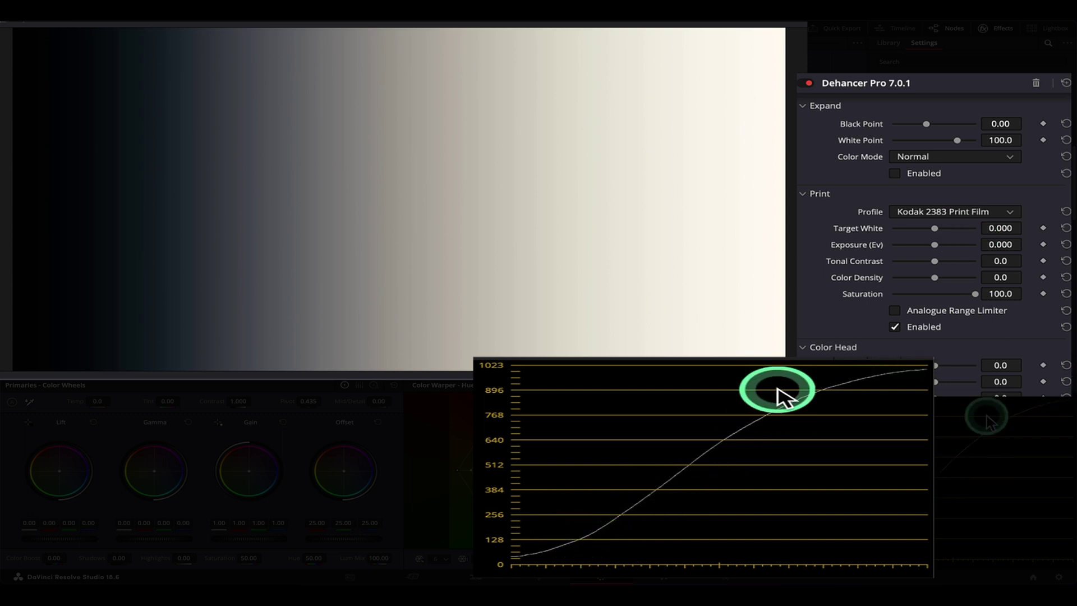
click(963, 212)
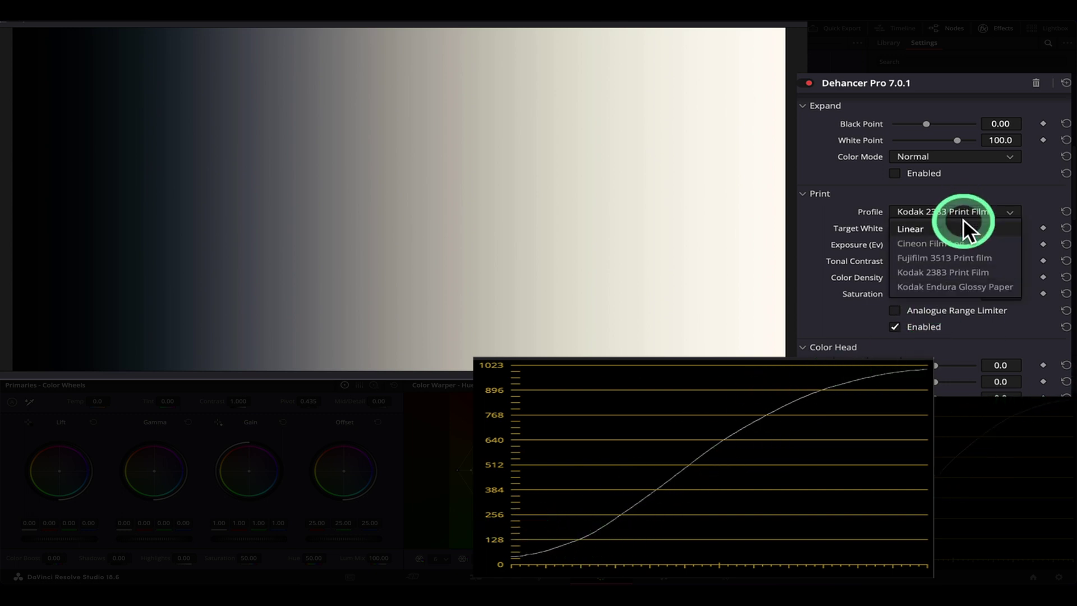
click(1011, 243)
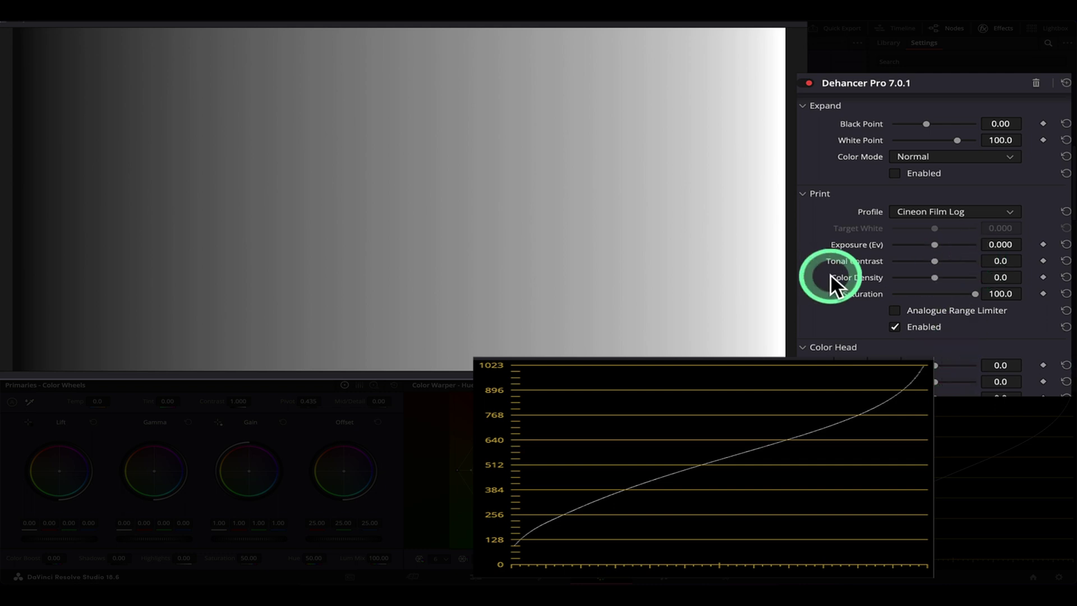
click(928, 211)
click(932, 259)
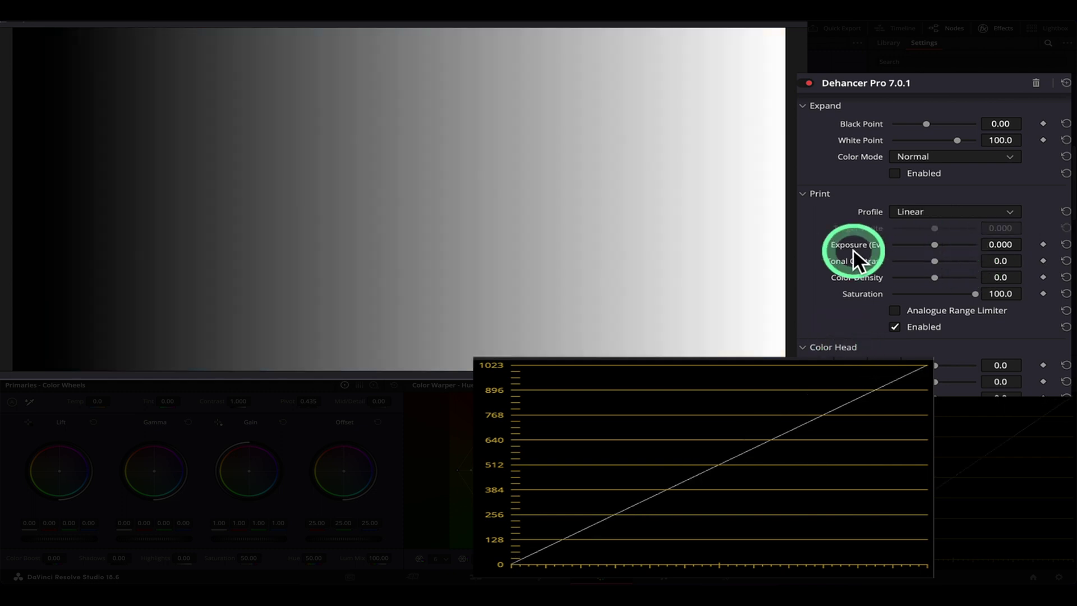
Try lowering Print's Tonal Contrast to -50.0 on the grayscale ramp and reset it.
mouse_move(929, 253)
mouse_down()
mouse_move(980, 246)
mouse_move(896, 245)
mouse_move(935, 245)
mouse_up()
drag(934, 260, 867, 261)
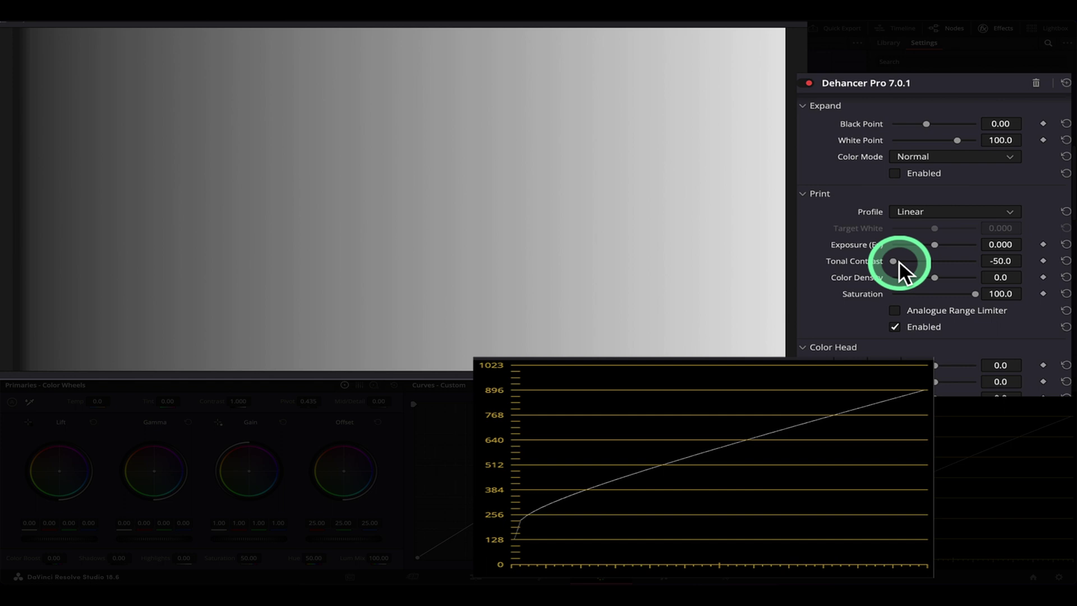
mouse_move(898, 260)
mouse_down()
mouse_move(986, 261)
mouse_move(891, 261)
mouse_up()
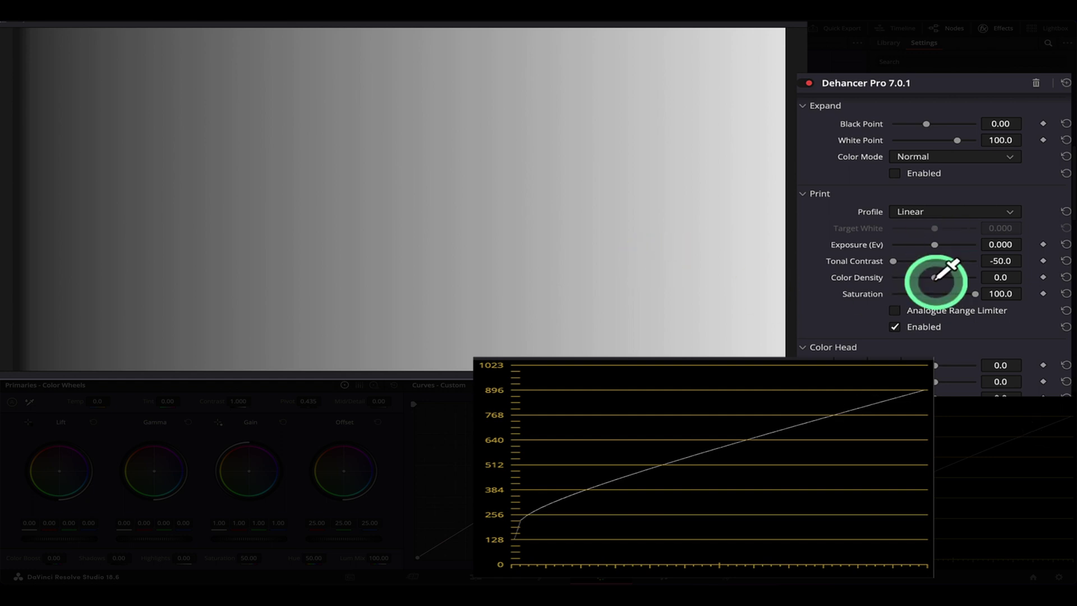
mouse_move(893, 261)
mouse_down()
mouse_move(985, 260)
mouse_move(930, 249)
mouse_move(896, 259)
mouse_up()
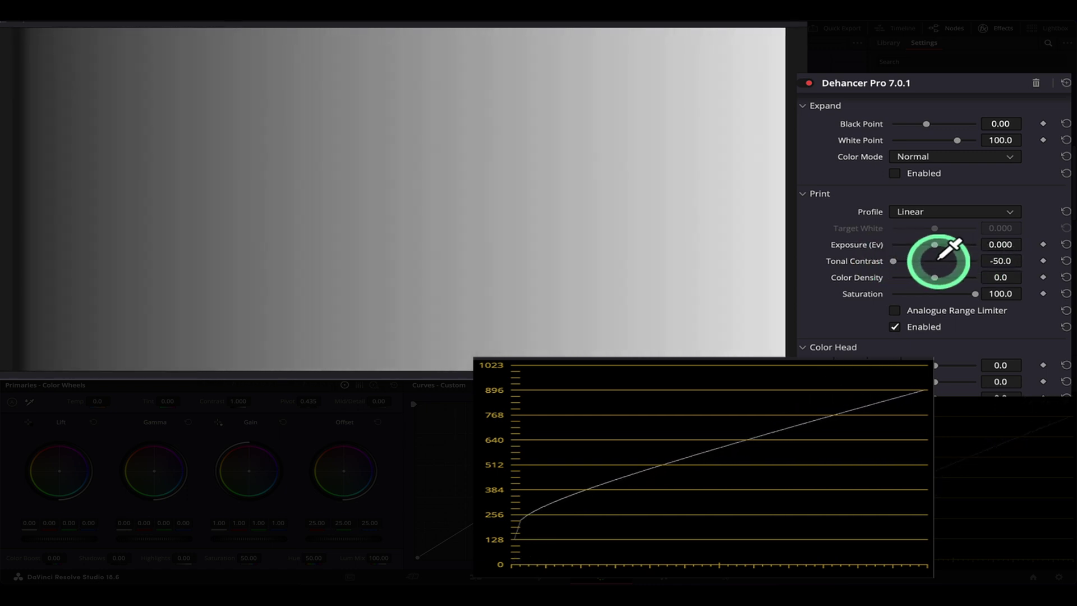
double_click(873, 260)
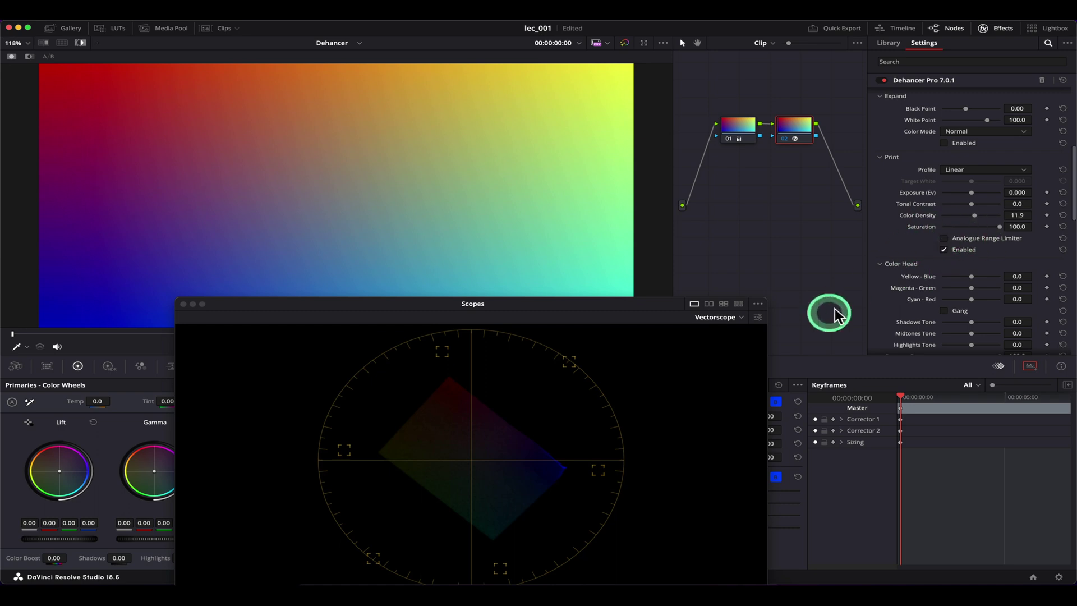
Test lowering Print's Saturation on the color gradient chart with the floating vectorscope repositioned.
mouse_move(999, 230)
mouse_down()
mouse_move(933, 228)
mouse_move(1010, 227)
mouse_move(987, 230)
mouse_up()
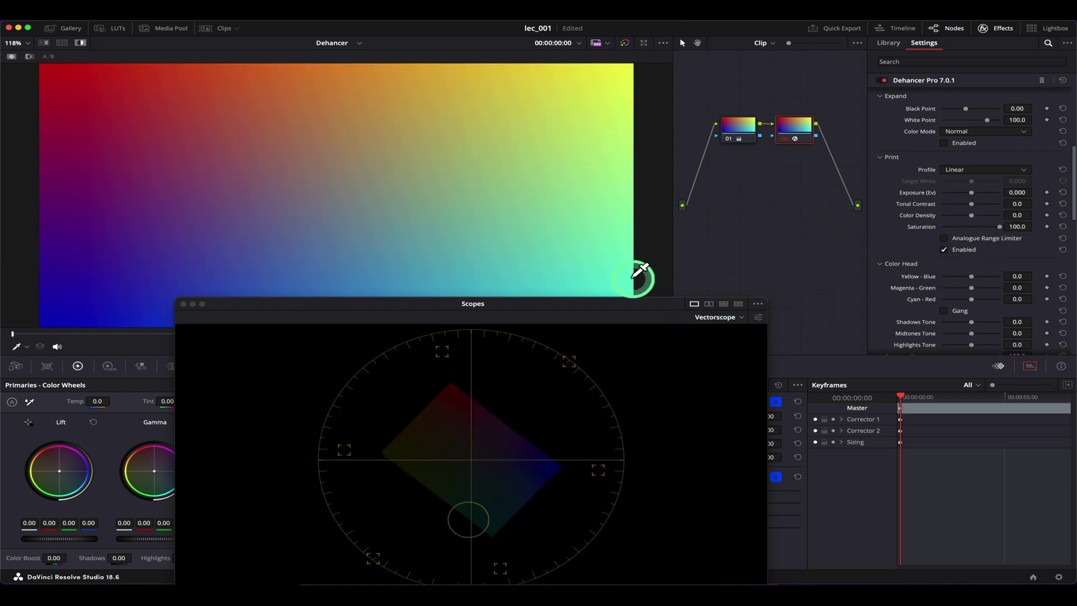
drag(606, 304, 580, 295)
drag(996, 223, 942, 233)
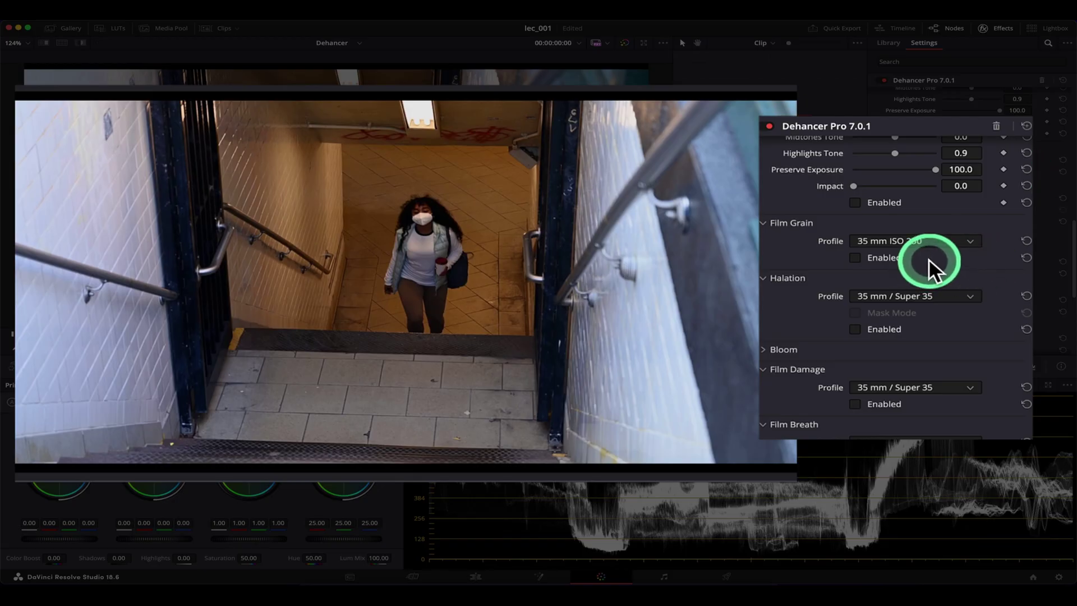
Browse the Film Grain profile options across the 8 mm, 16 mm, 35 mm and 65 mm formats.
click(931, 241)
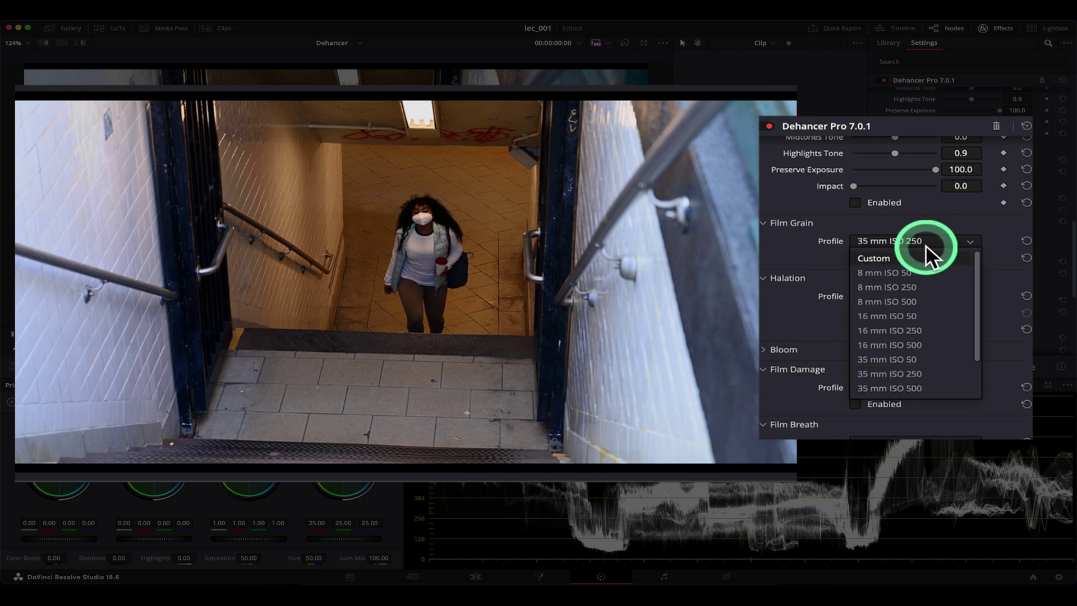
click(802, 246)
click(937, 247)
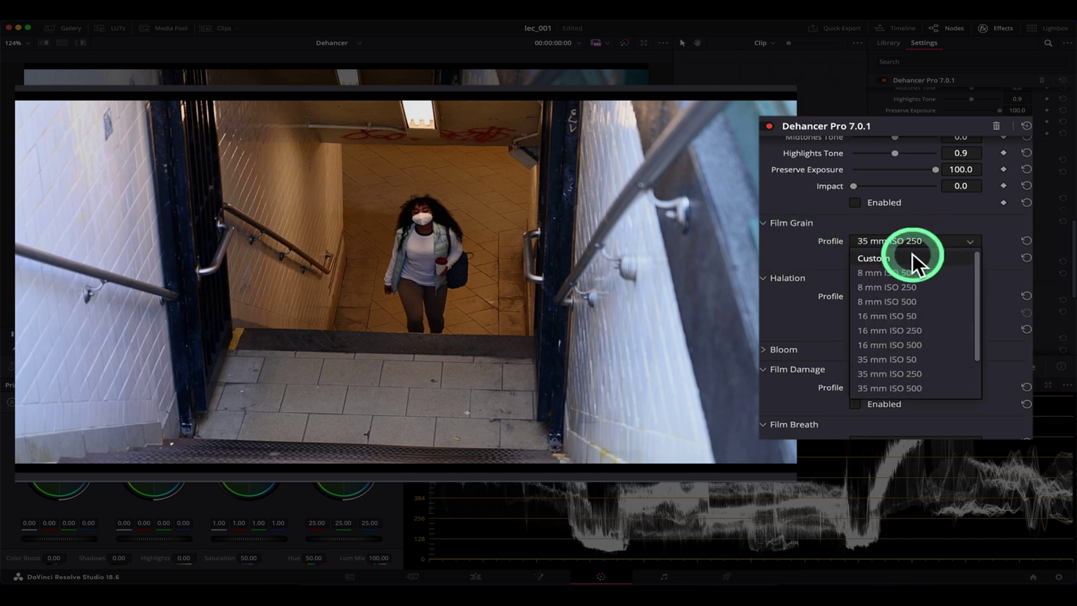
scroll(941, 325, down, 1)
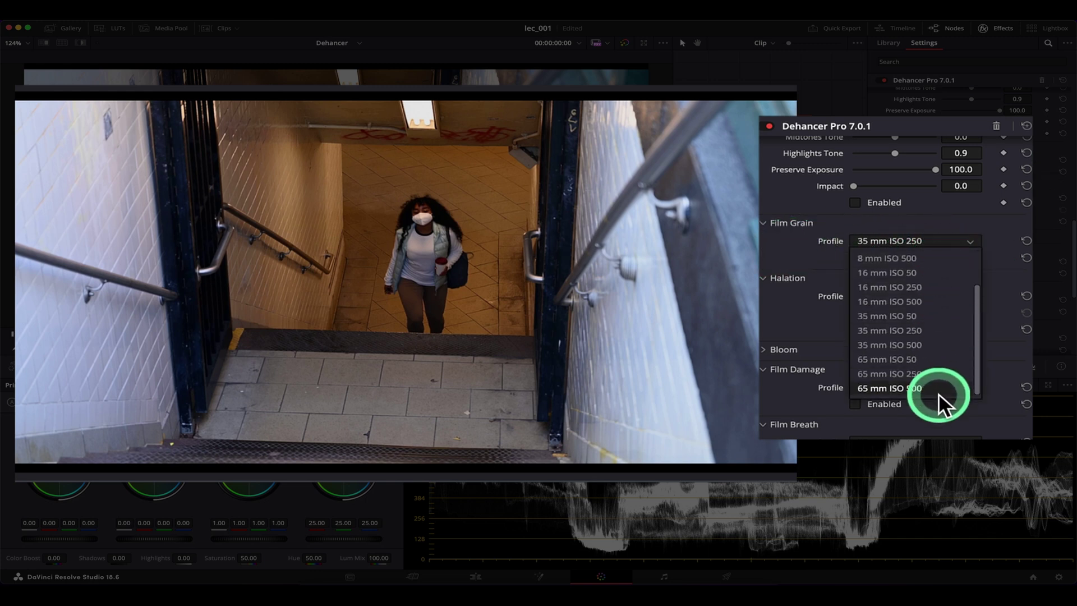
scroll(934, 334, down, 1)
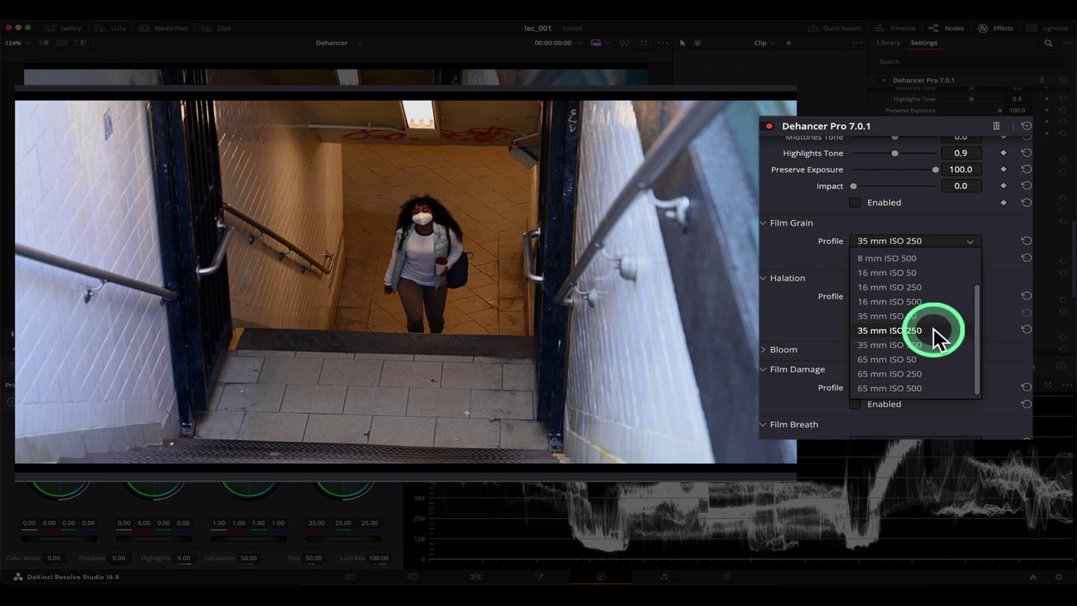
scroll(936, 287, up, 1)
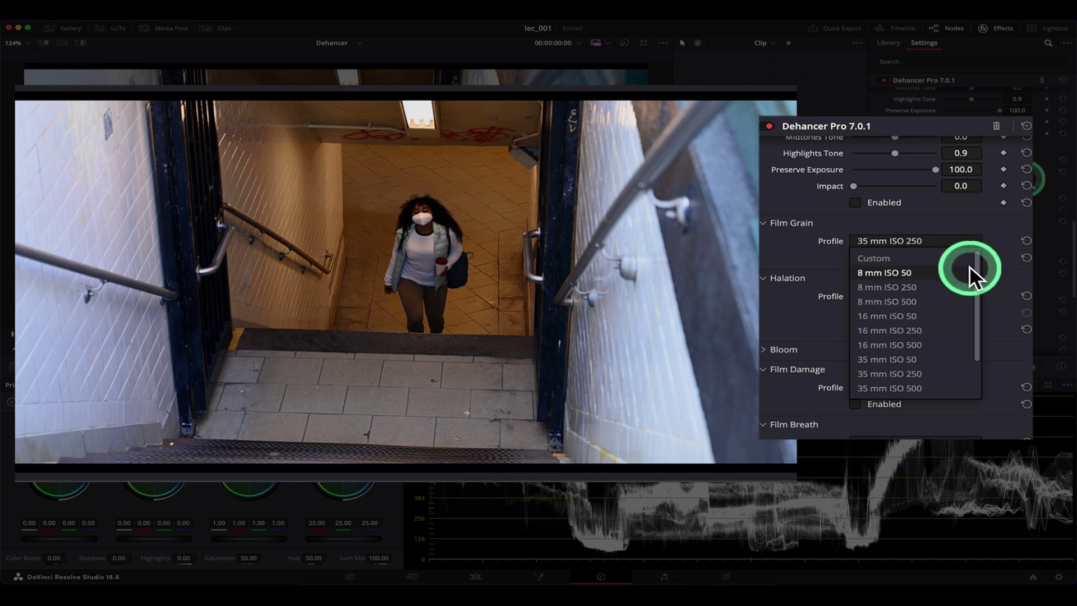
scroll(951, 319, down, 1)
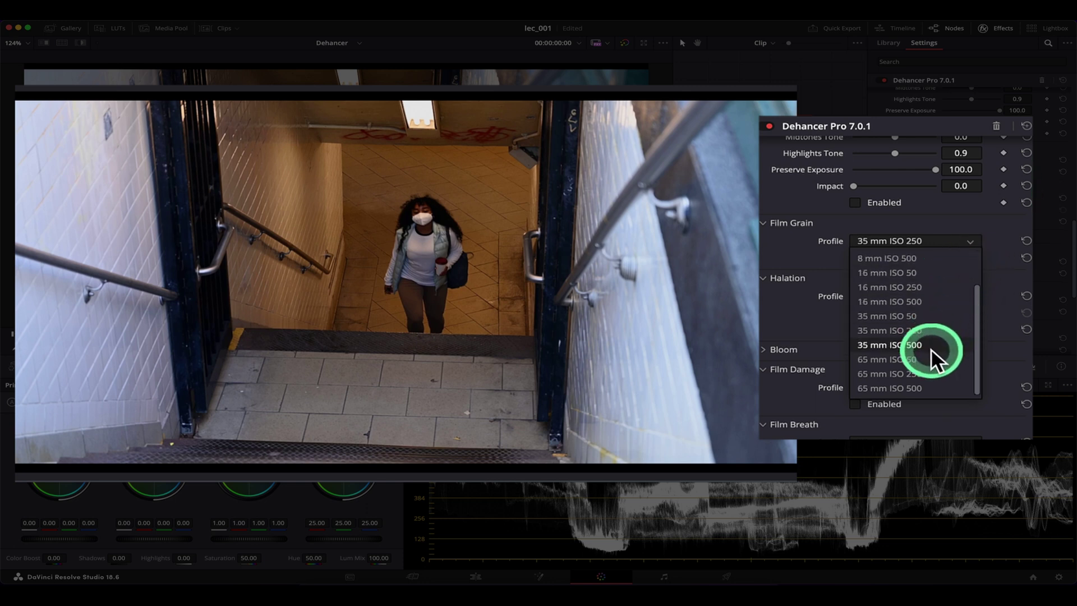
scroll(934, 351, up, 1)
scroll(869, 375, down, 1)
scroll(875, 355, up, 1)
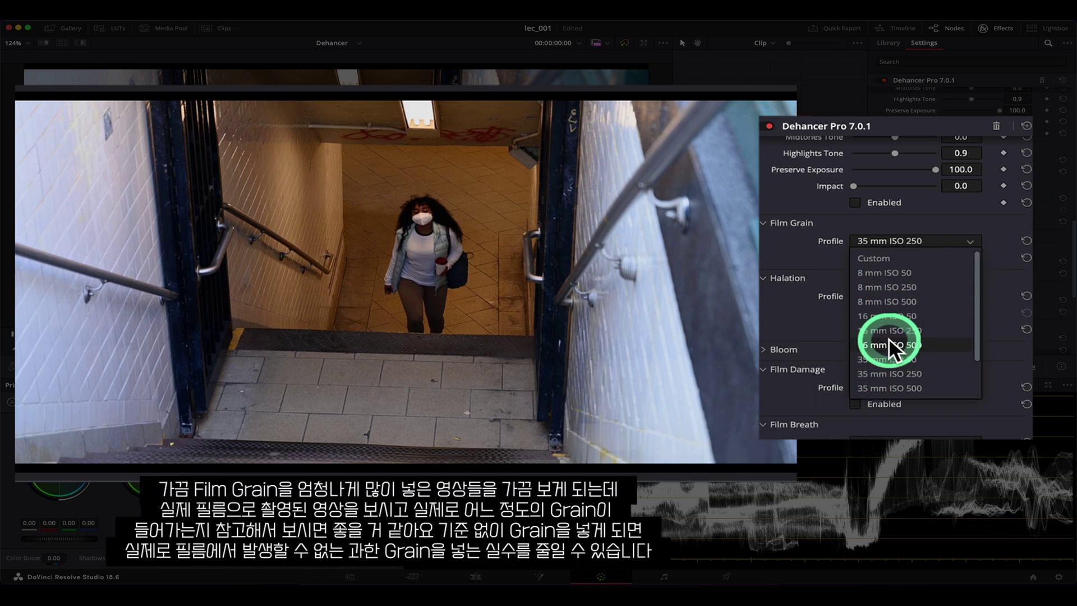
Enable Film Grain with the 8 mm ISO 50 profile and examine the grain around the masked woman up close.
click(950, 272)
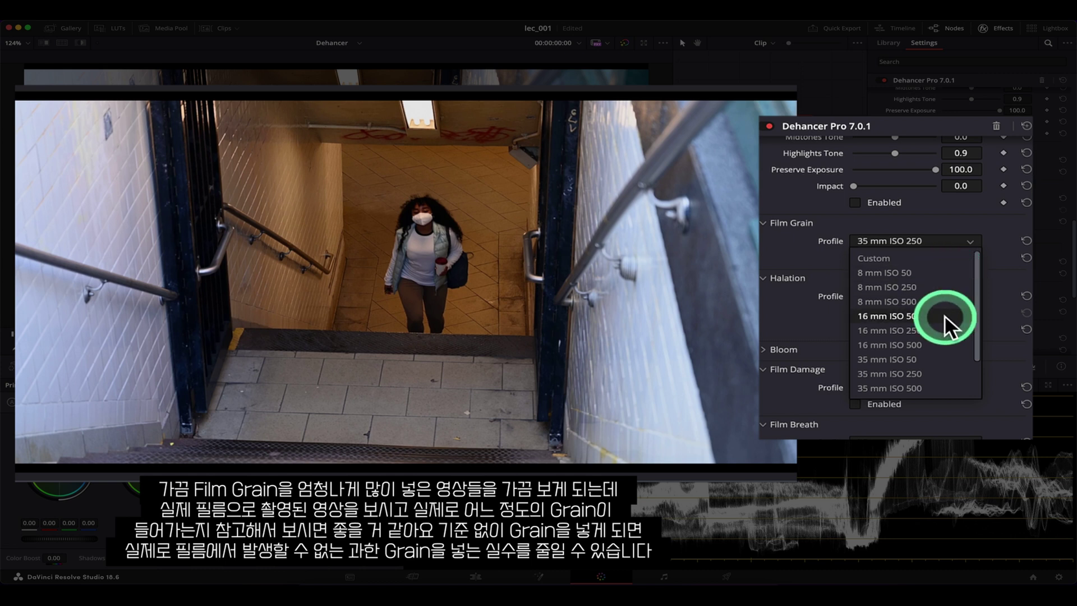
click(897, 240)
click(889, 272)
click(878, 259)
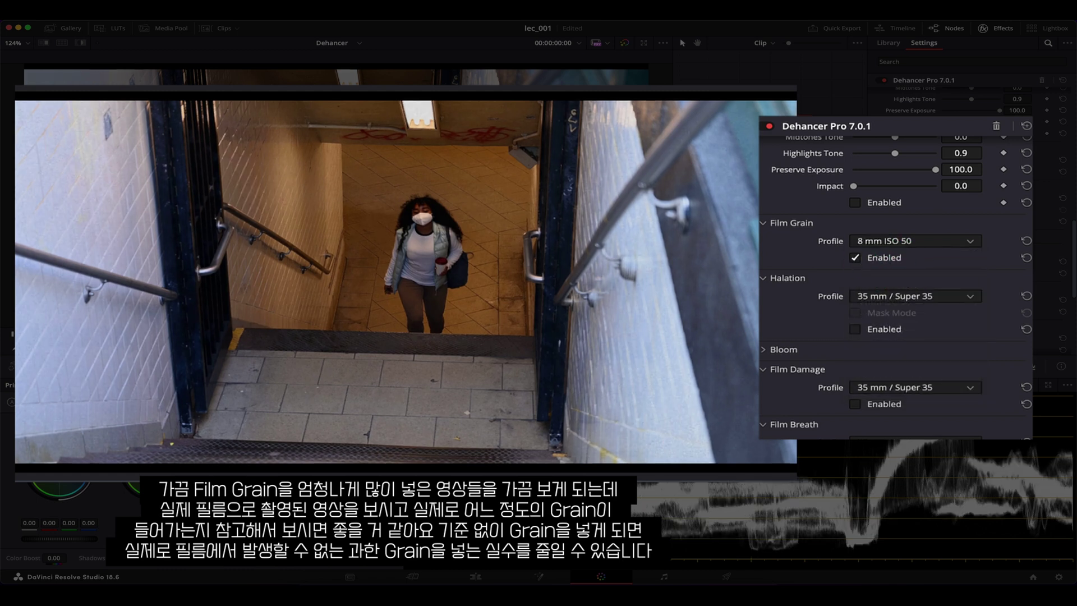
scroll(227, 267, up, 3)
scroll(224, 269, up, 8)
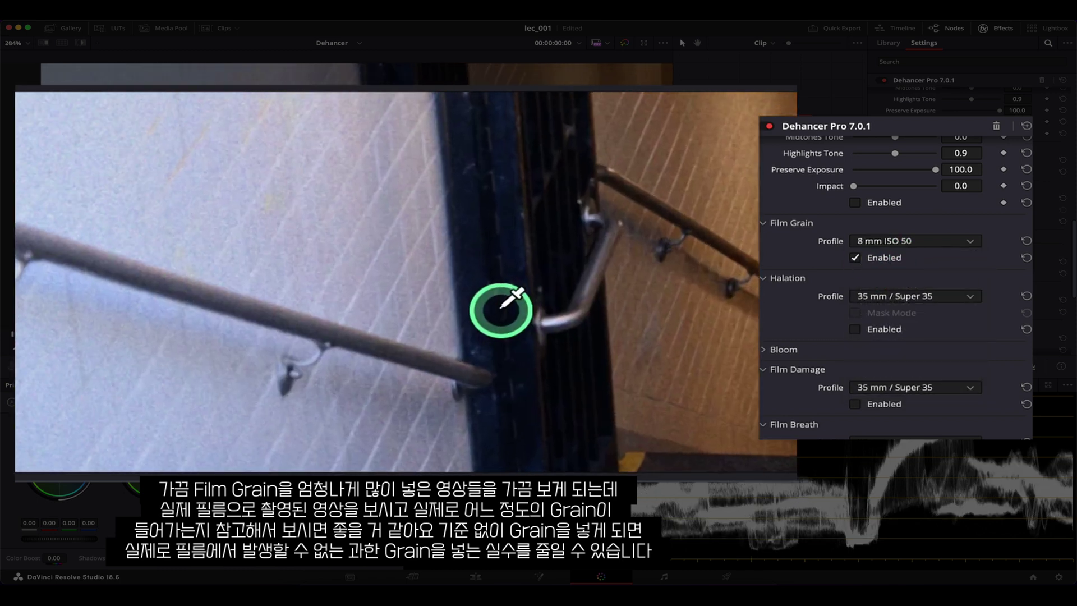
scroll(471, 318, up, 2)
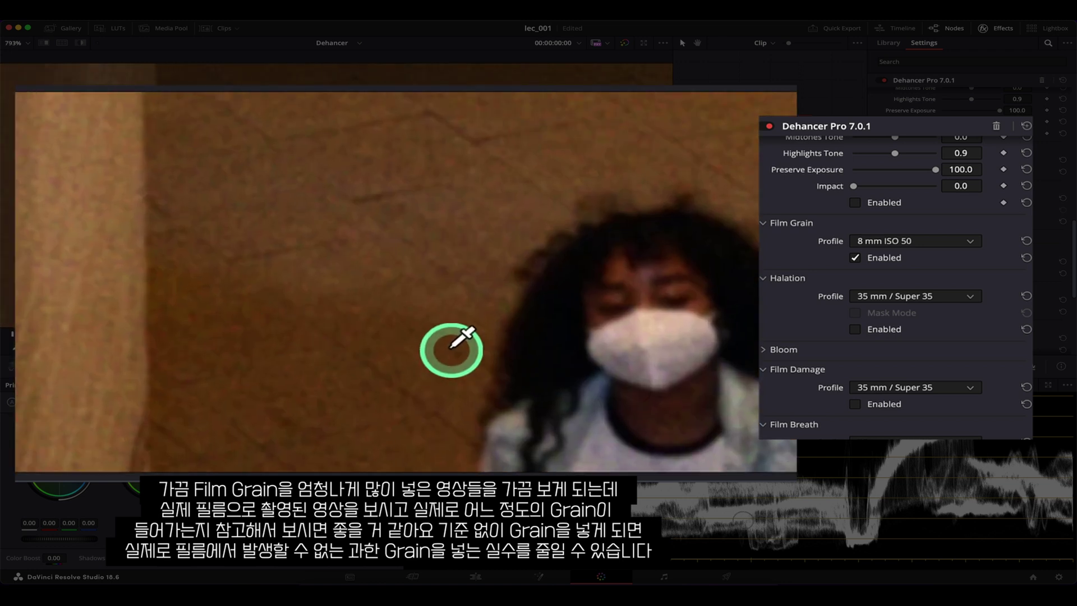
scroll(463, 338, up, 1)
Compare the 65 mm ISO 50 and 16 mm ISO 50 Film Grain profiles on the close-up of the woman.
click(956, 242)
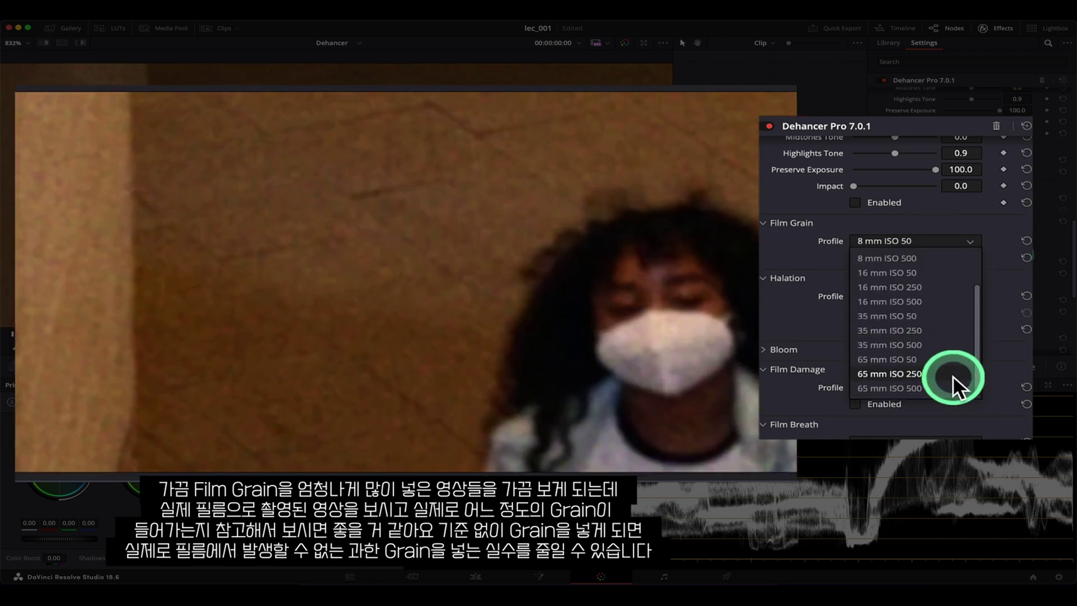
click(949, 358)
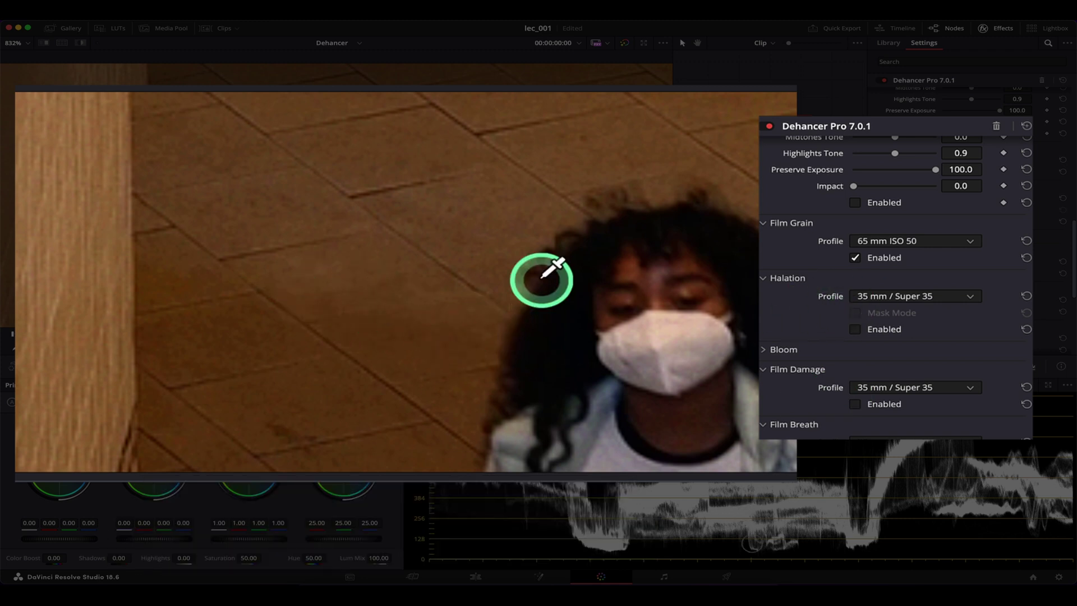
click(905, 241)
click(906, 286)
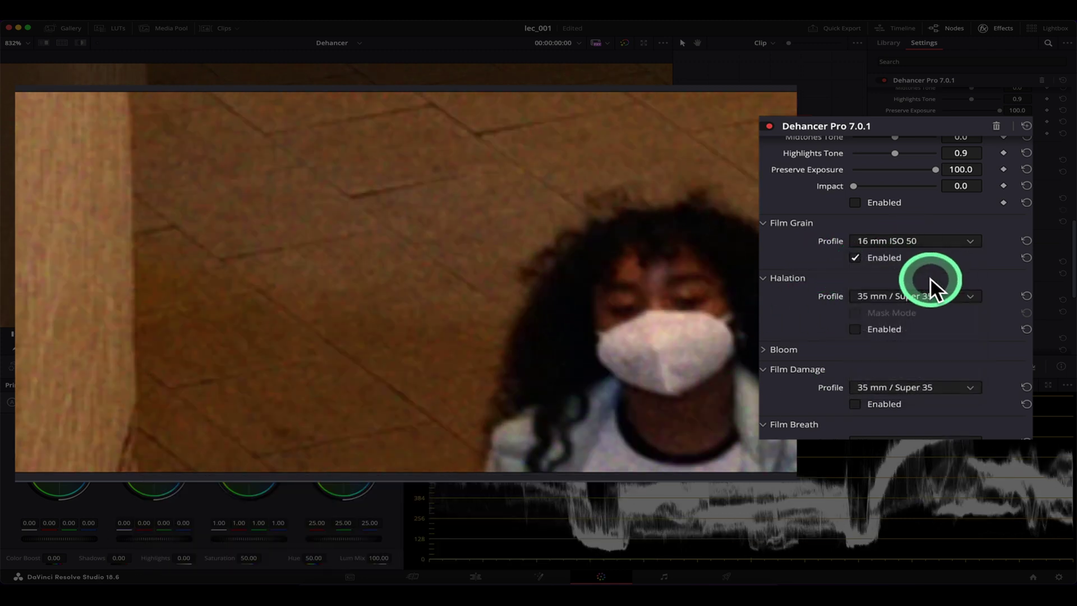
Try the stronger 16 mm ISO 250 and 16 mm ISO 500 Film Grain profiles on the close-up.
click(927, 241)
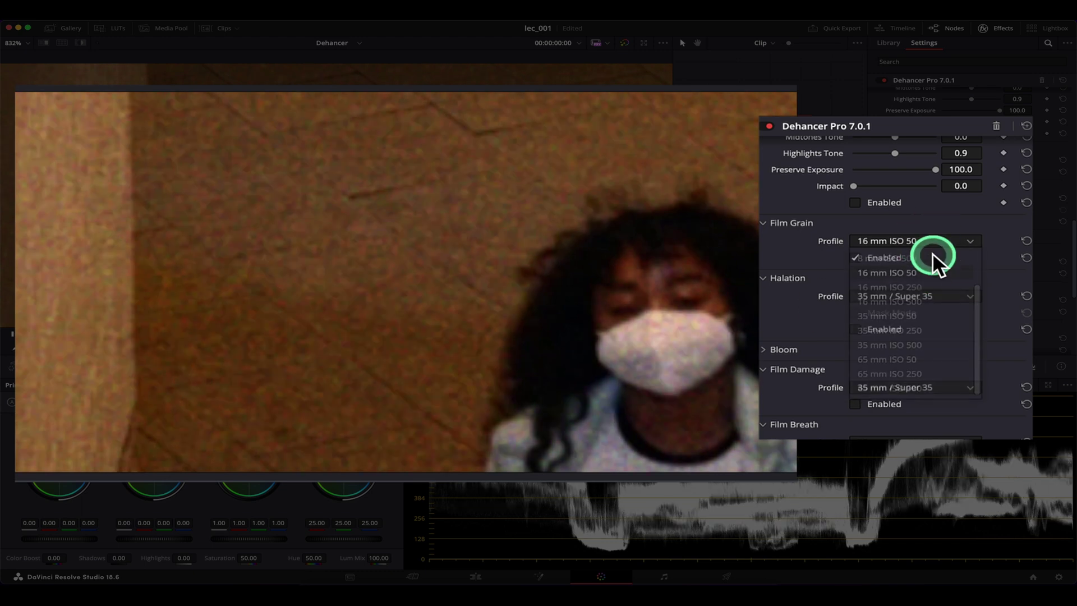
click(924, 289)
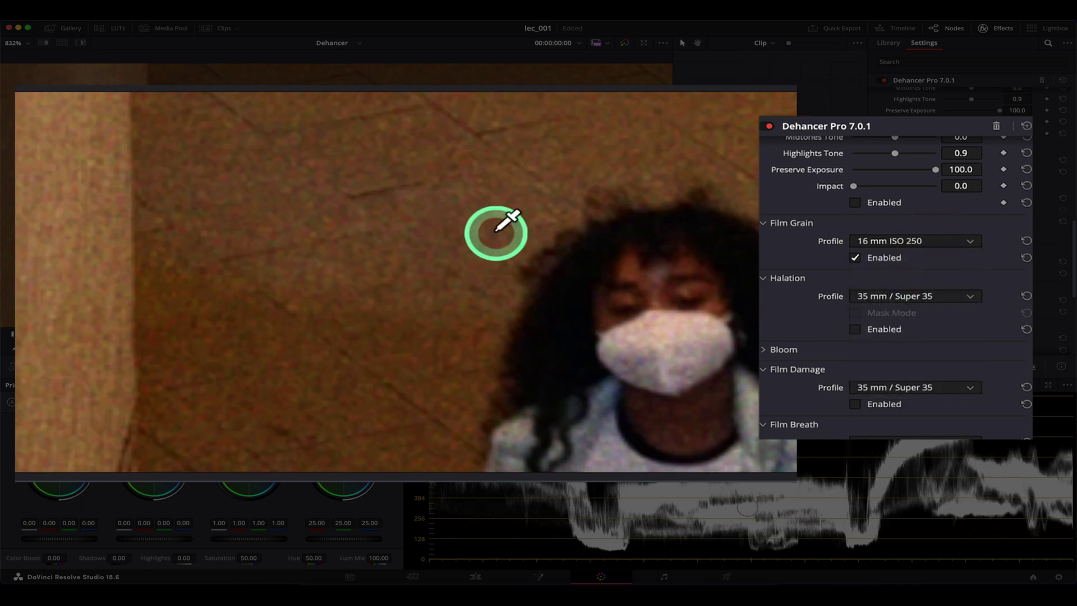
click(891, 241)
click(940, 295)
click(855, 257)
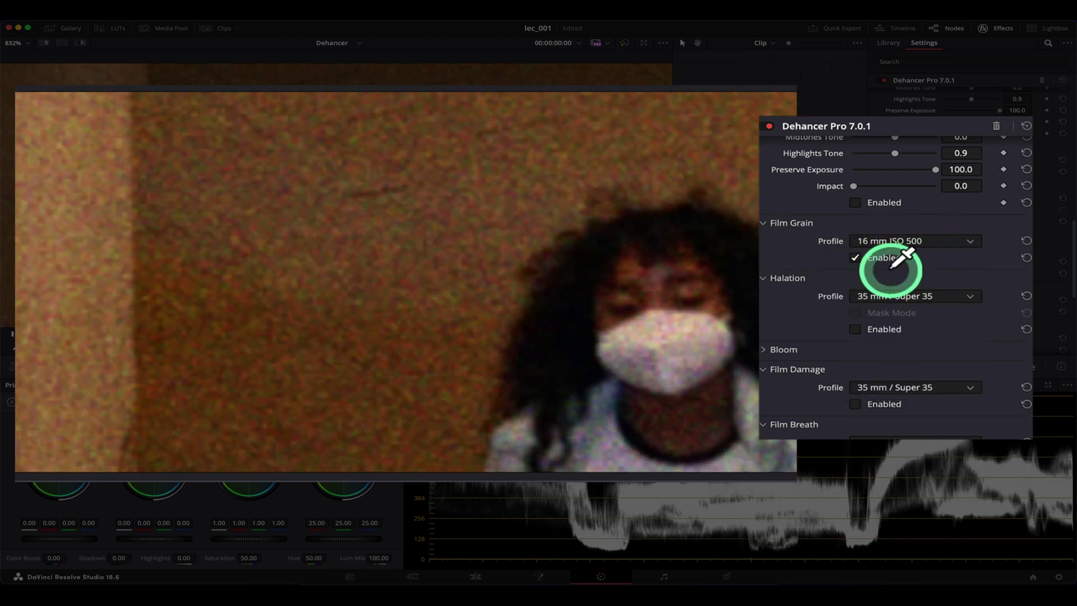
Switch the Film Grain profile to Custom and check the grain across the wider staircase shot.
click(914, 245)
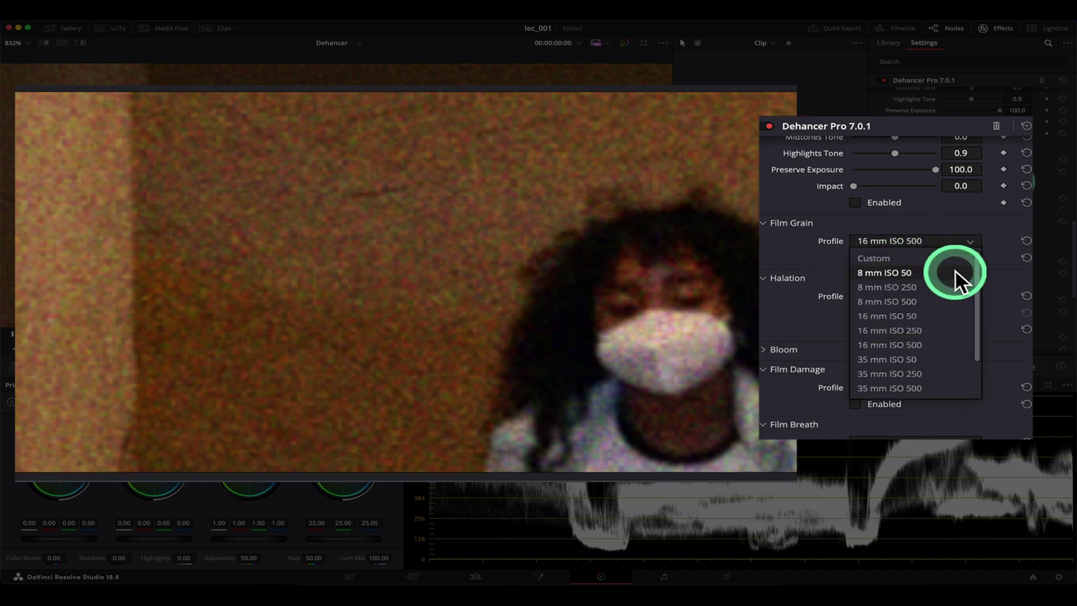
click(928, 258)
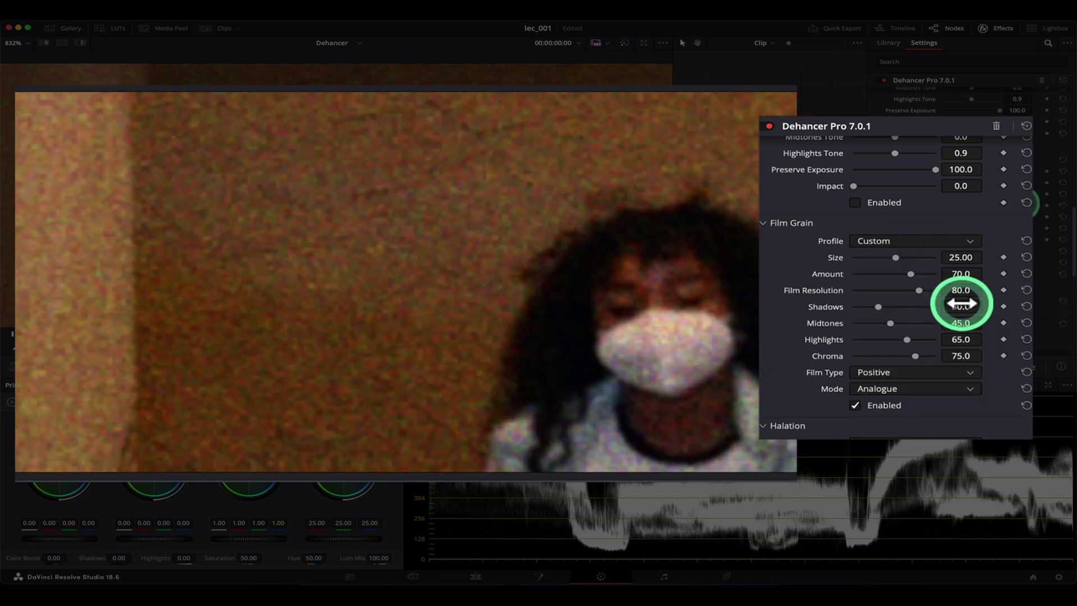
scroll(633, 275, down, 2)
scroll(634, 274, down, 5)
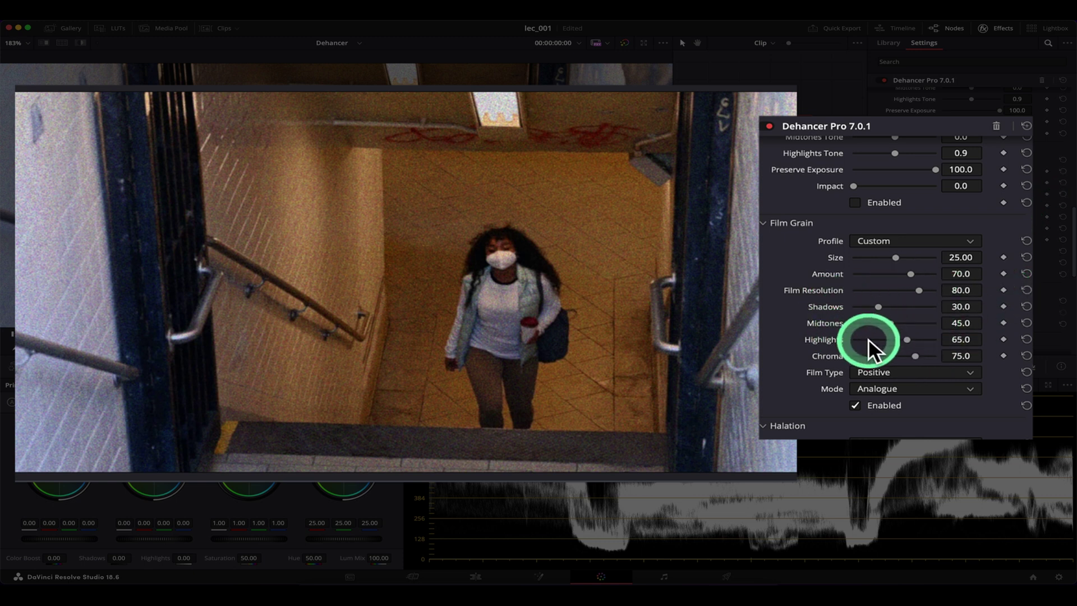
Test Film Grain's Shadows at 0.0 on the dark blue gate and reset the value.
scroll(379, 245, up, 5)
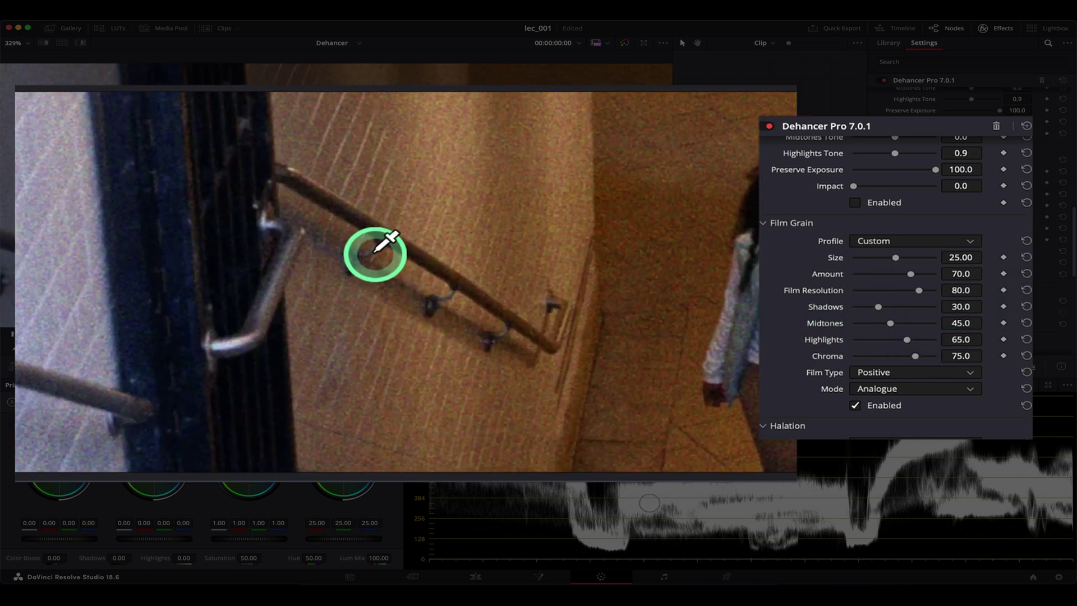
drag(385, 242, 296, 298)
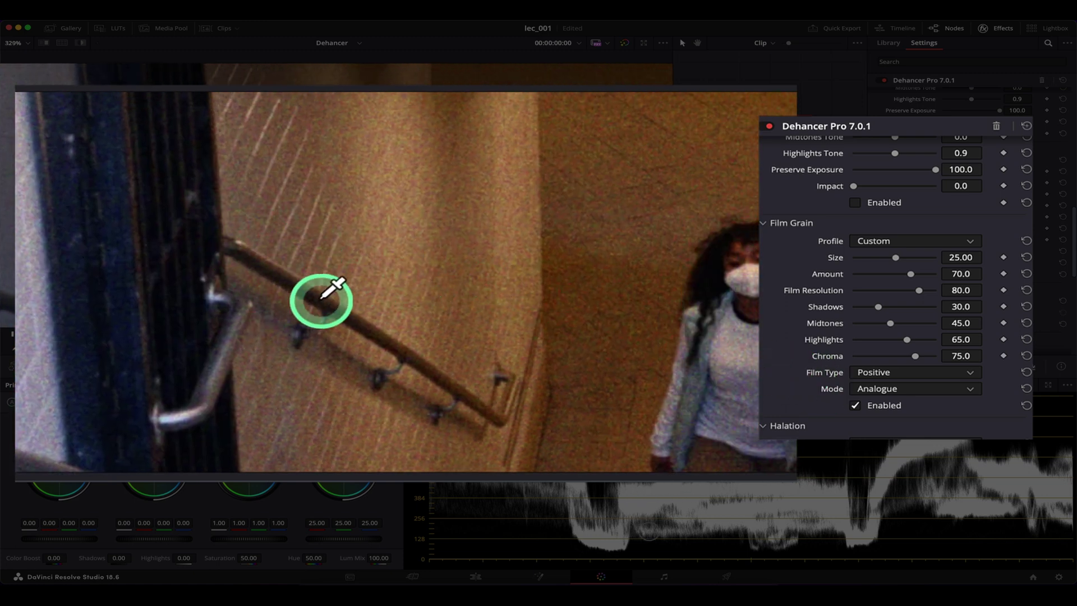
scroll(325, 295, up, 5)
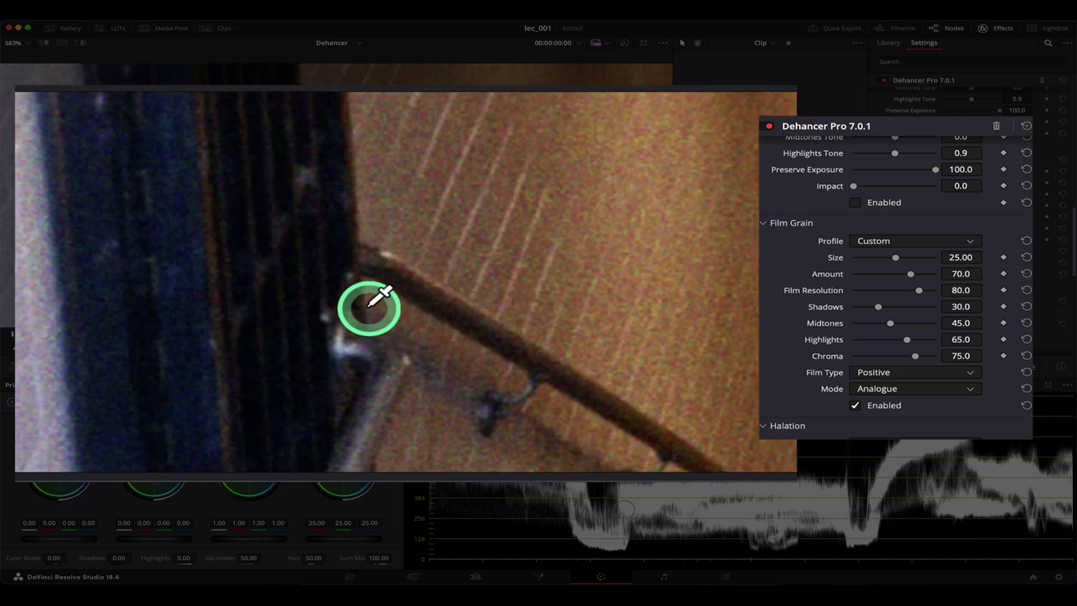
scroll(369, 305, up, 2)
drag(878, 307, 850, 306)
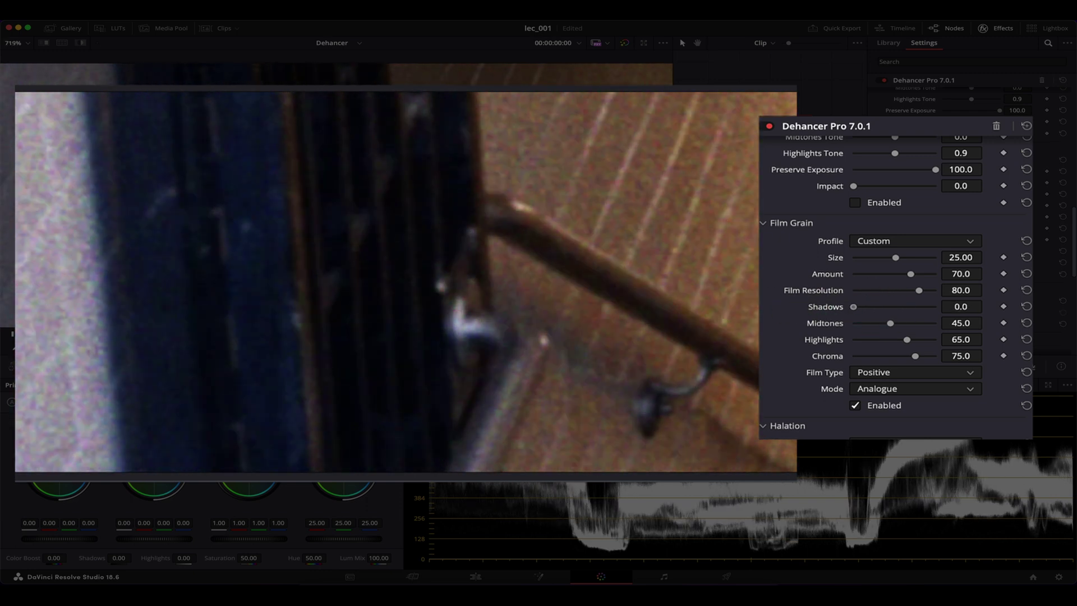
scroll(528, 287, down, 2)
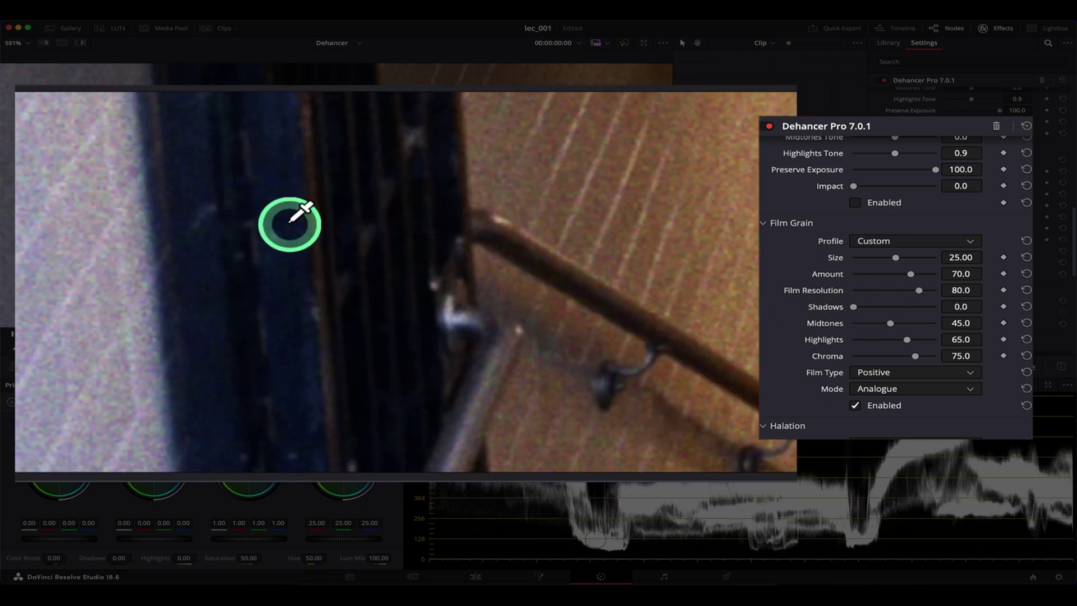
double_click(823, 309)
scroll(883, 328, down, 3)
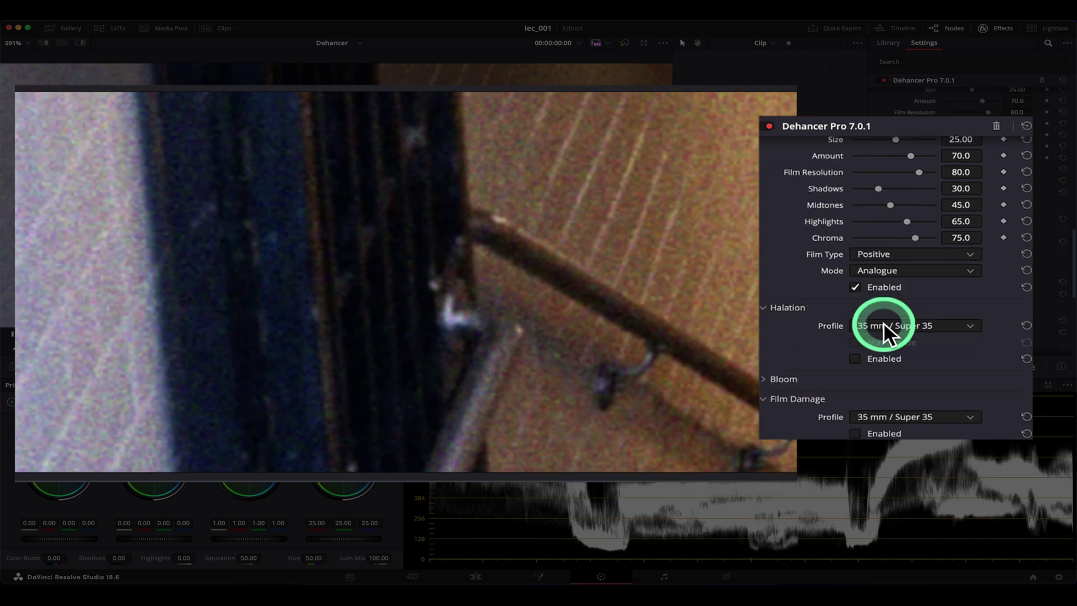
scroll(875, 309, up, 2)
Set Film Grain's Midtones to 55.0, and test Highlights at 0.0 on the white tiled wall before resetting Highlights.
scroll(500, 302, down, 2)
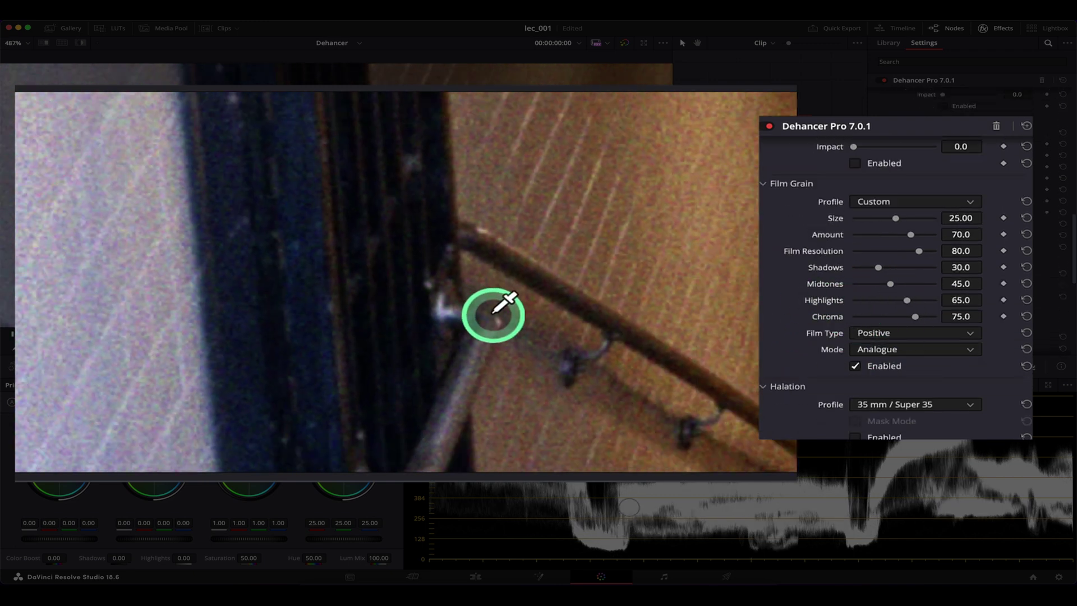
drag(892, 284, 168, 221)
scroll(392, 252, left, 6)
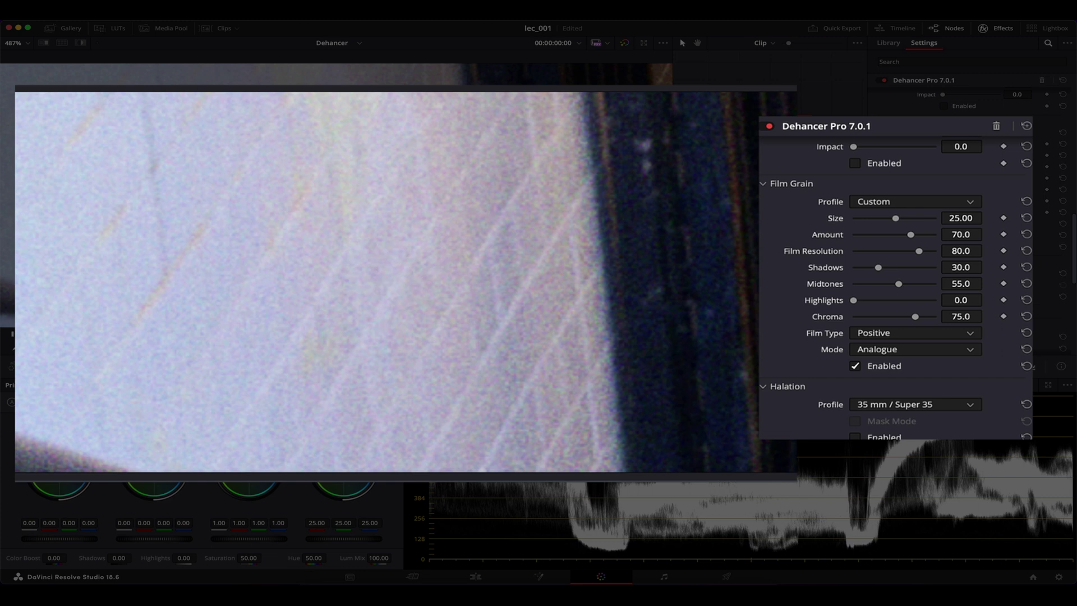
double_click(853, 300)
scroll(473, 303, down, 4)
scroll(481, 335, down, 3)
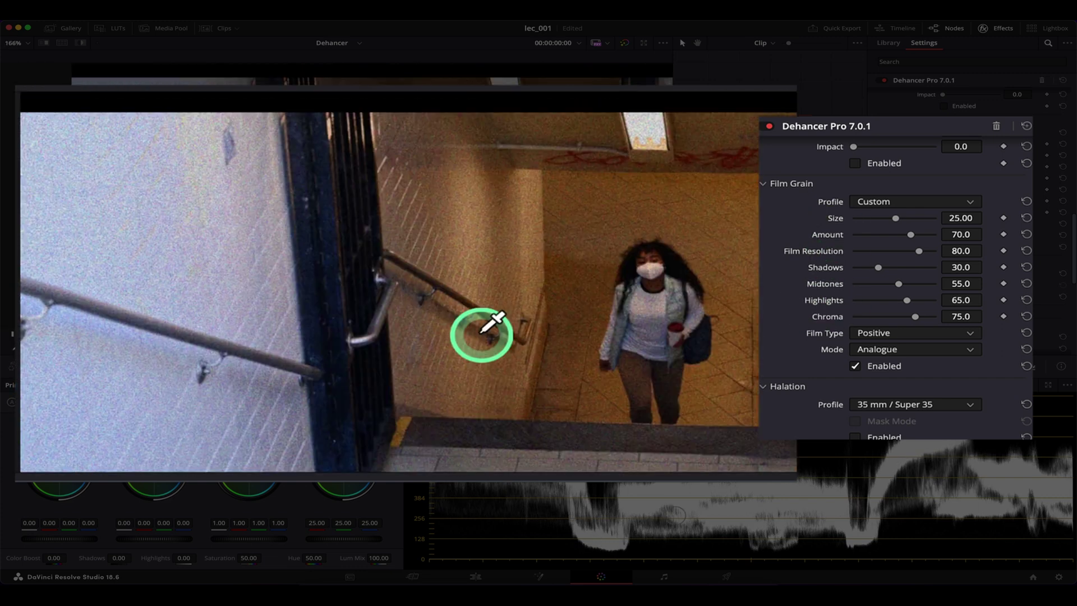
Compare Film Grain's Chroma at 65.0 and 100.0 on the magnified white wall, leaving it at 100.0.
scroll(481, 335, up, 6)
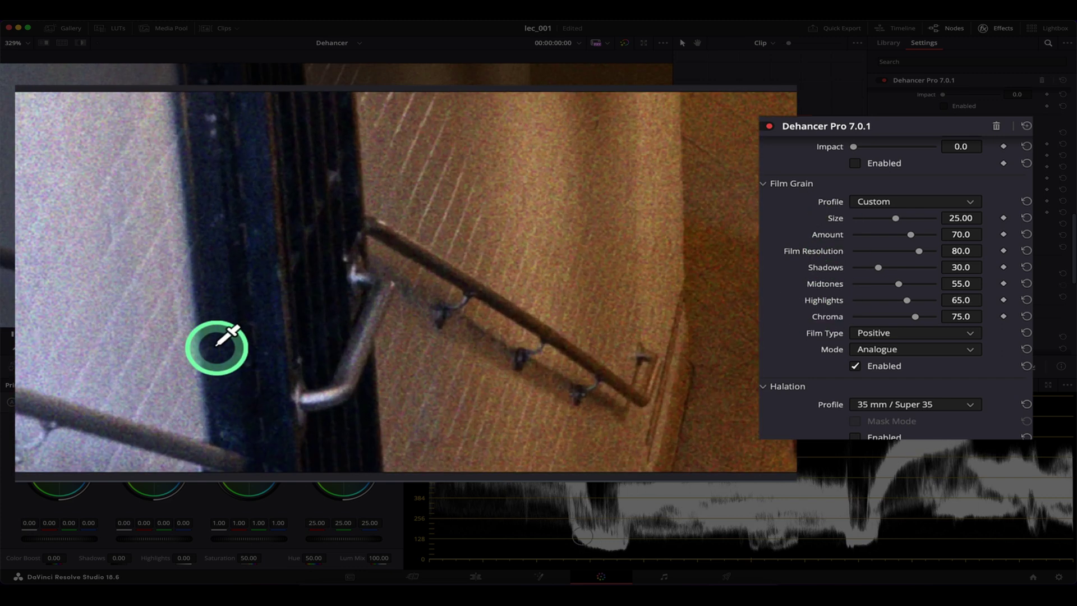
scroll(443, 289, up, 2)
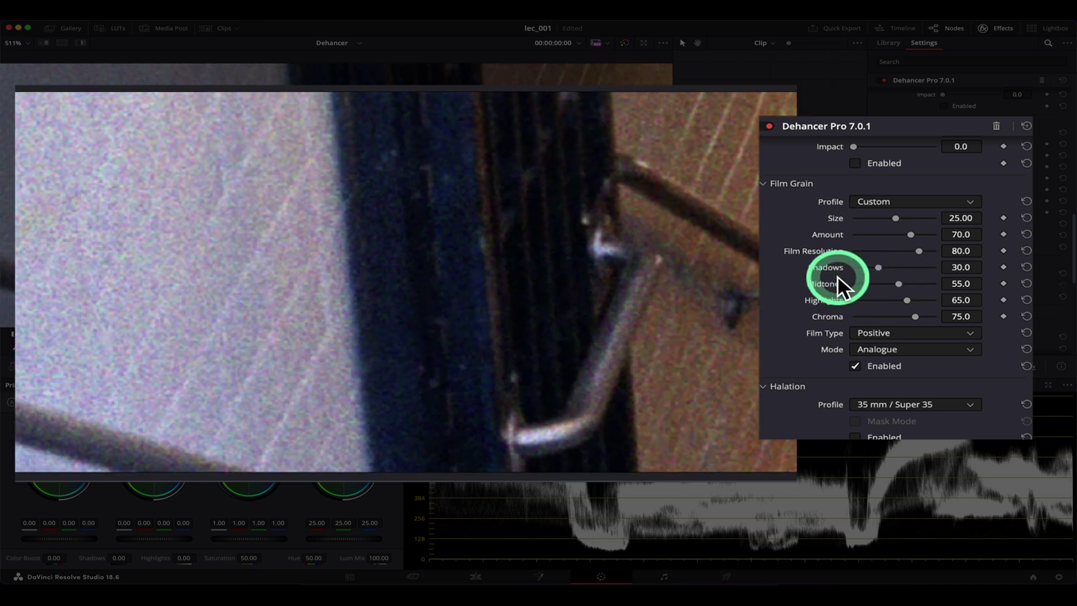
scroll(577, 320, down, 3)
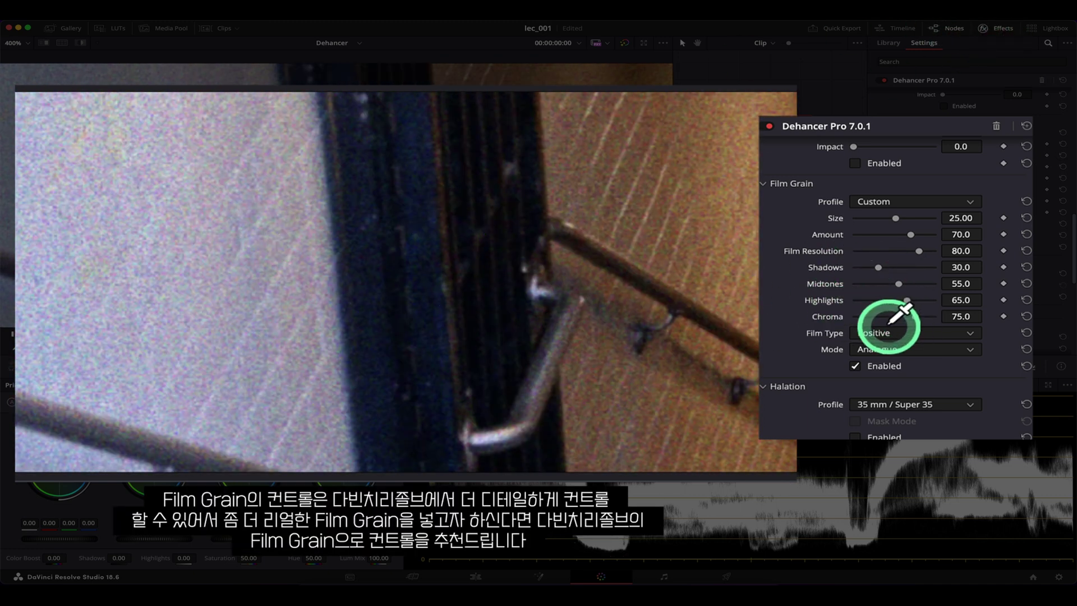
scroll(584, 284, up, 3)
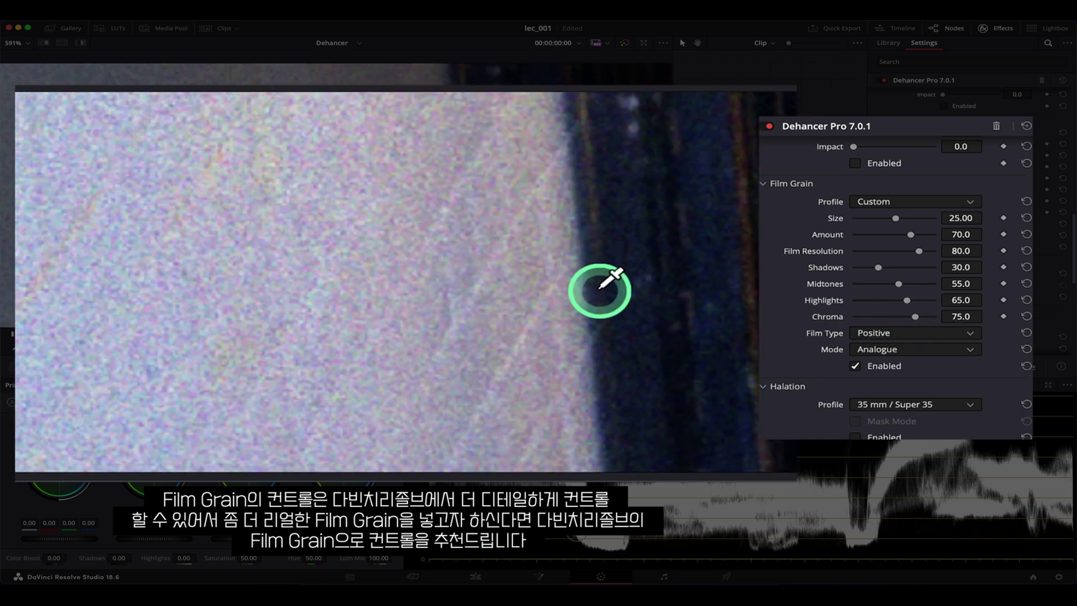
drag(914, 316, 907, 316)
scroll(377, 157, up, 4)
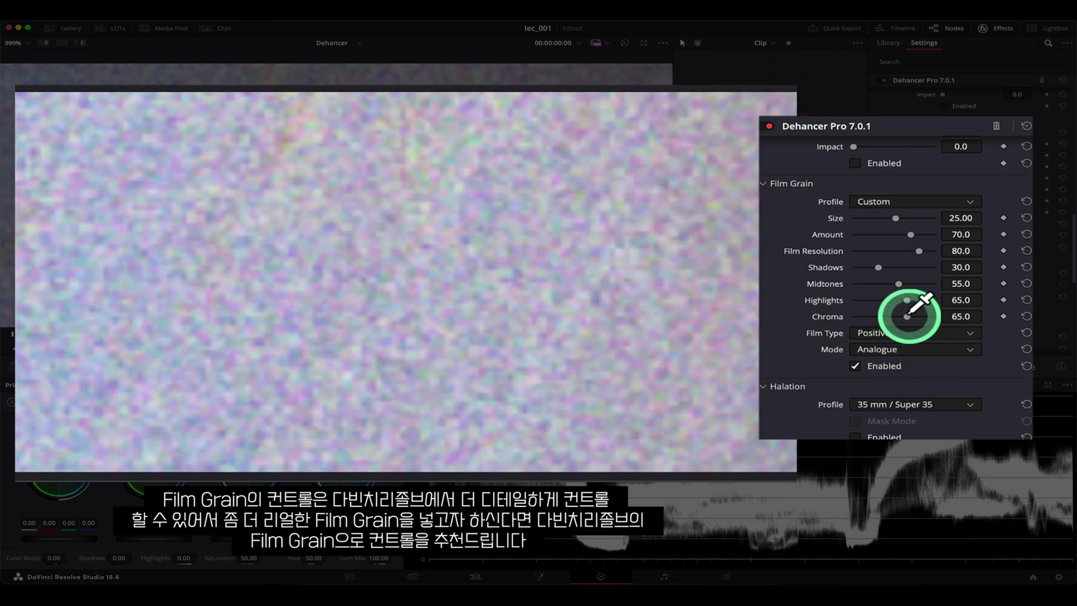
drag(907, 316, 966, 317)
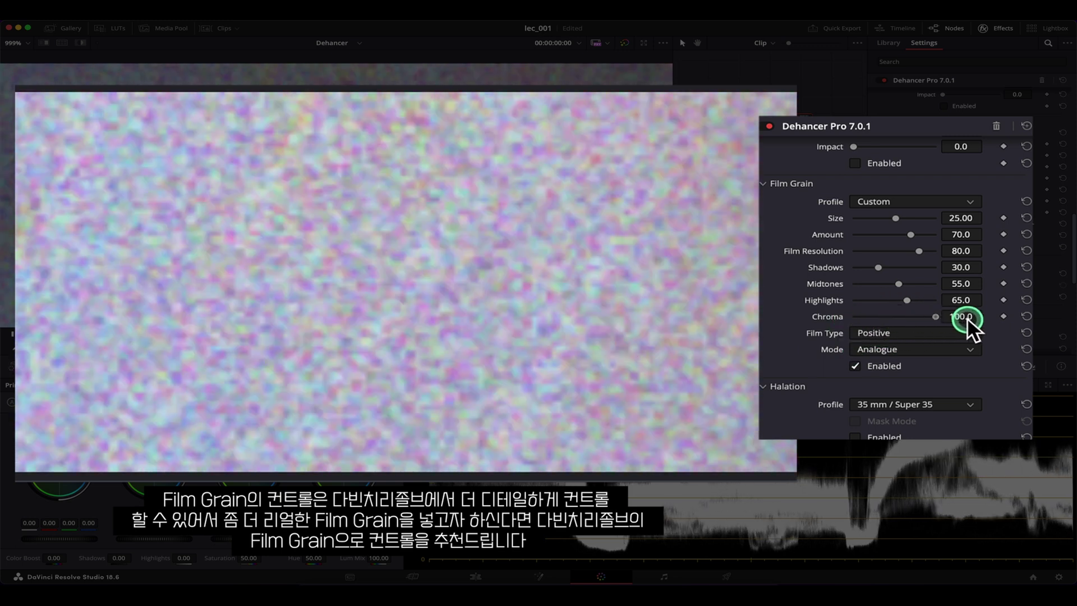
Turn off Film Grain and enable Halation on the staircase shot.
scroll(385, 253, down, 2)
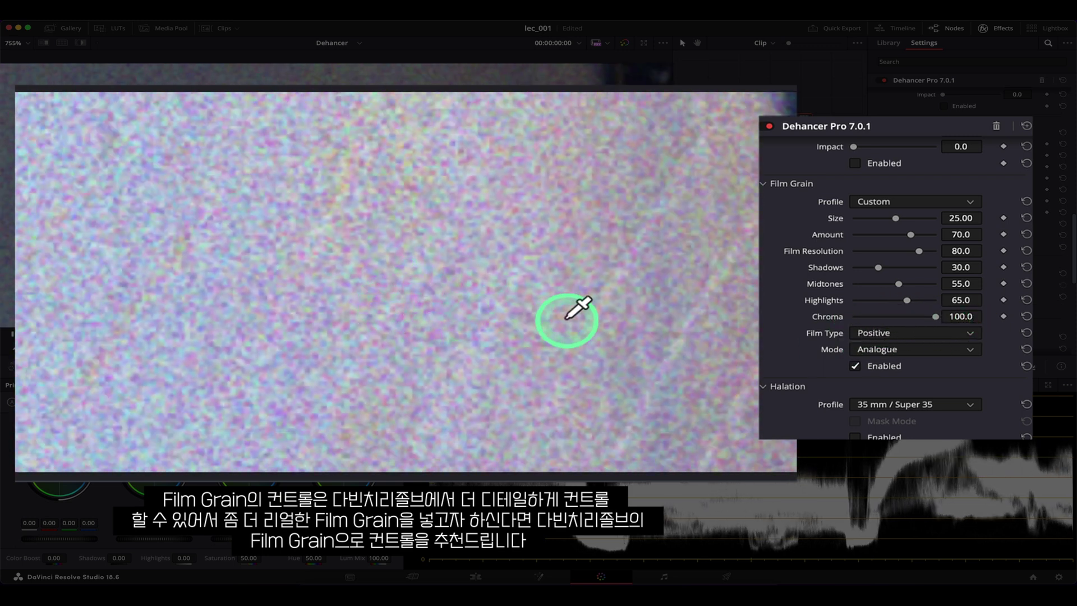
scroll(673, 284, down, 3)
scroll(463, 244, down, 2)
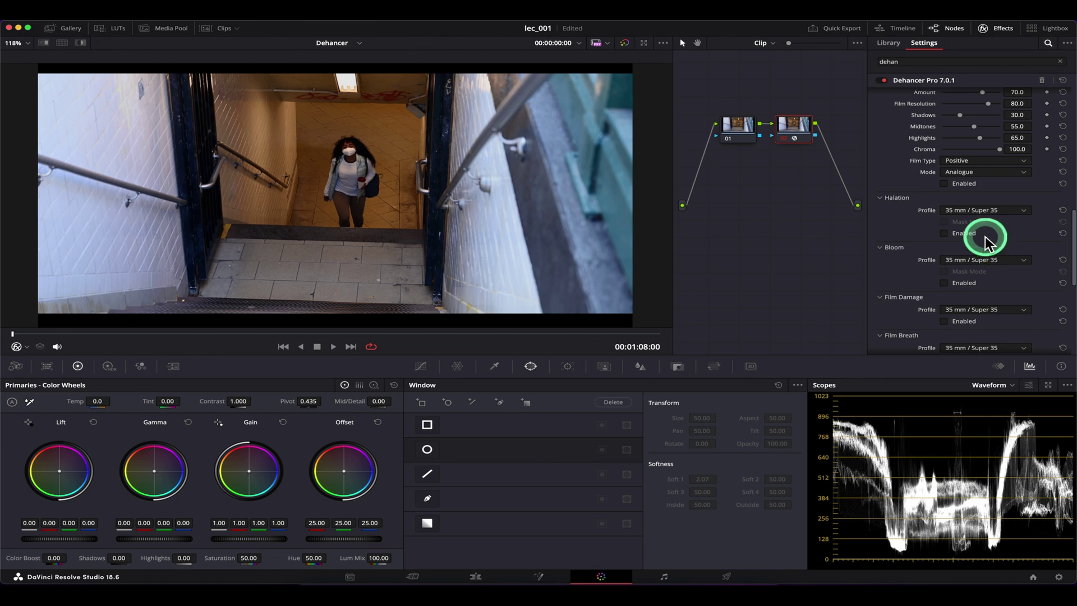
click(974, 233)
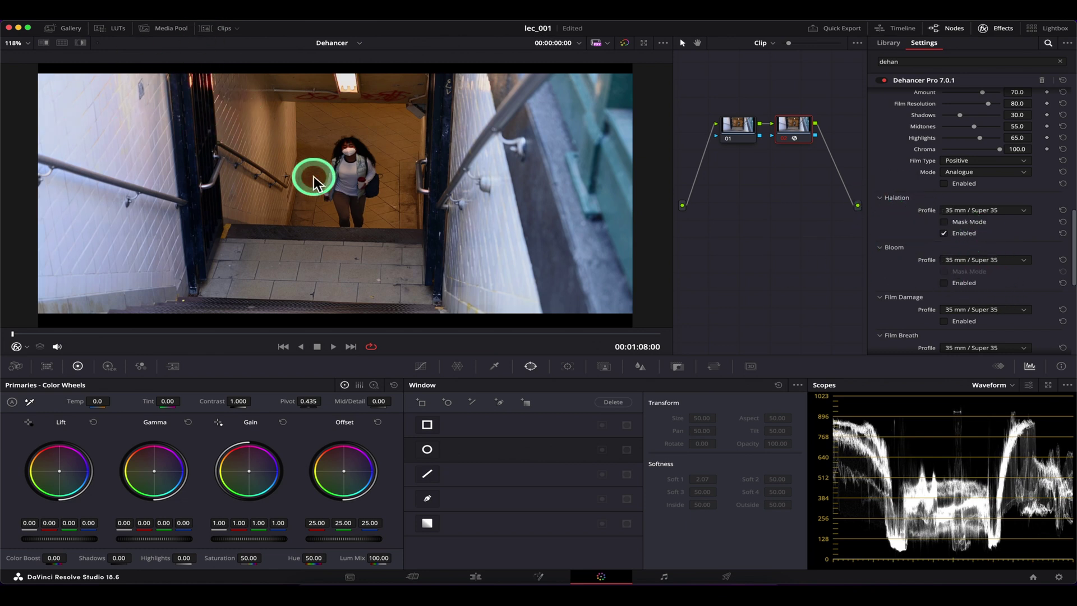
scroll(264, 145, up, 5)
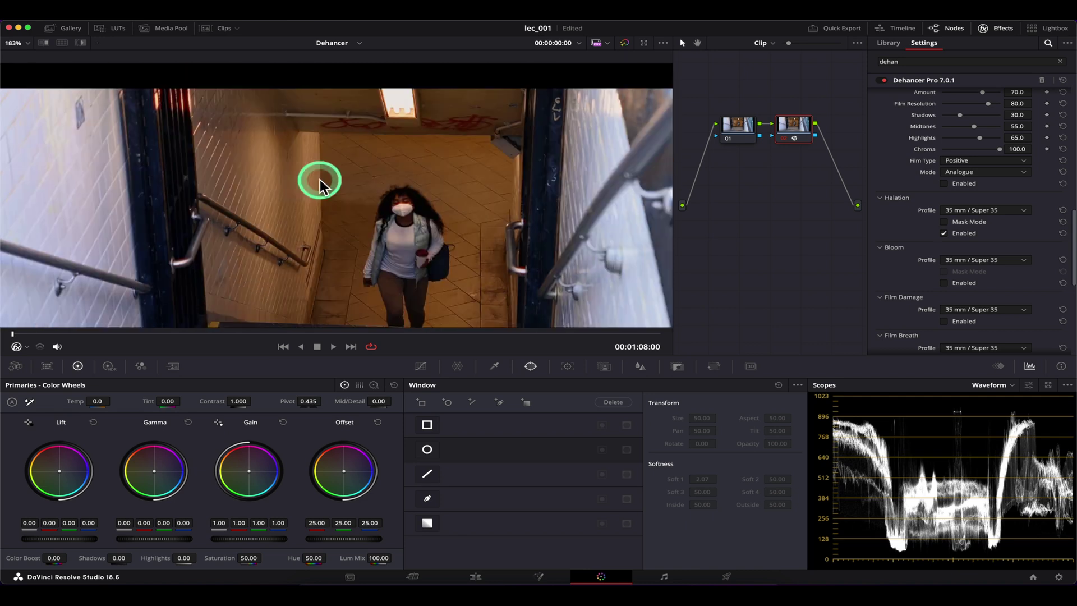
scroll(334, 194, down, 1)
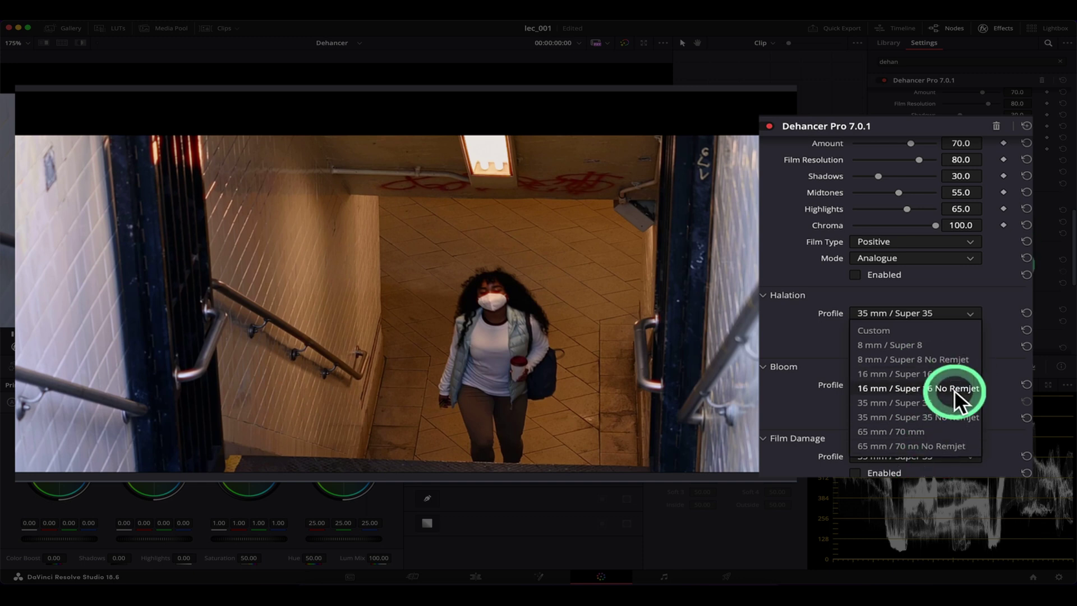
Compare Halation's 8 mm / Super 8 and 65 mm / 70 mm profiles on the staircase shot, leaving 8 mm / Super 8 selected.
click(954, 345)
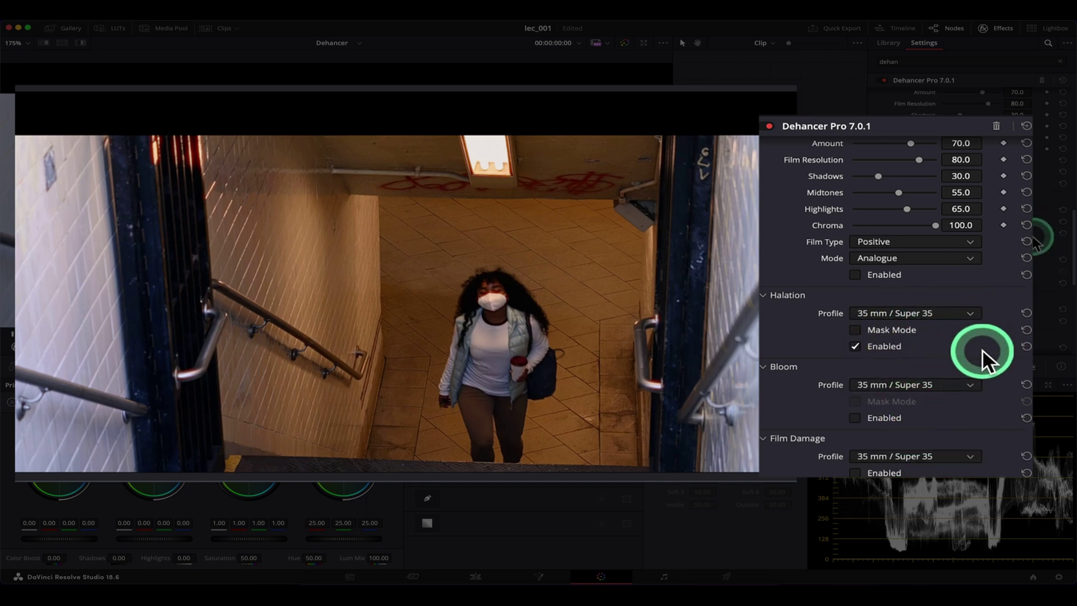
click(922, 315)
click(920, 380)
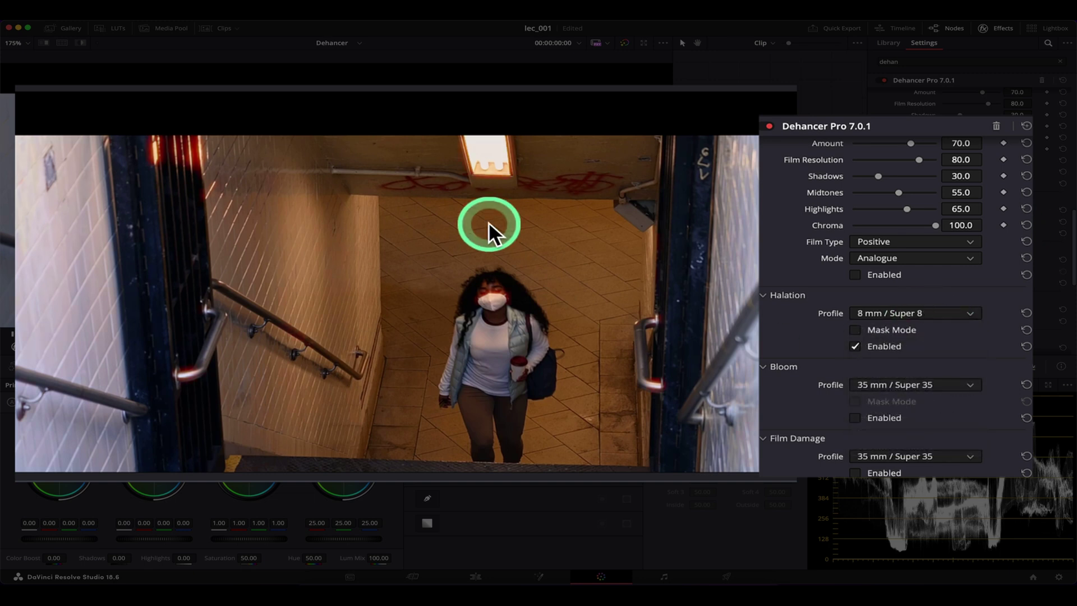
scroll(241, 269, up, 2)
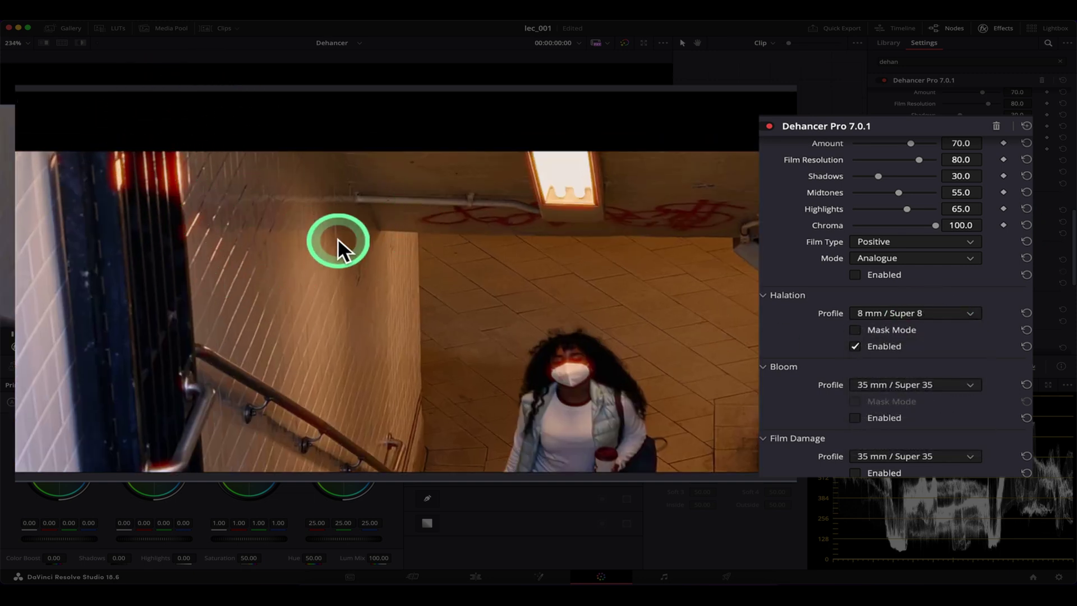
click(892, 325)
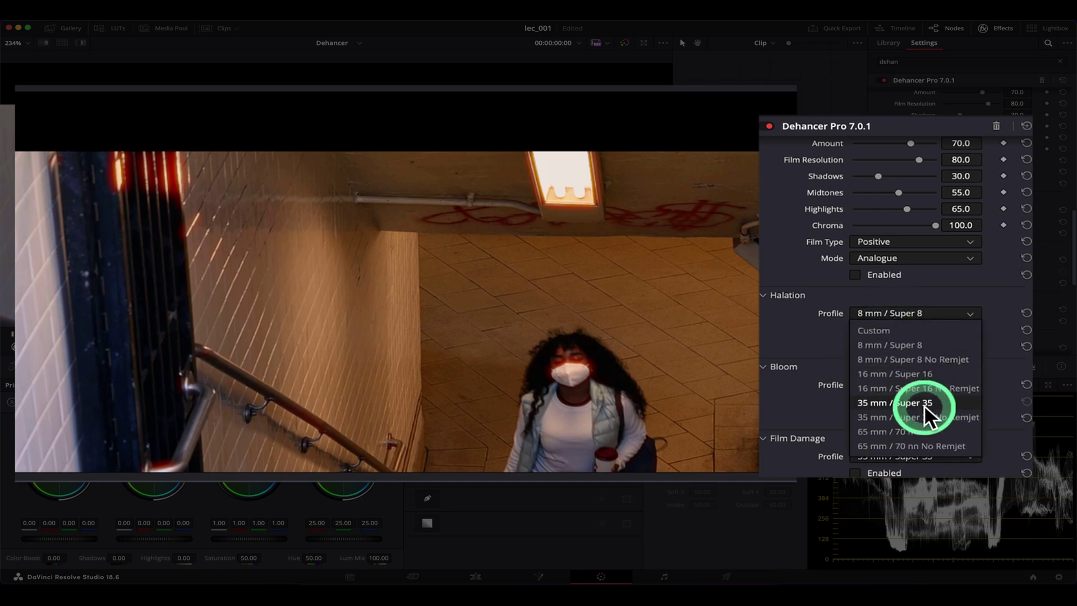
click(947, 446)
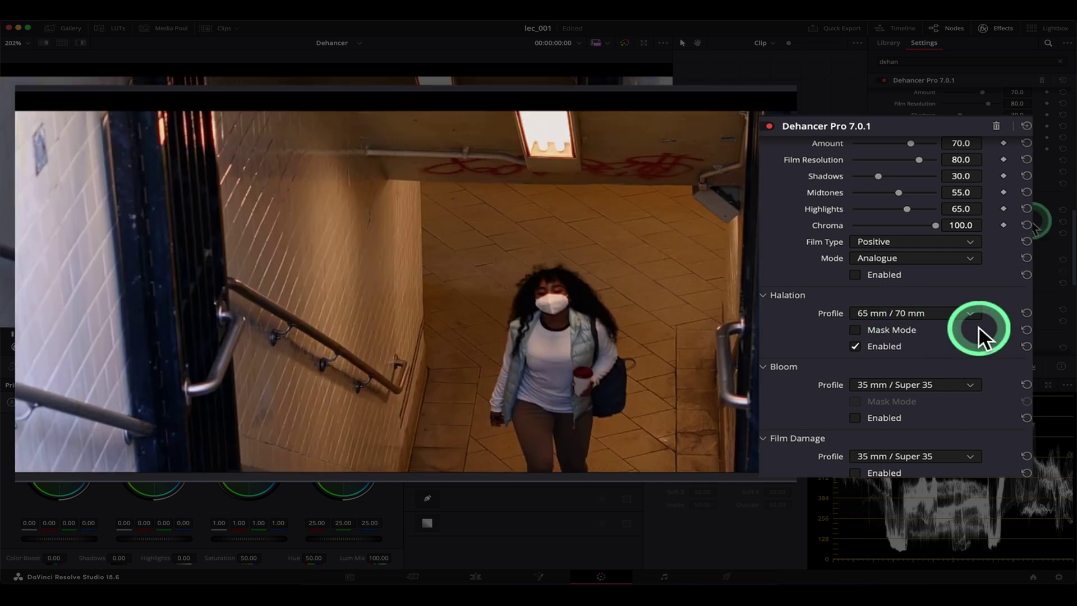
click(907, 313)
click(908, 344)
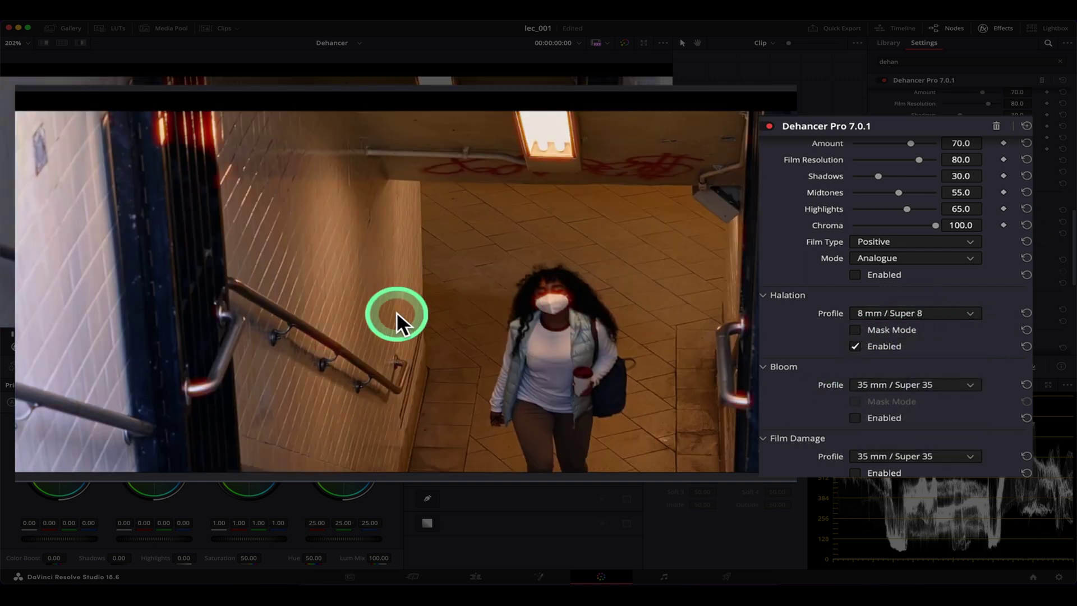
Examine the Halation glow around the metal handrails and the woman's white face mask.
scroll(364, 303, down, 1)
scroll(258, 281, down, 1)
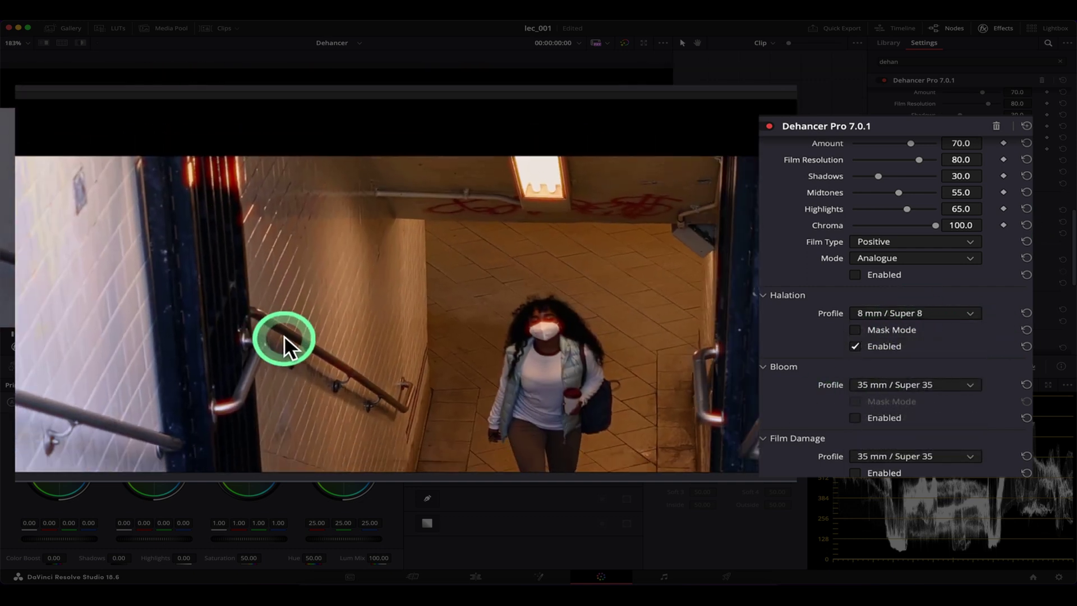
scroll(283, 335, up, 4)
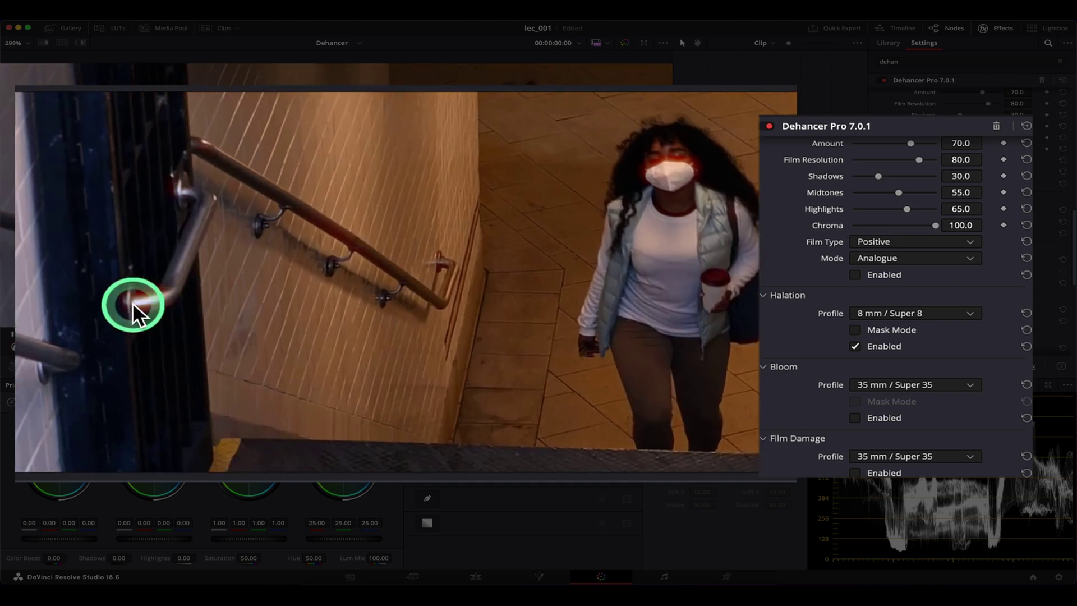
scroll(178, 302, right, 10)
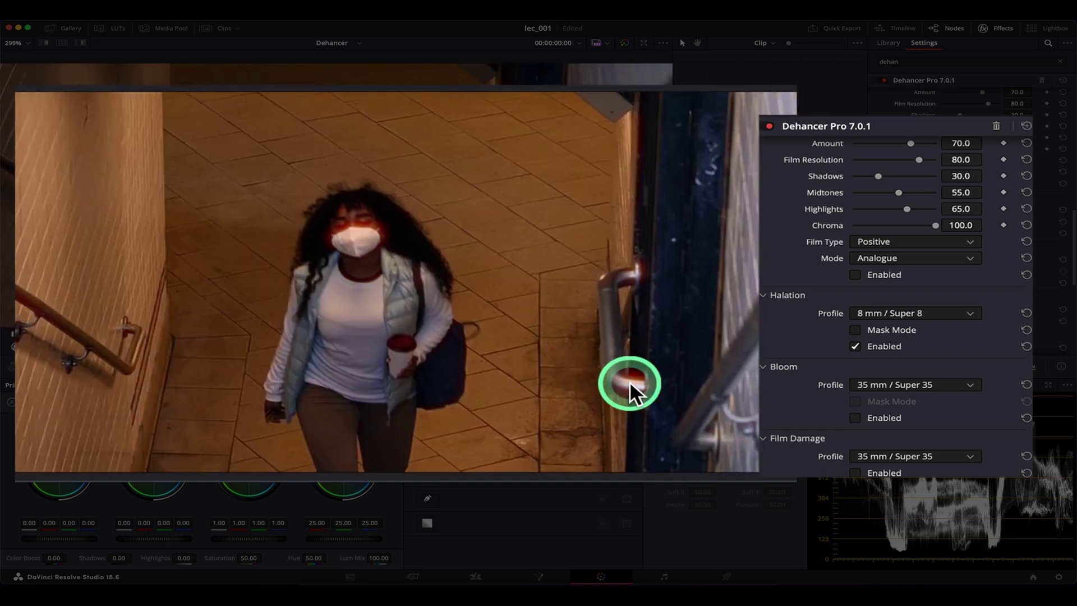
scroll(455, 285, down, 3)
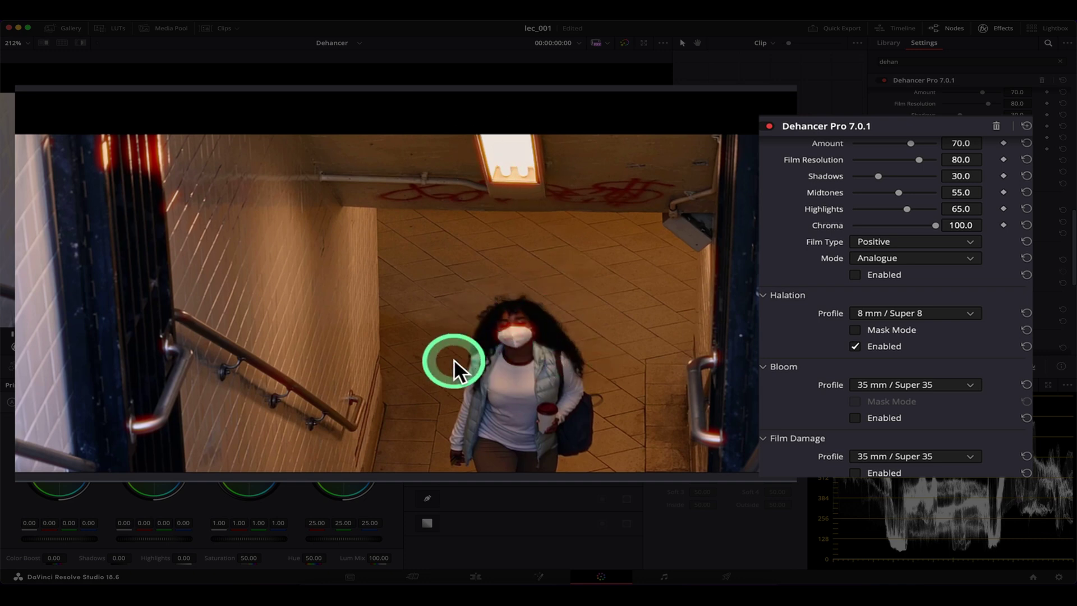
scroll(568, 357, down, 2)
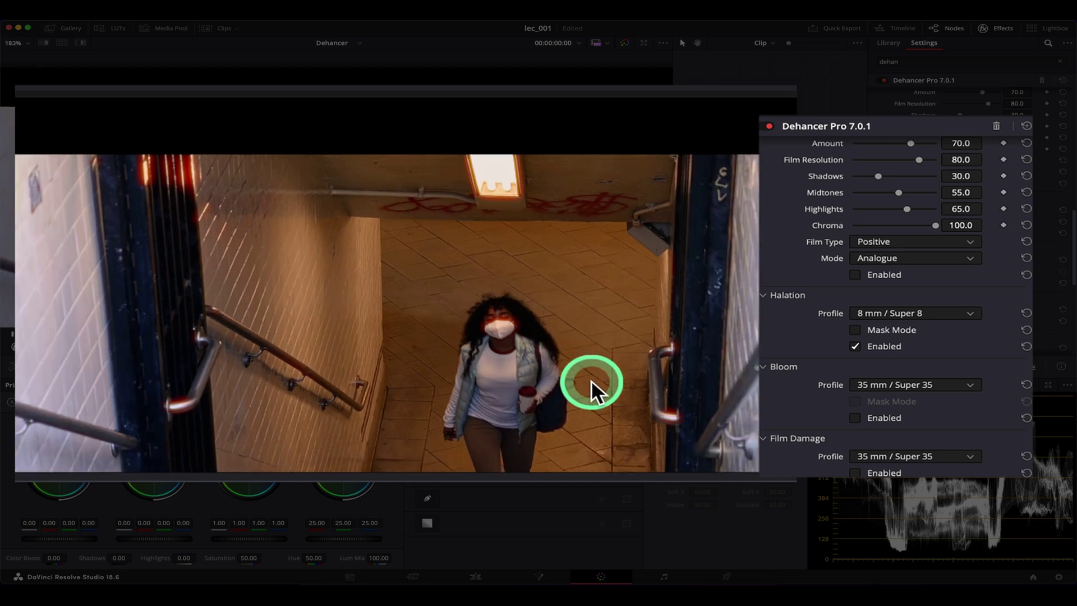
scroll(590, 322, down, 1)
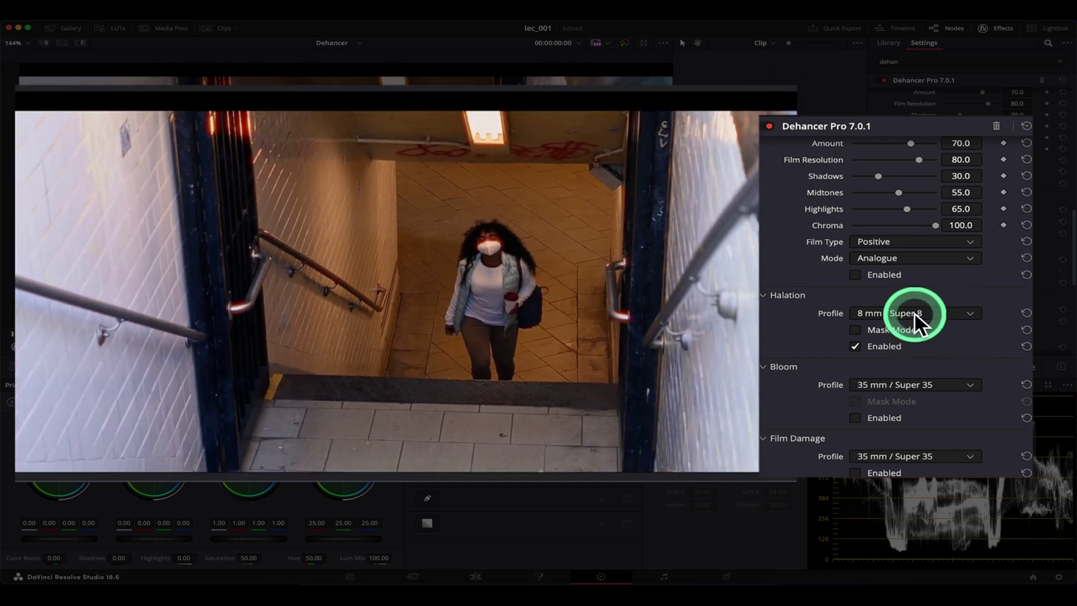
Switch the staircase shot's Halation profile to Custom and check the whole frame.
click(915, 312)
click(803, 336)
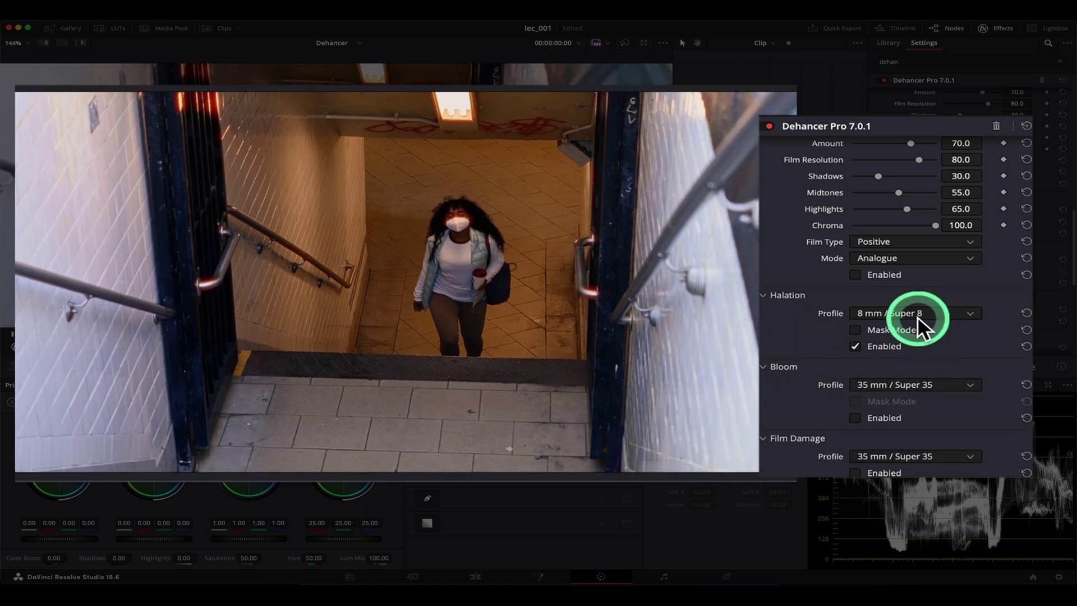
click(917, 315)
click(903, 330)
scroll(533, 283, down, 1)
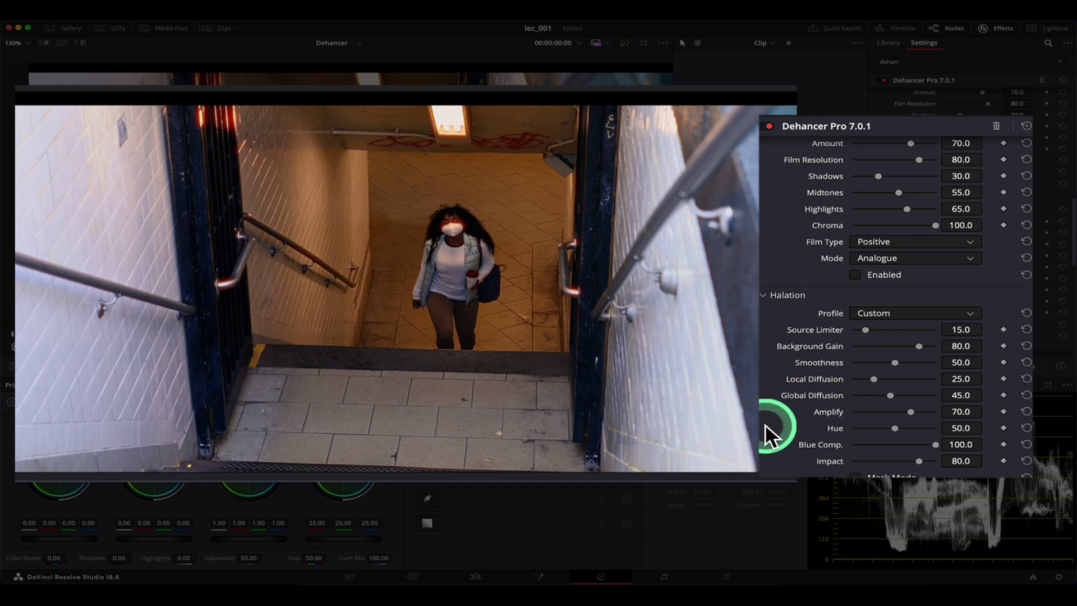
Switch the Halation profile to Custom on the color and grayscale test chart and set Local Diffusion to 81.7.
click(913, 348)
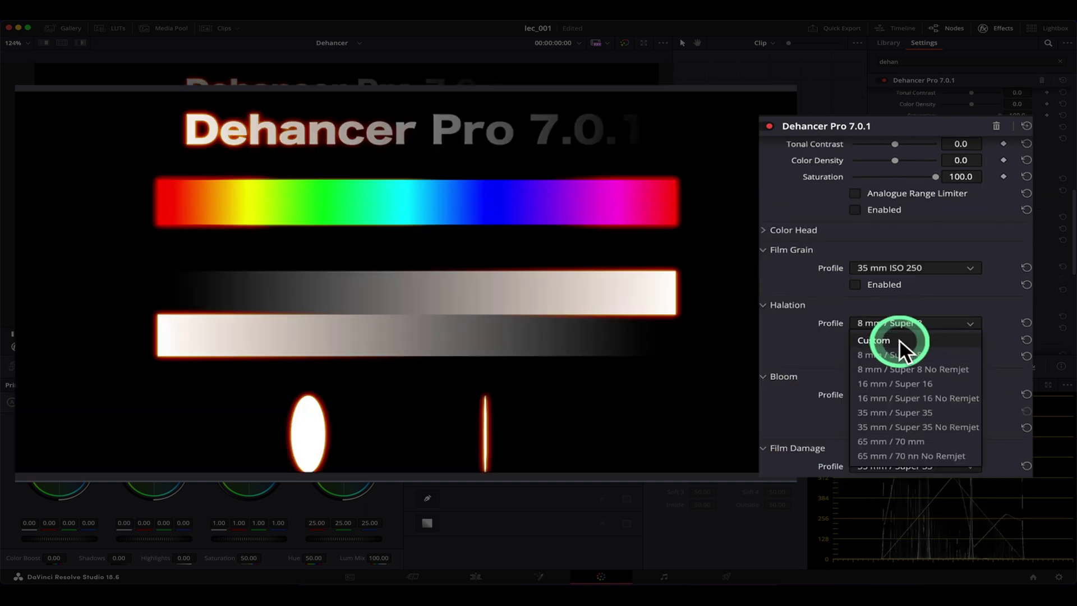
click(916, 393)
scroll(917, 387, down, 3)
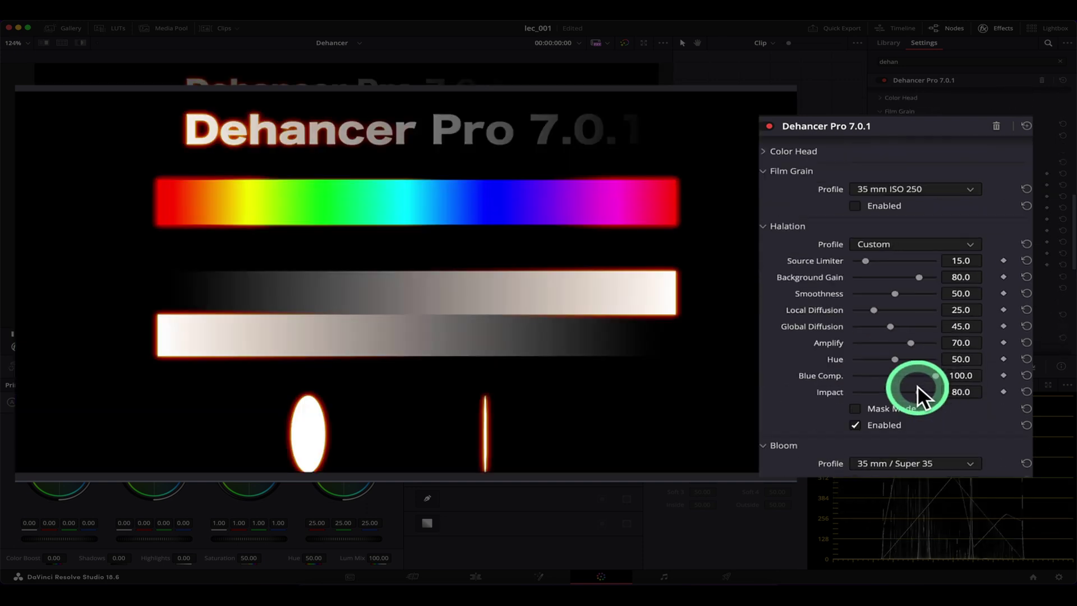
scroll(899, 342, up, 1)
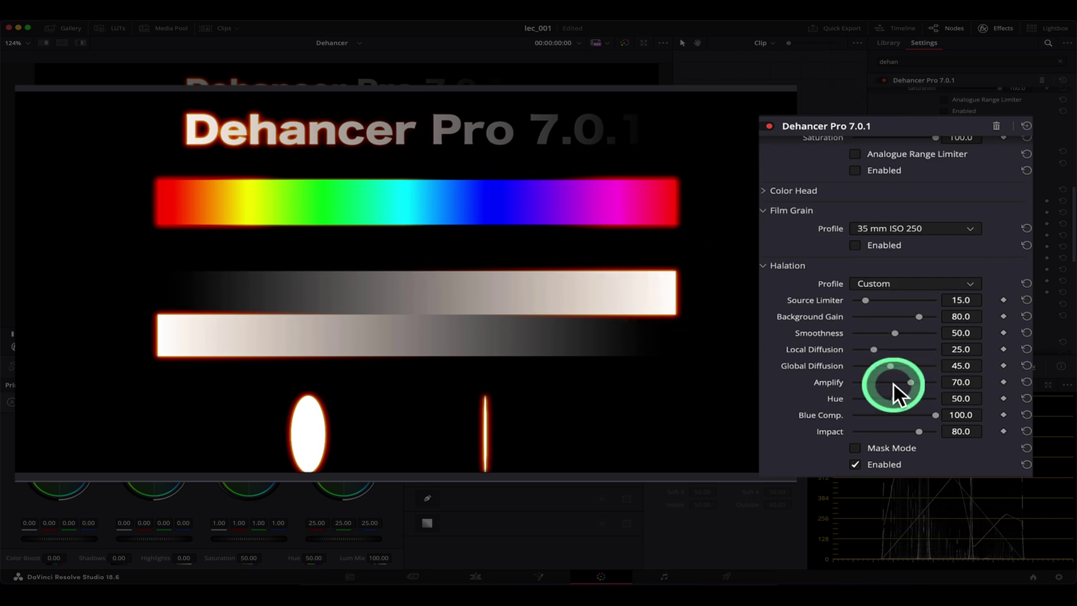
drag(874, 349, 919, 351)
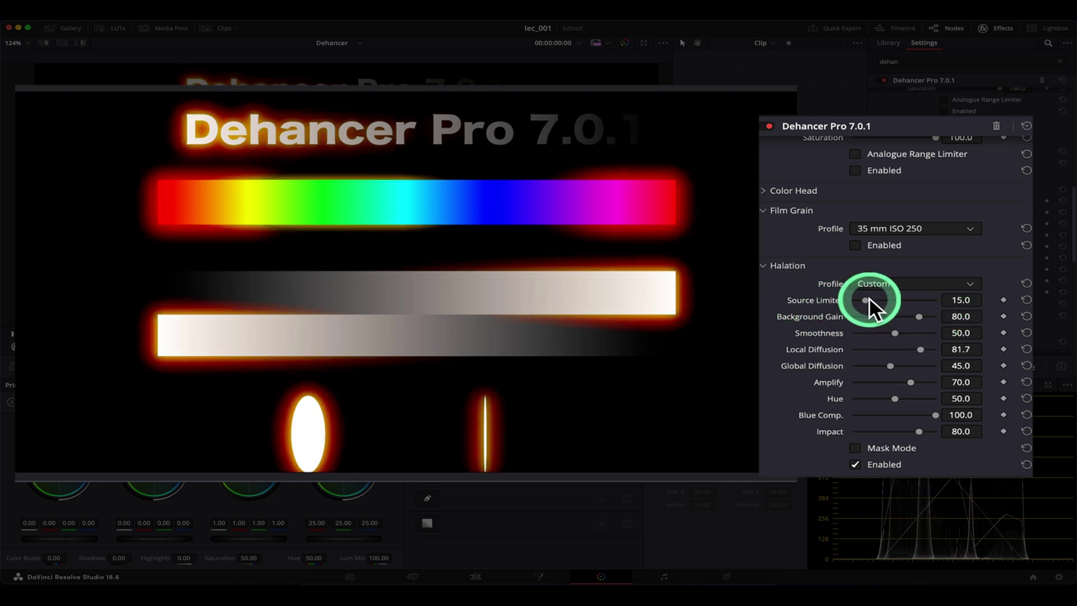
Set Halation's Background Gain to 100.0, and compare Source Limiter at 19.3 and 0.0, leaving it at 0.0.
mouse_move(867, 300)
mouse_down()
mouse_move(991, 303)
mouse_move(868, 300)
mouse_up()
click(668, 289)
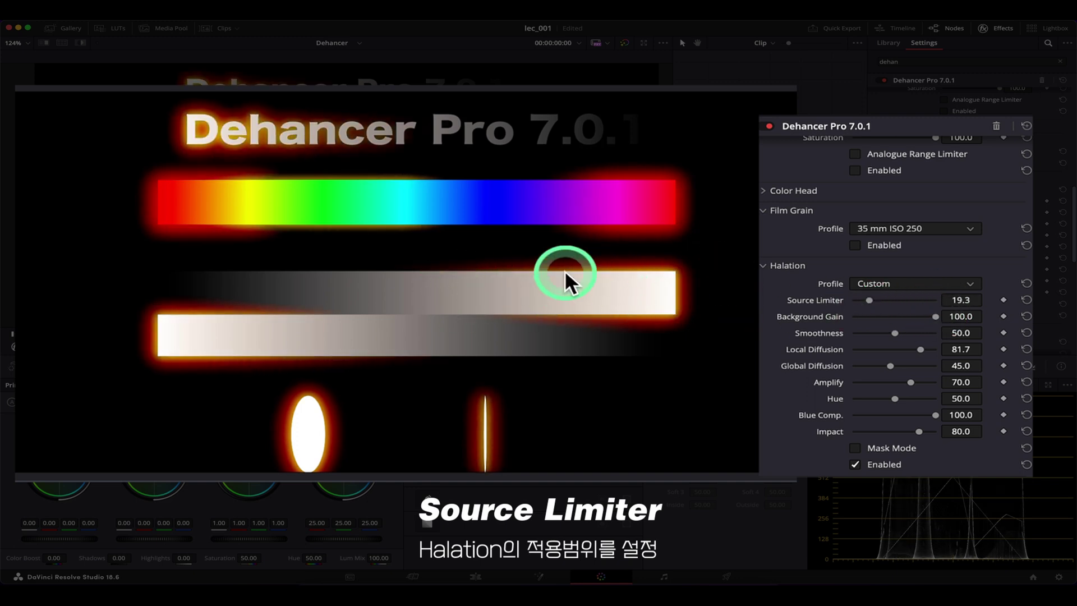
drag(872, 297, 792, 321)
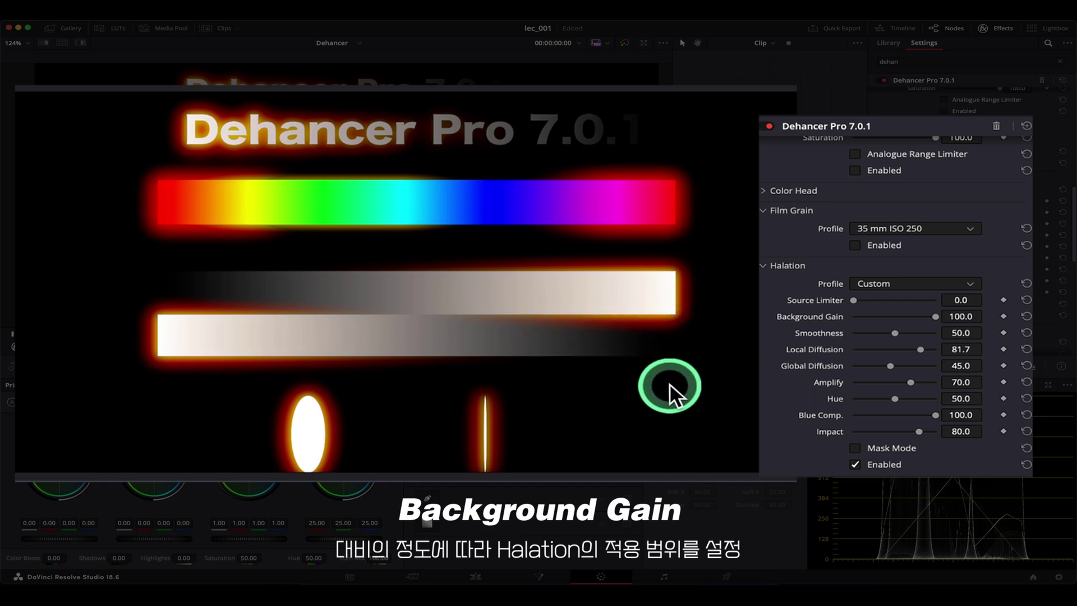
Compare Halation's Background Gain at 0.0 and 100.0 on the magnified grayscale bars, leaving it at 100.0.
scroll(729, 345, up, 3)
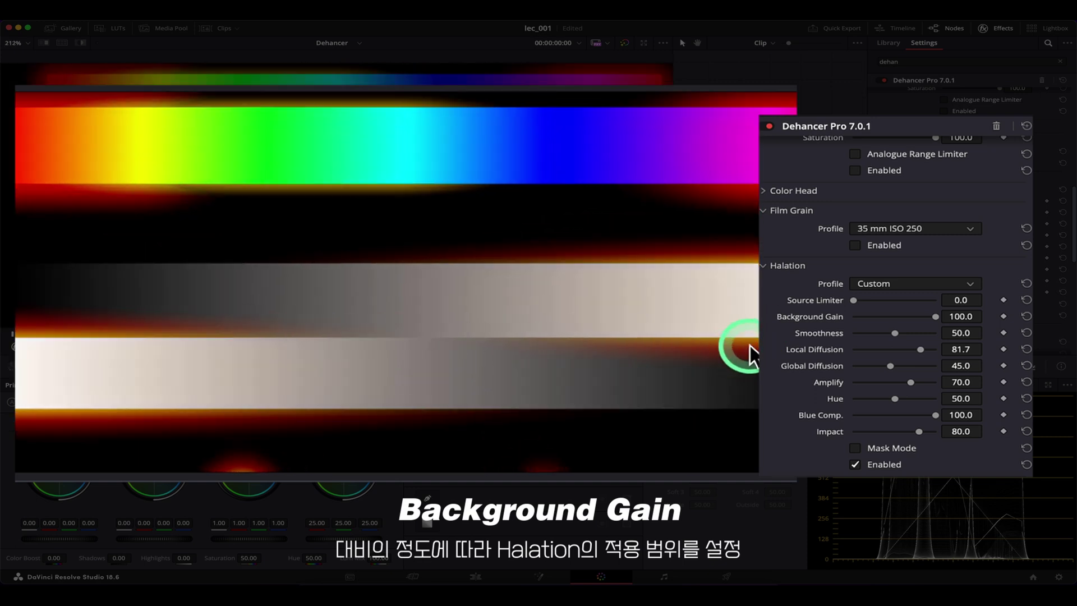
scroll(751, 353, up, 1)
drag(934, 316, 826, 315)
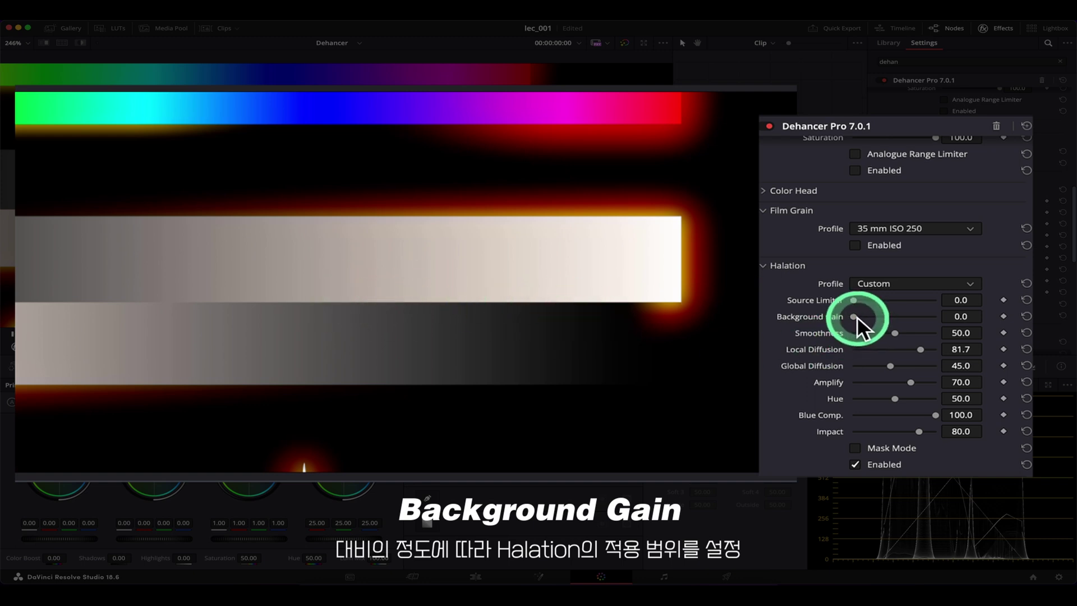
drag(857, 316, 941, 317)
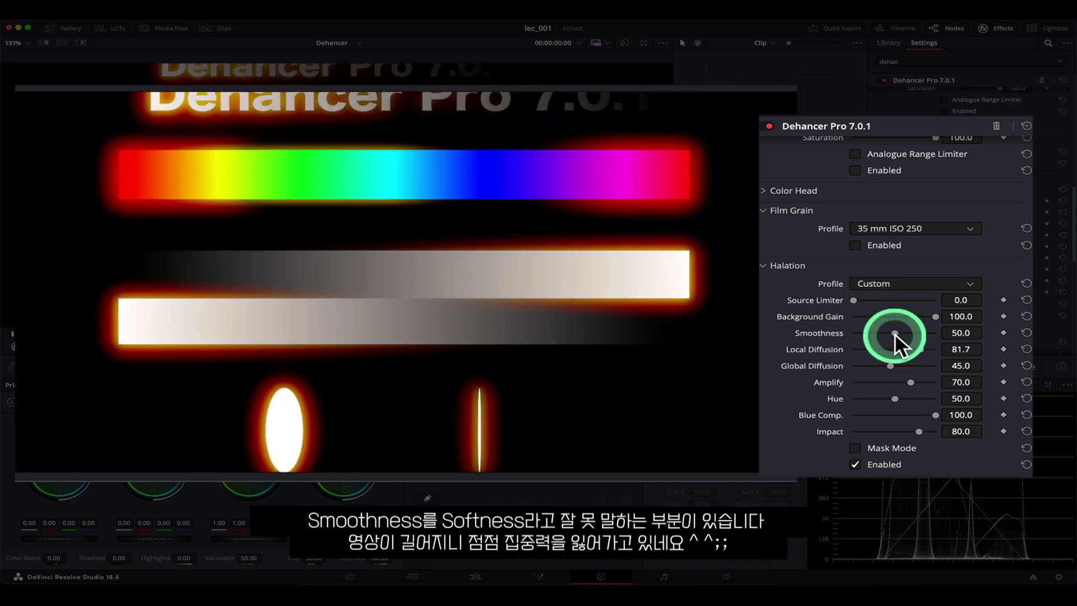
Compare Halation's Smoothness at 0.0 and 100.0 on the test chart, and set it to 50.0.
drag(898, 337, 806, 335)
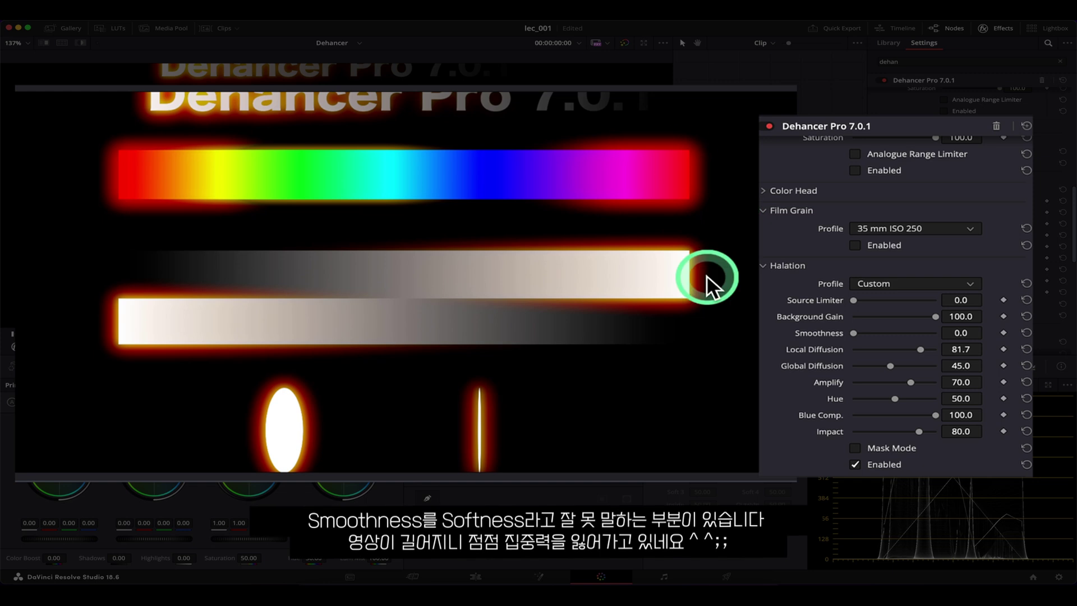
drag(853, 333, 977, 334)
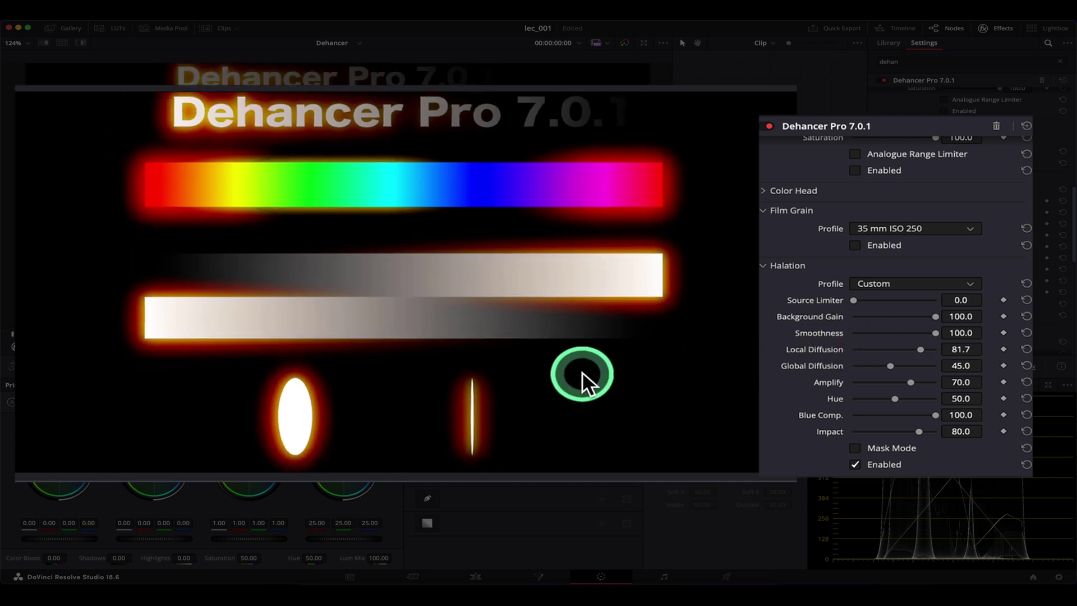
scroll(581, 371, up, 3)
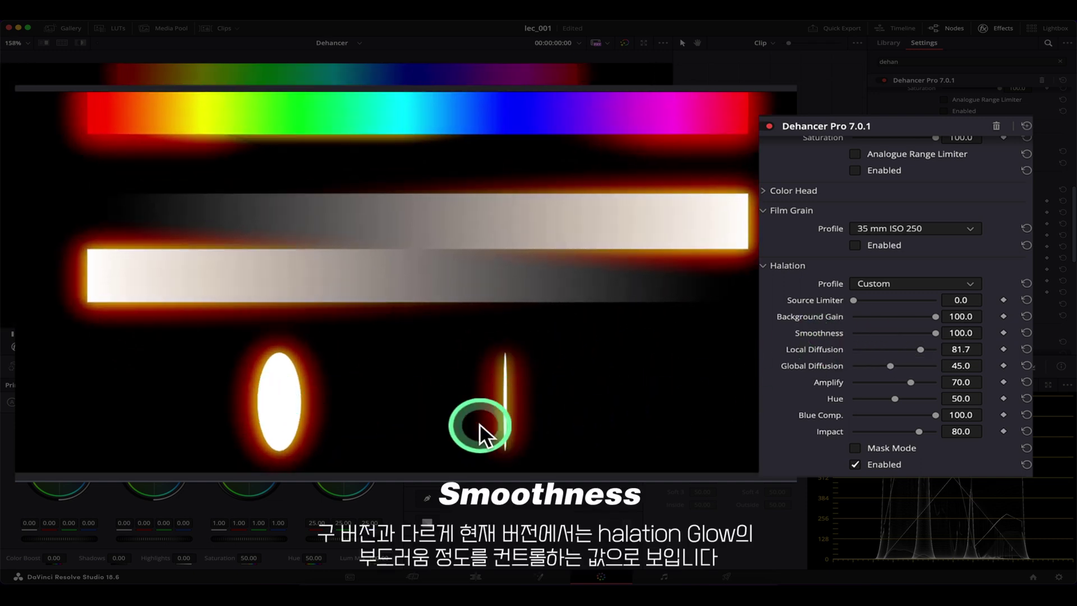
drag(932, 333, 851, 332)
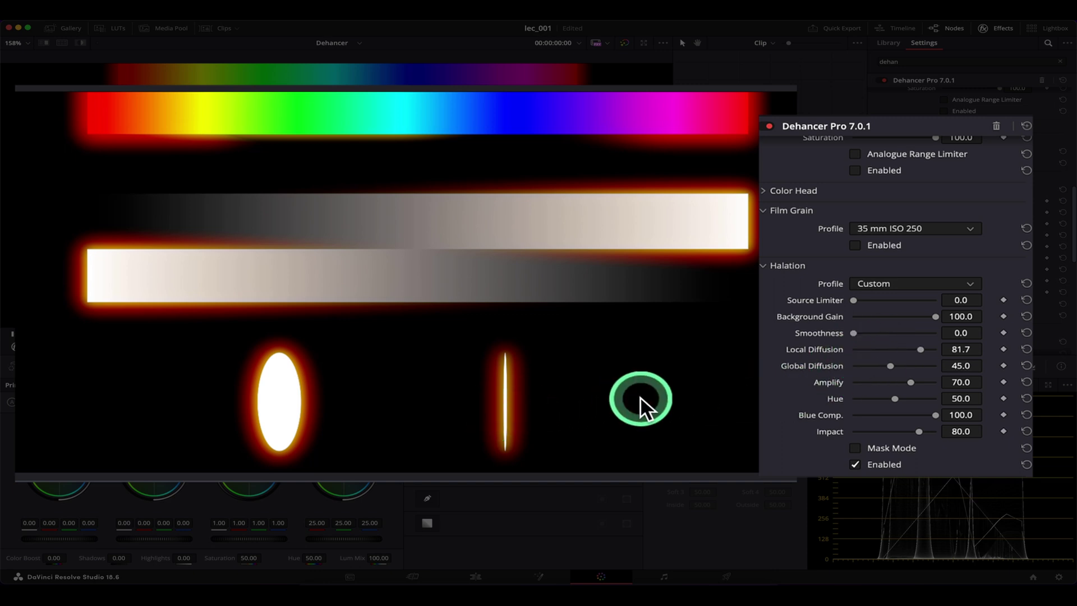
drag(850, 332, 894, 338)
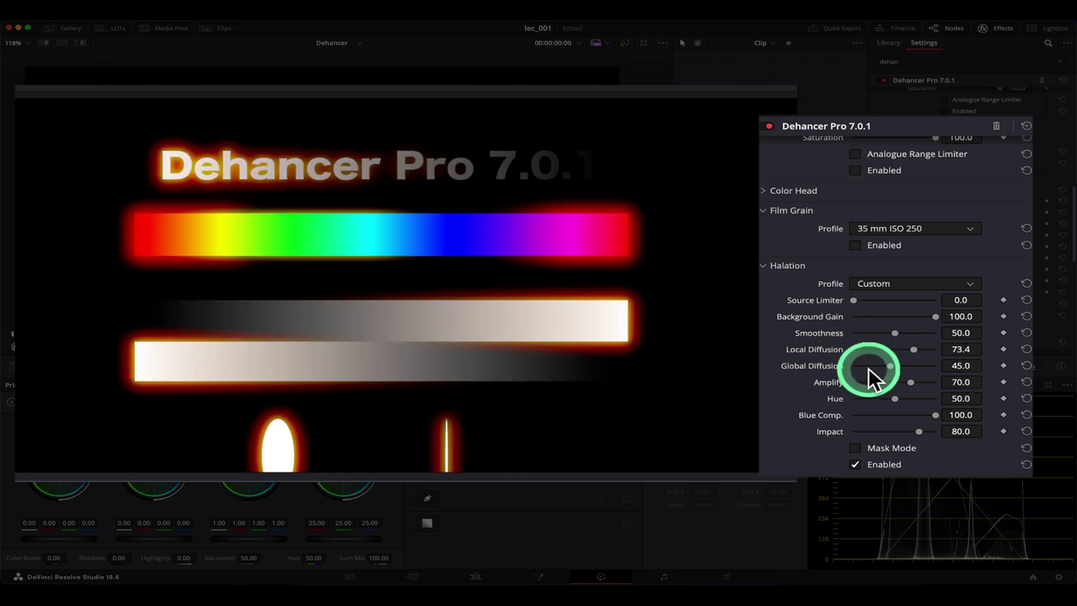
Set Halation's Local Diffusion to 73.4, and compare Global Diffusion at 100.0 and 0.0 on the test chart.
drag(890, 365, 802, 366)
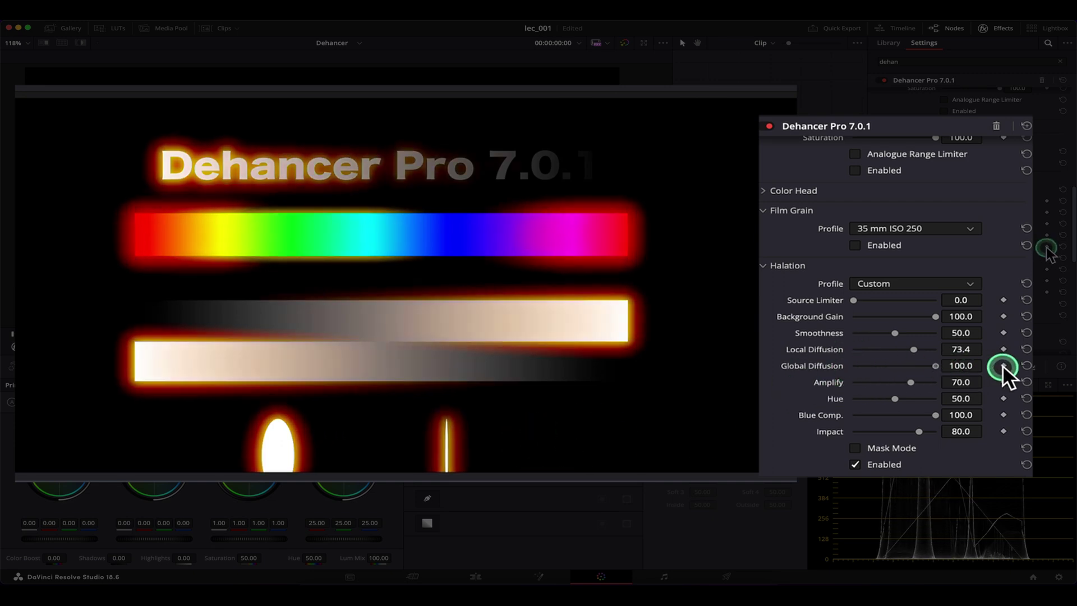
scroll(589, 365, up, 2)
scroll(620, 365, up, 1)
scroll(594, 282, up, 2)
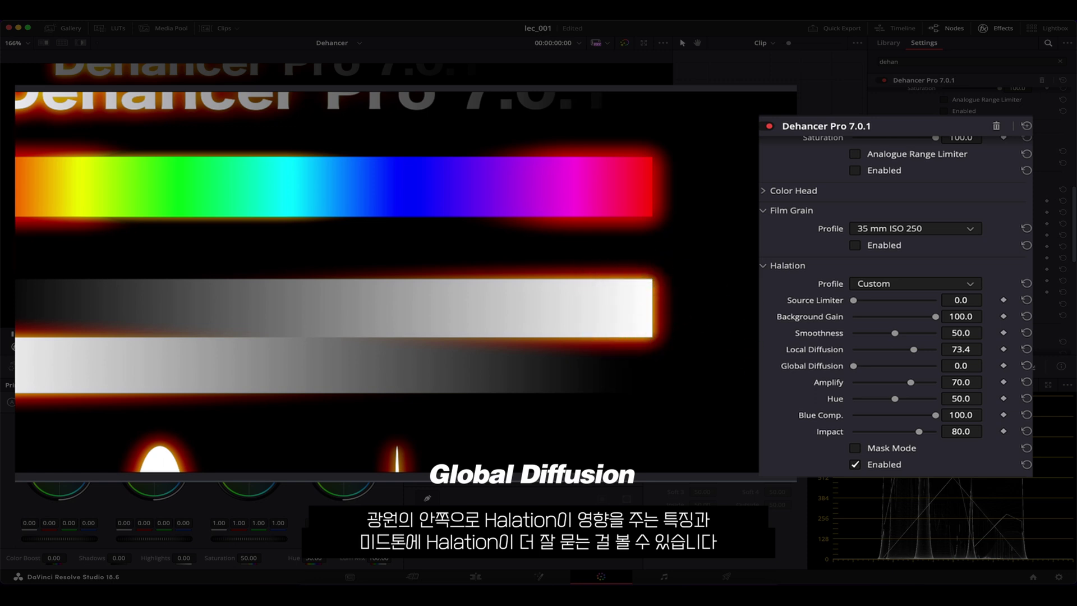
Set Halation's Global Diffusion to 100.0, and compare Amplify at 100.0 and 0.0 on the test chart, returning it to 70.0.
drag(863, 365, 972, 365)
click(742, 337)
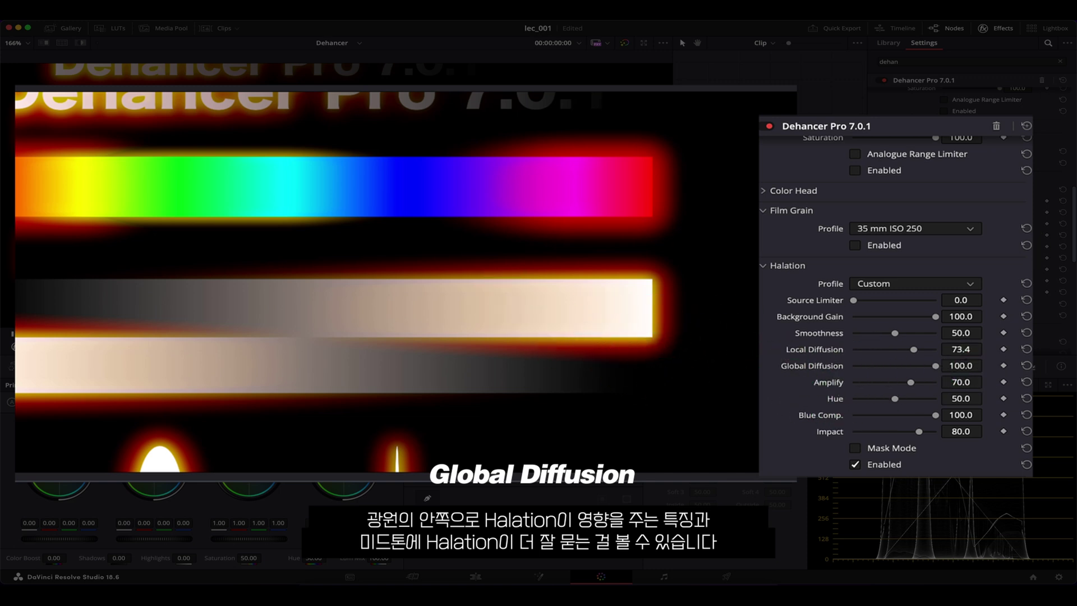
scroll(387, 280, down, 1)
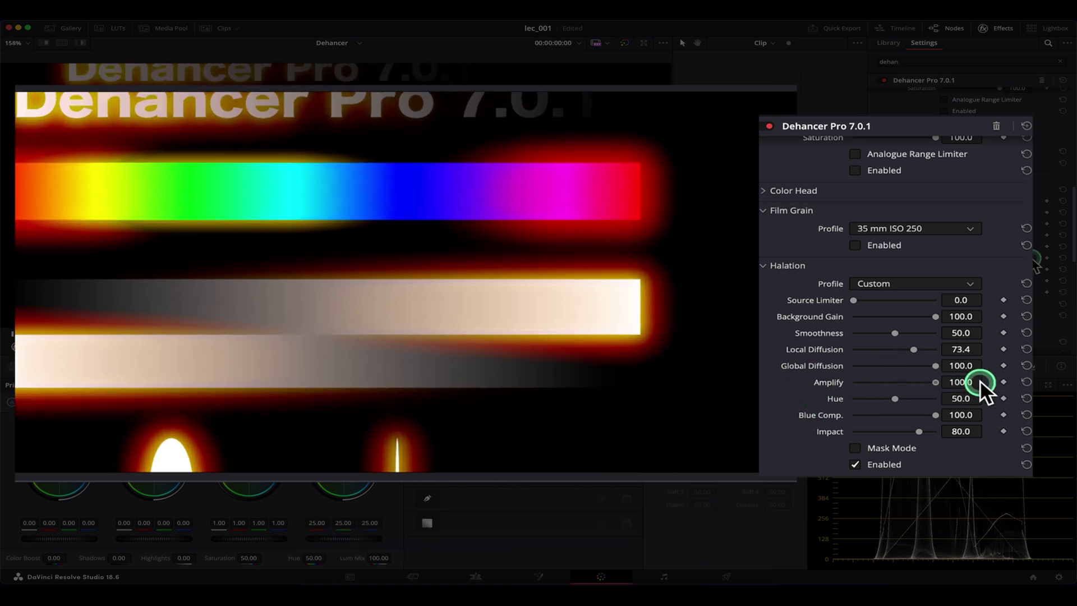
drag(981, 383, 776, 390)
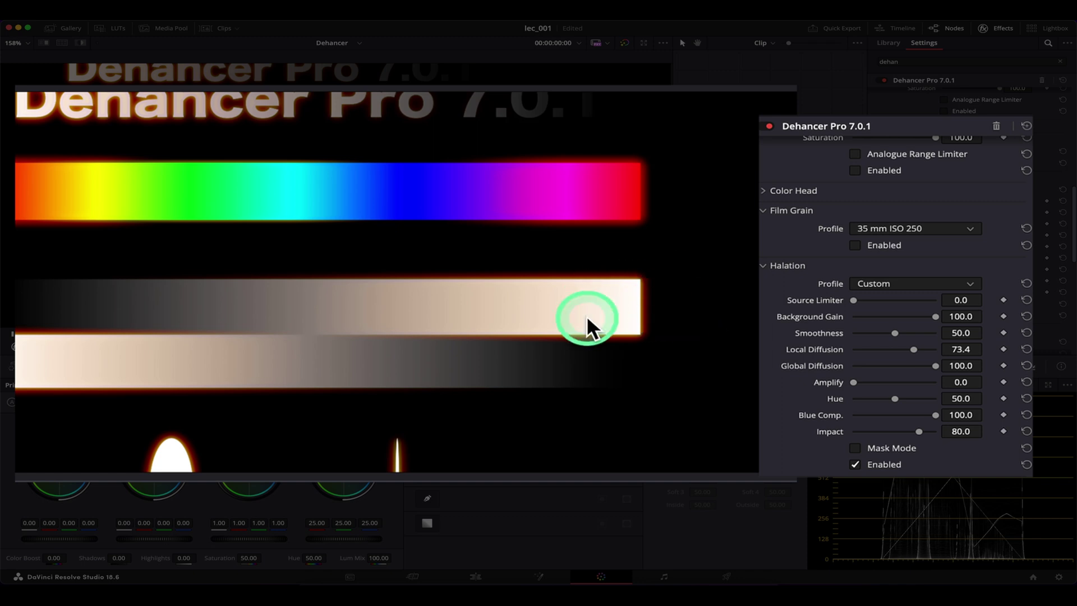
scroll(641, 312, up, 5)
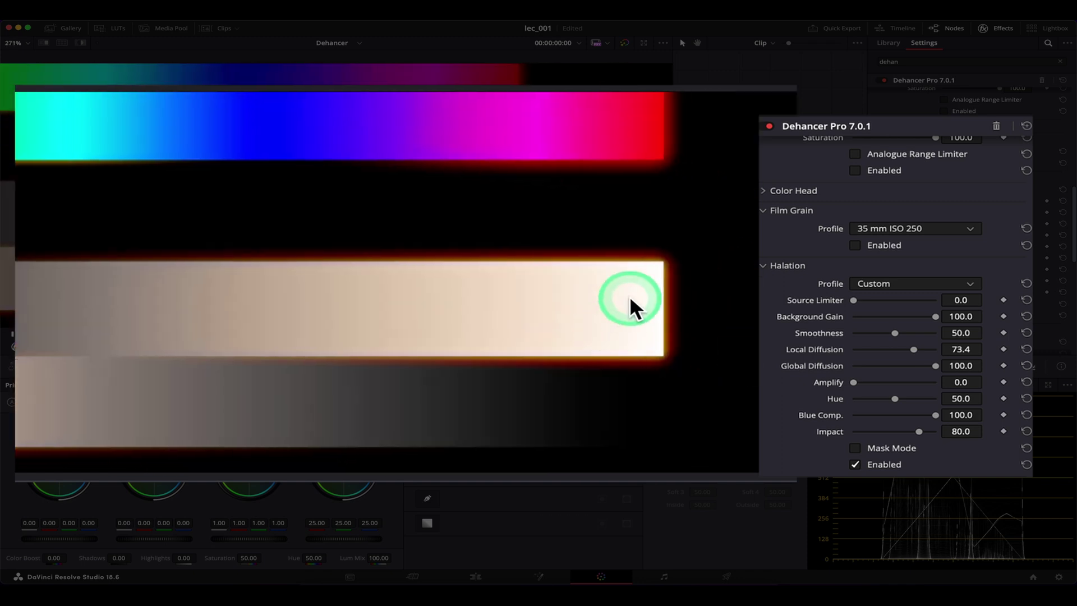
scroll(637, 328, up, 2)
scroll(657, 337, down, 5)
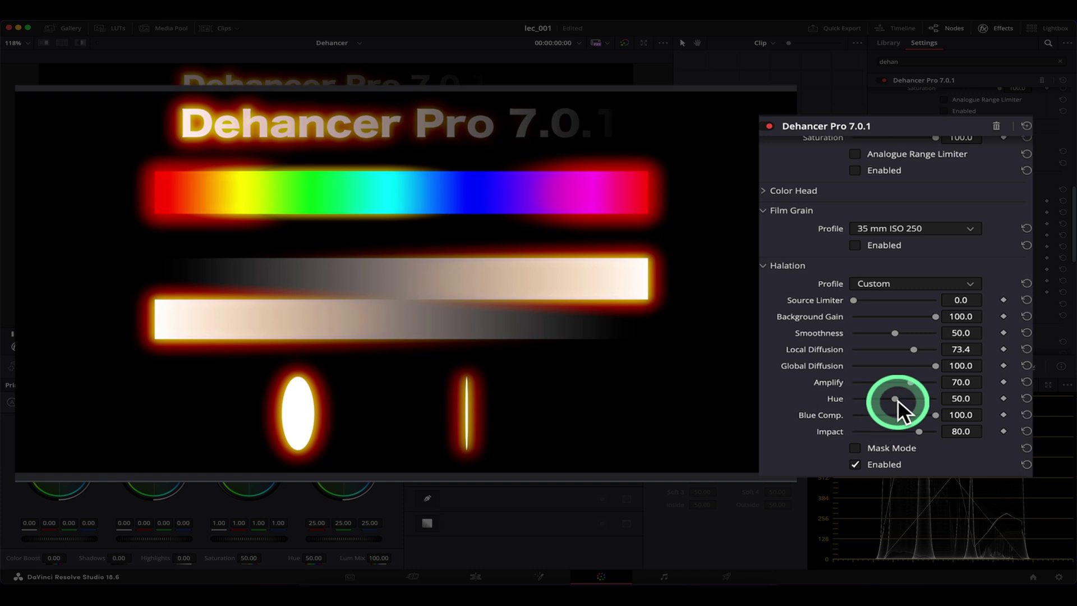
Compare Halation's Hue at 0.0, 52.3 and 100.0 on the magnified edge of the grayscale bar, leaving it at 100.0.
mouse_move(897, 400)
mouse_down()
mouse_move(844, 398)
mouse_move(966, 405)
mouse_move(894, 405)
mouse_up()
scroll(746, 359, up, 10)
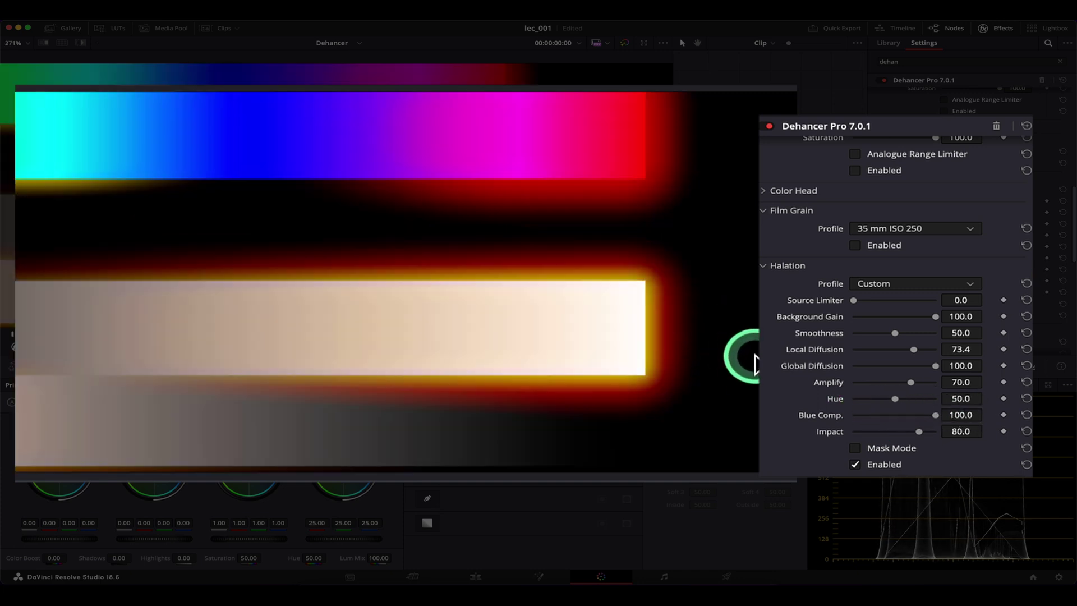
scroll(621, 267, up, 4)
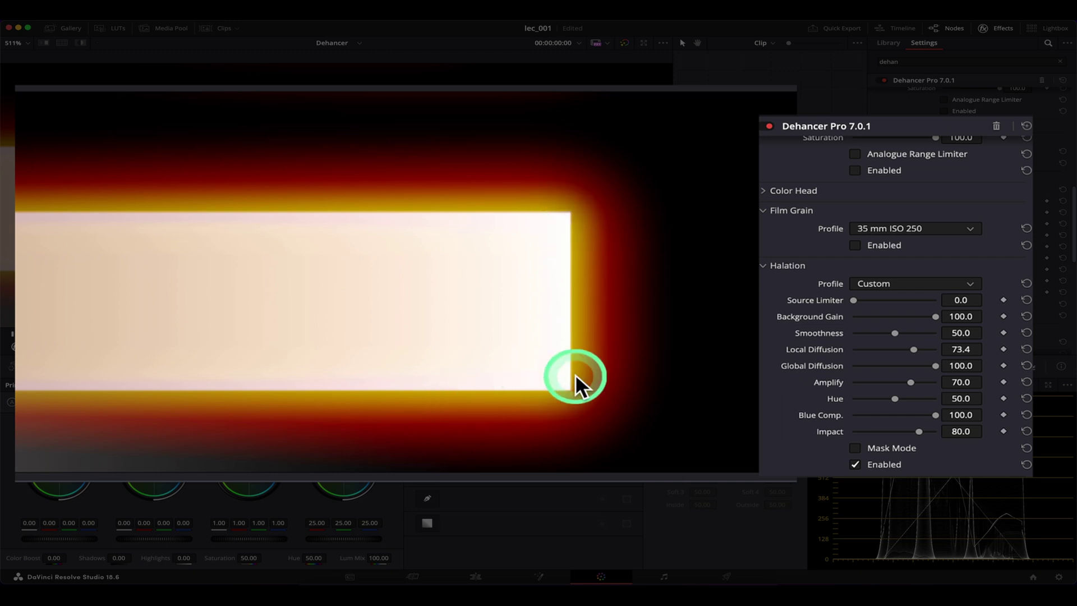
drag(899, 396, 584, 351)
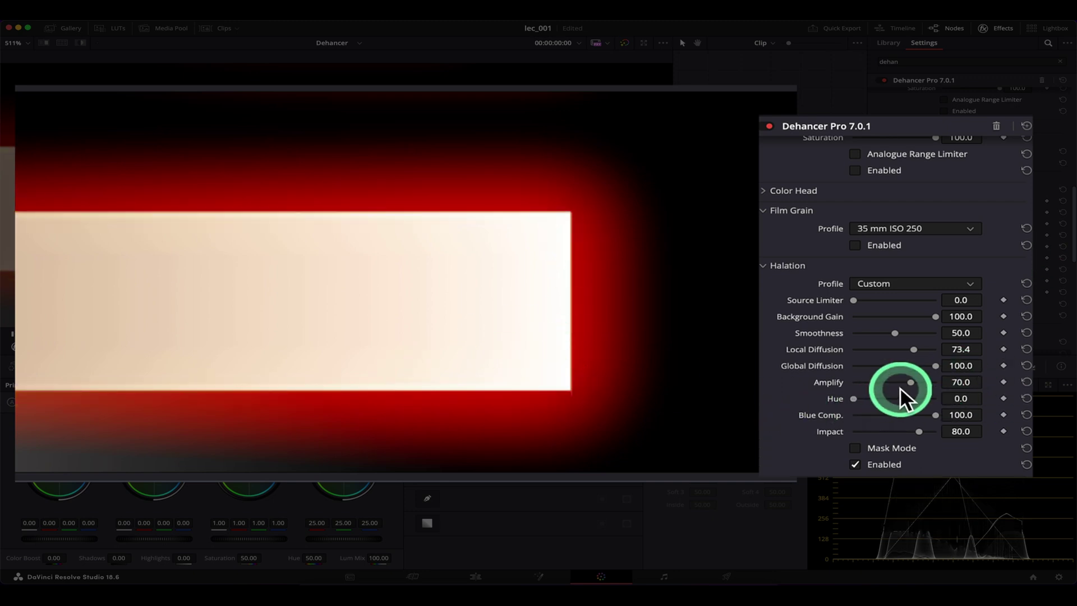
drag(857, 395, 896, 399)
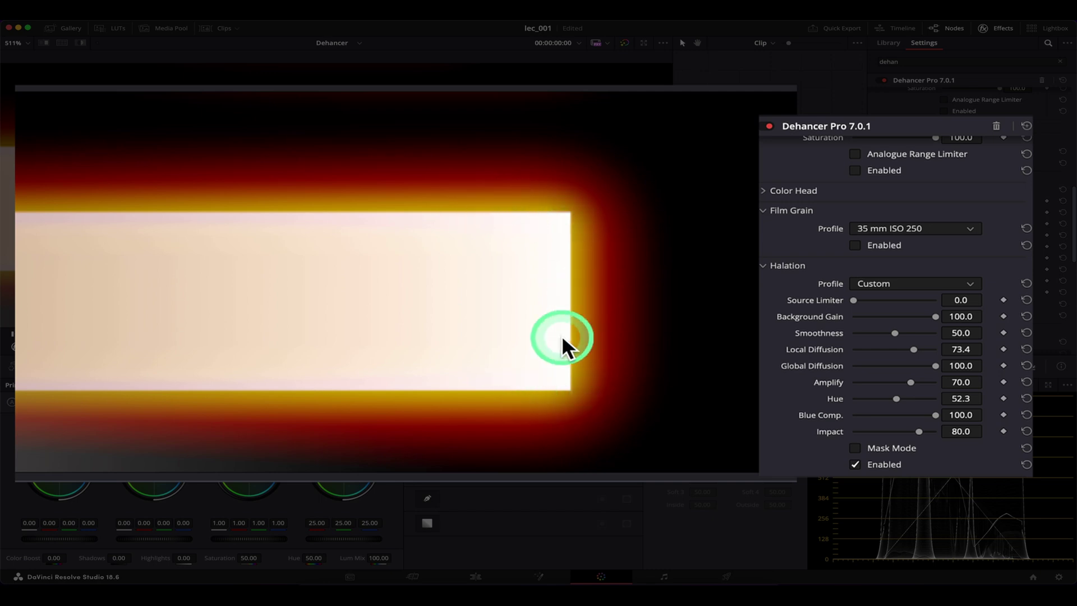
drag(896, 398, 966, 400)
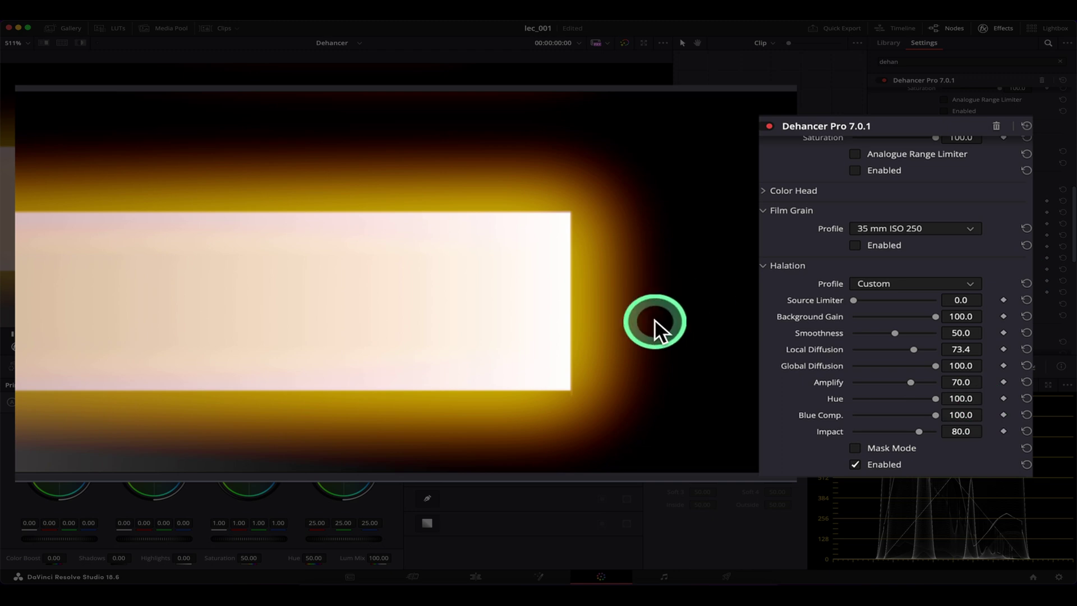
scroll(654, 318, down, 3)
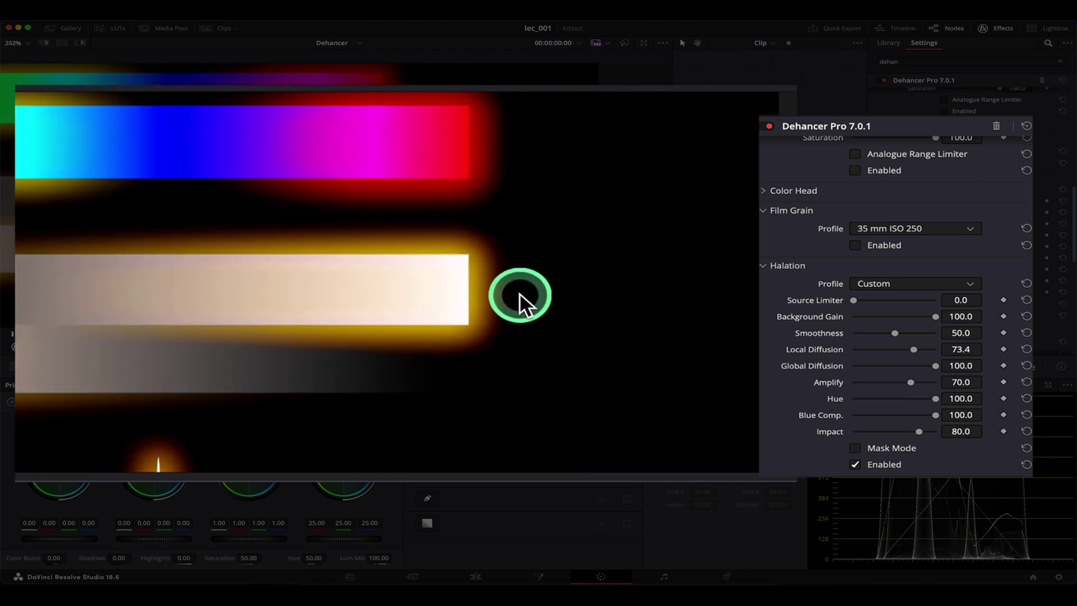
scroll(512, 275, down, 1)
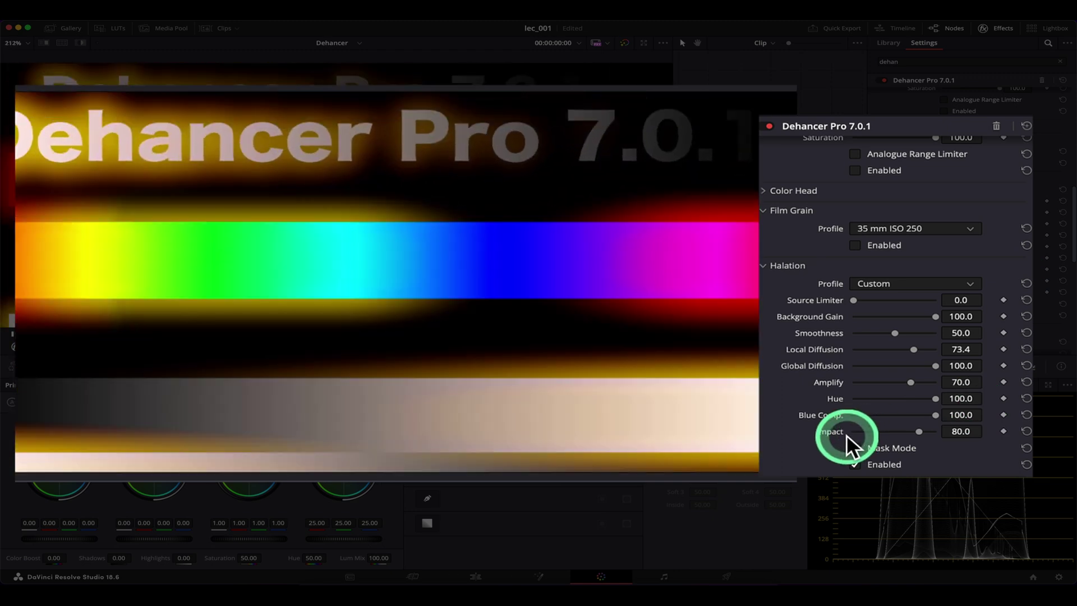
Compare Halation's Impact at 0.0 and 100.0, leaving it at 100.0, and turn on Mask Mode.
scroll(591, 278, down, 1)
scroll(593, 280, down, 1)
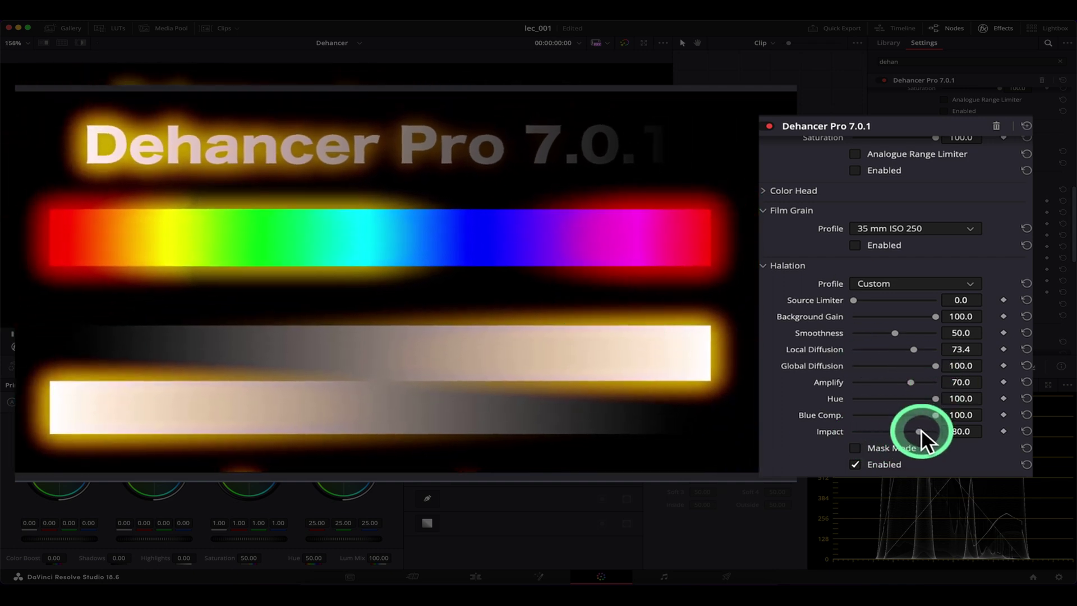
drag(921, 430, 765, 431)
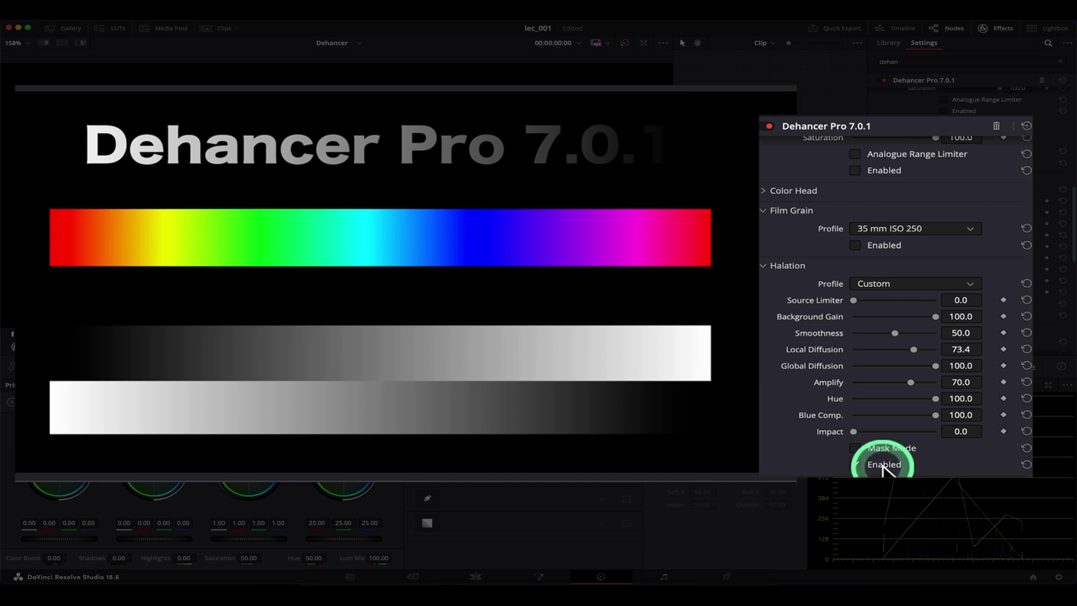
drag(854, 432, 935, 432)
click(894, 447)
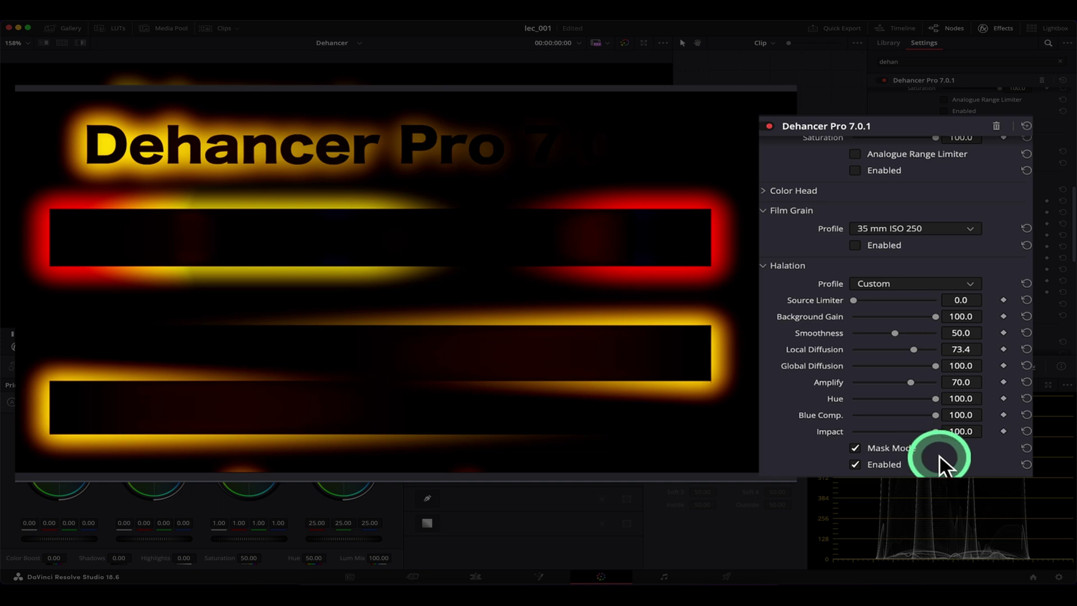
Compare Halation's Global Diffusion at 100.0 and 0.0 on the magnified mask of the bars, leaving it at 0.0.
click(658, 344)
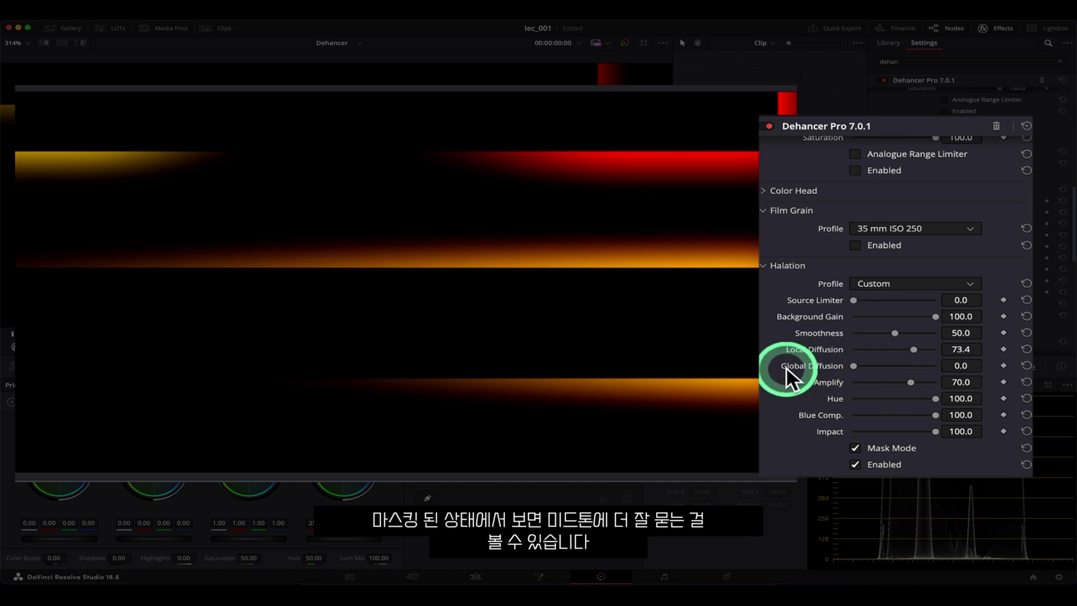
drag(853, 365, 988, 365)
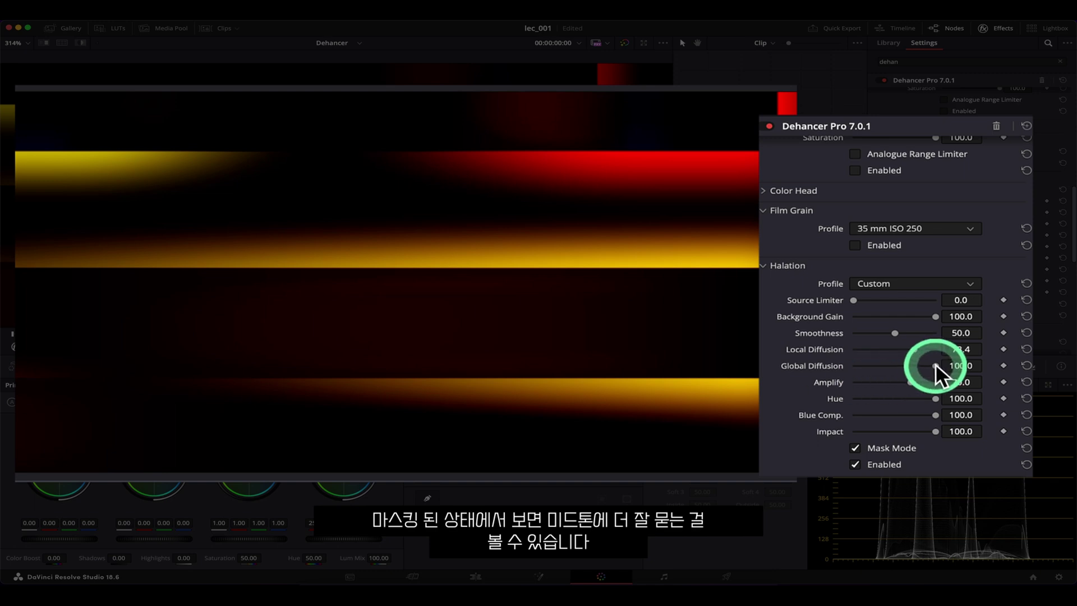
drag(934, 363, 764, 376)
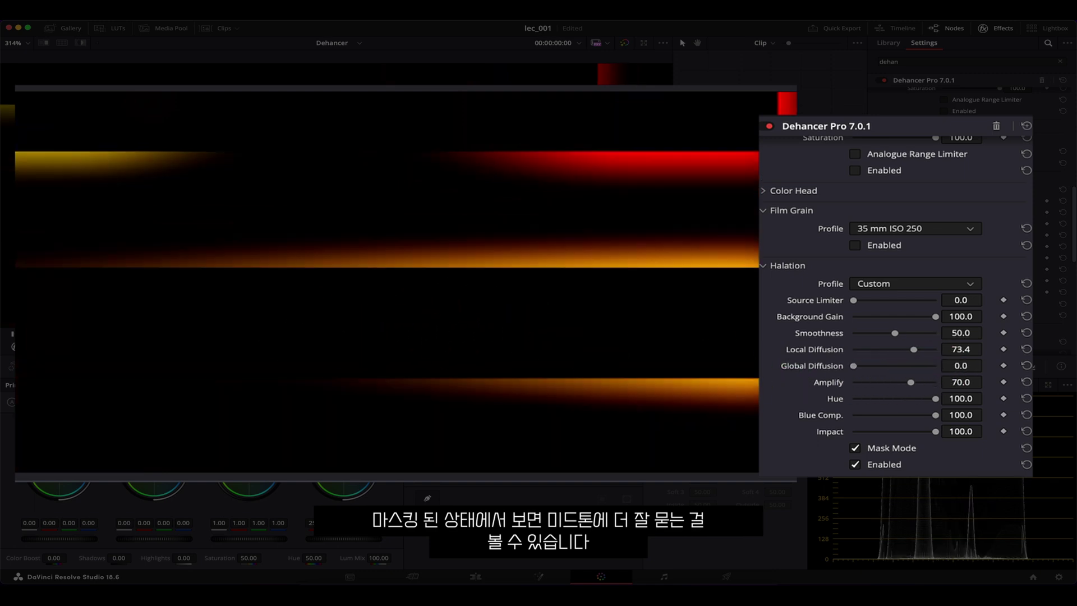
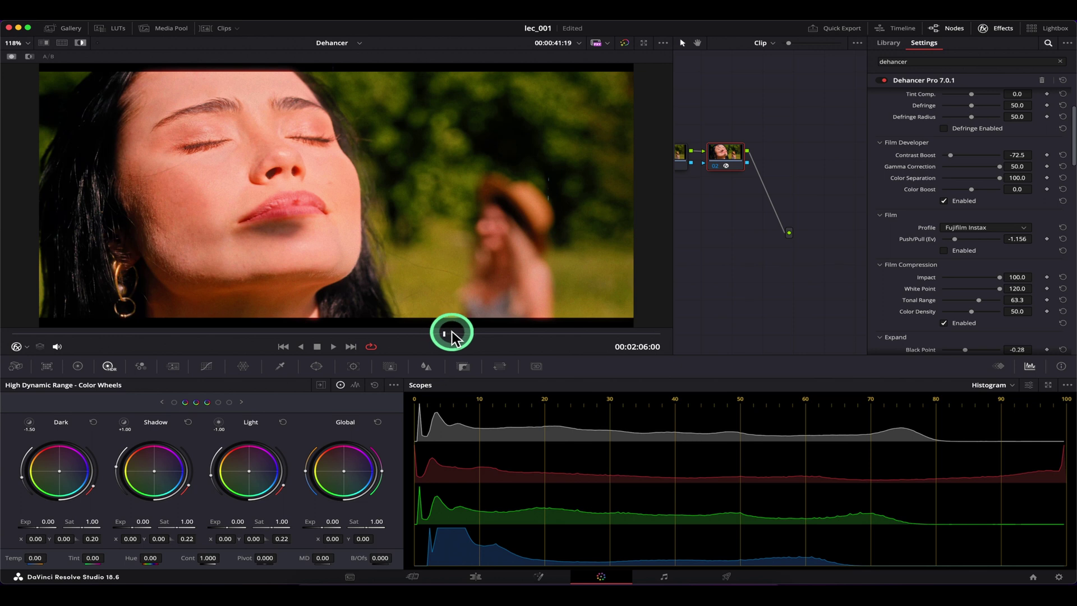
Look through the Bloom, Film Damage, Film Breath, Gate Weave and Vignette settings applied to the portrait clip.
mouse_move(443, 338)
mouse_down()
mouse_move(430, 337)
mouse_move(443, 339)
mouse_up()
scroll(1000, 243, down, 15)
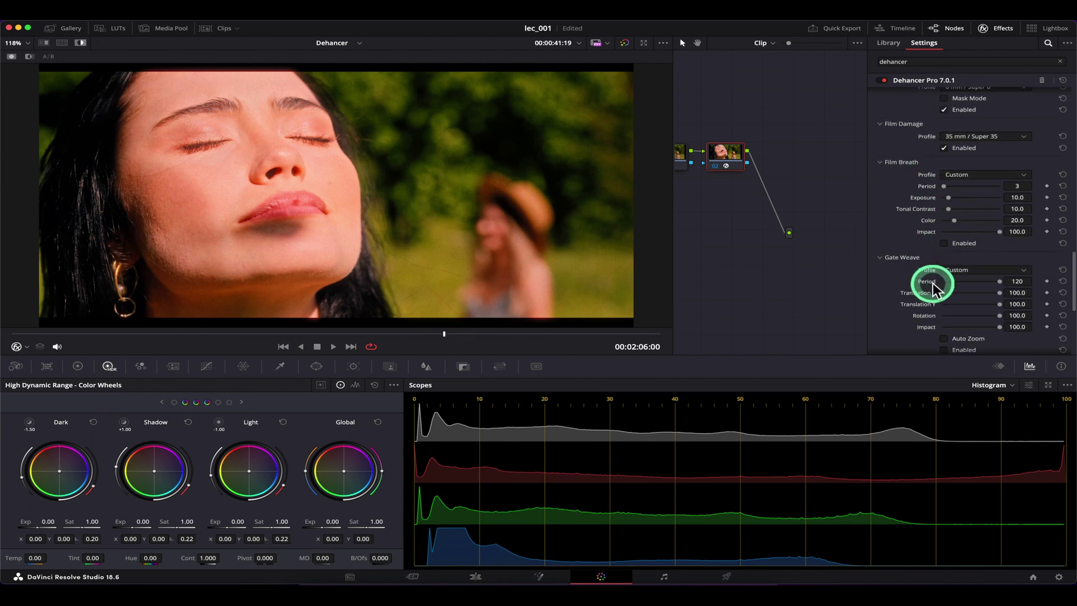
scroll(949, 236, up, 3)
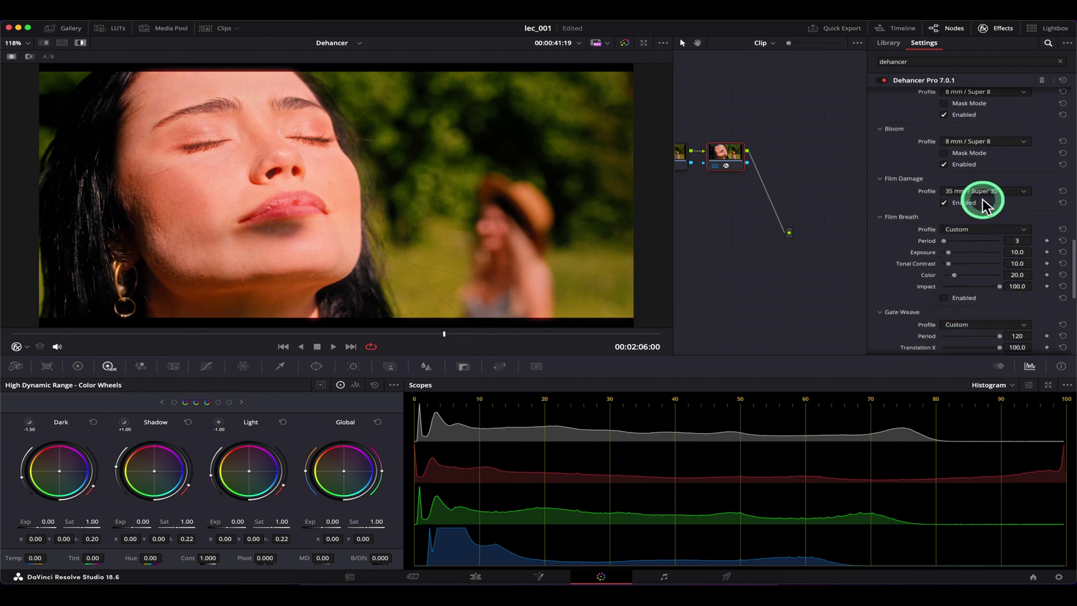
scroll(992, 226, down, 4)
scroll(992, 226, down, 3)
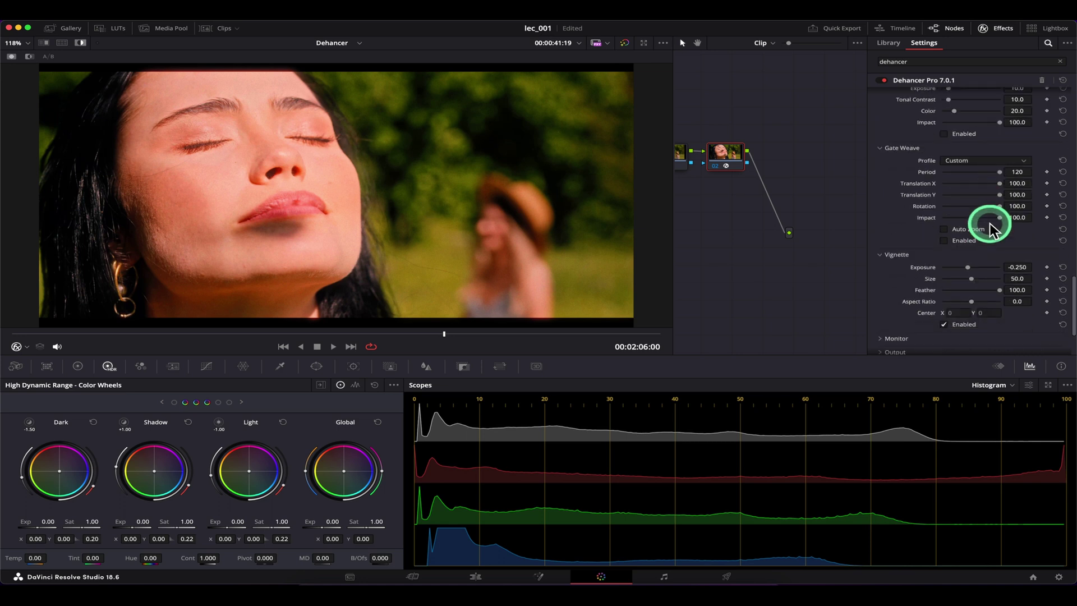
scroll(992, 227, up, 6)
scroll(991, 229, down, 3)
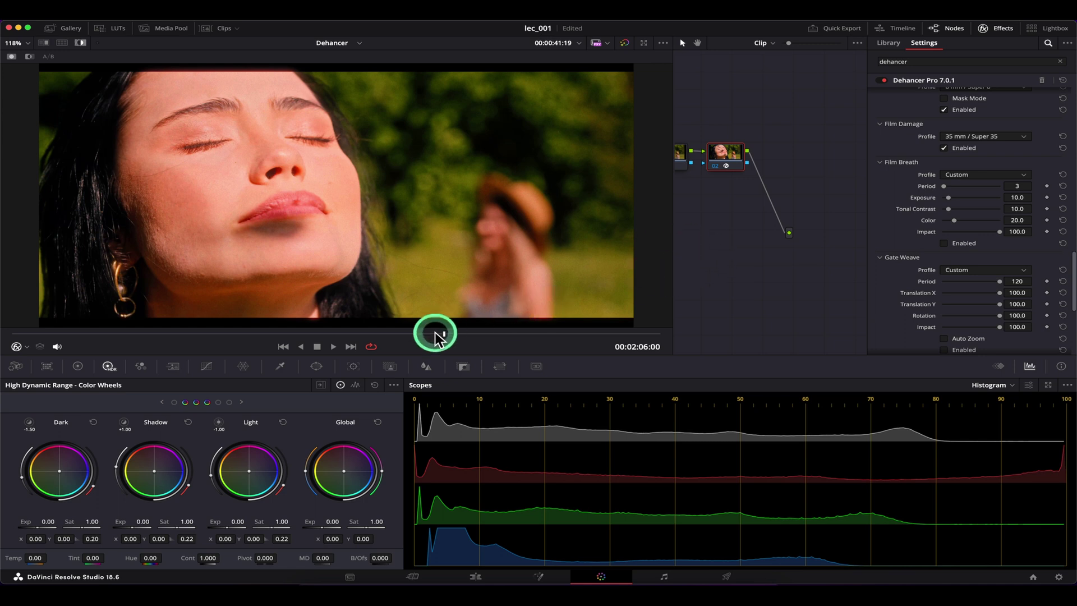
Scrub through the portrait clip to preview the film look, stopping at 00:00:40:05.
mouse_move(432, 332)
mouse_down()
mouse_move(455, 334)
mouse_move(421, 334)
mouse_move(452, 329)
mouse_move(432, 333)
mouse_up()
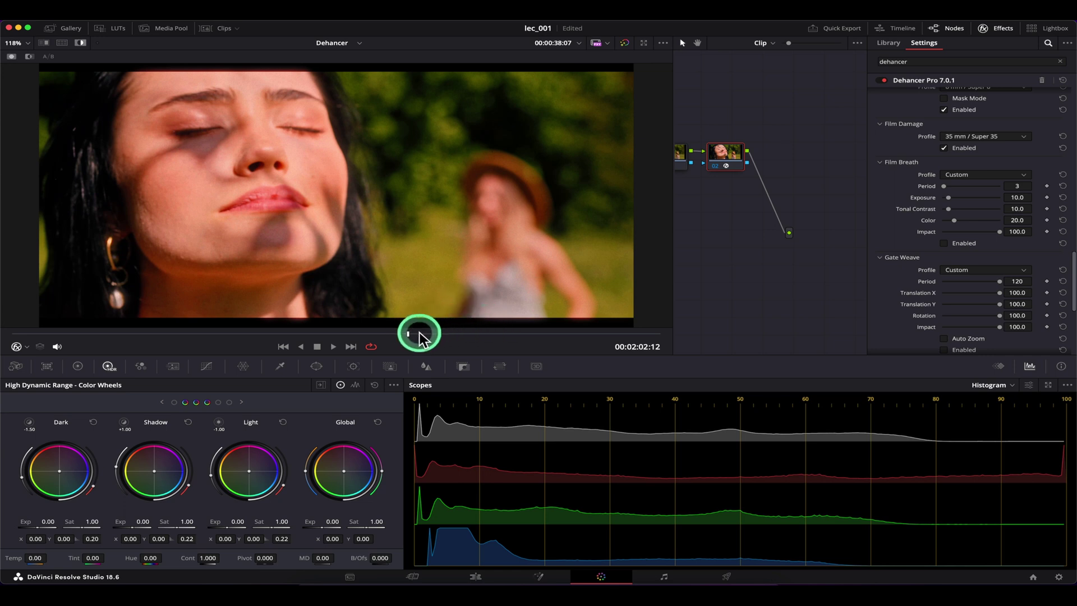
drag(411, 337, 405, 338)
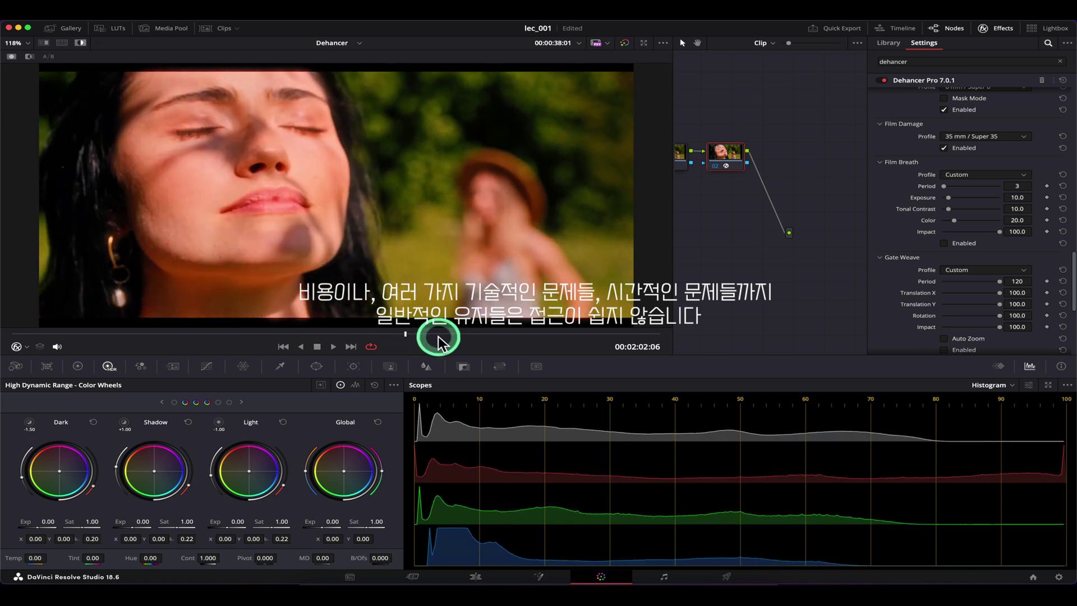
drag(441, 339, 414, 341)
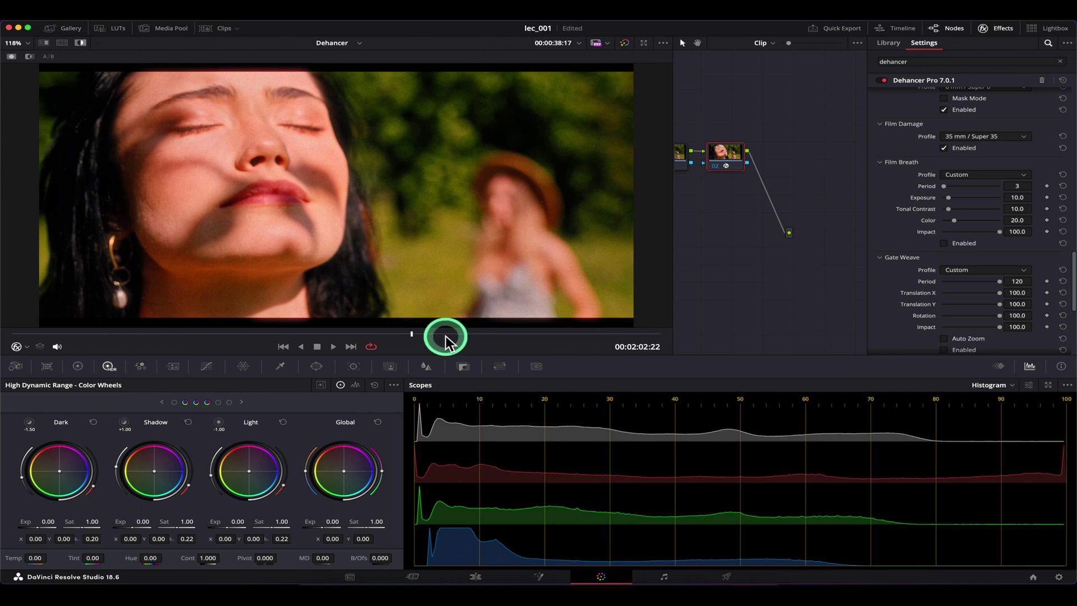
drag(423, 338, 377, 336)
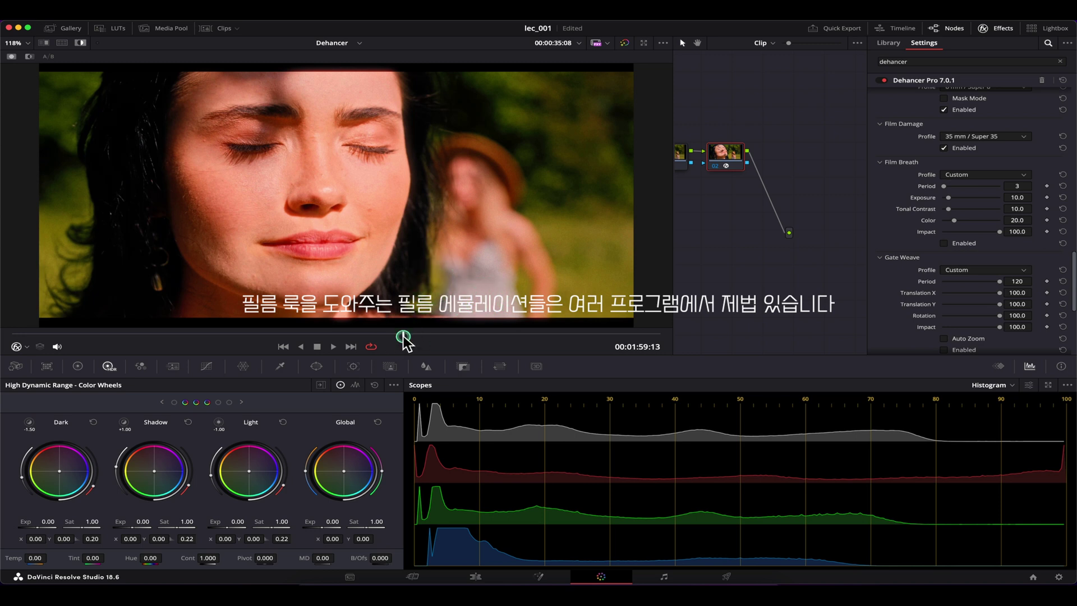
drag(404, 337, 427, 337)
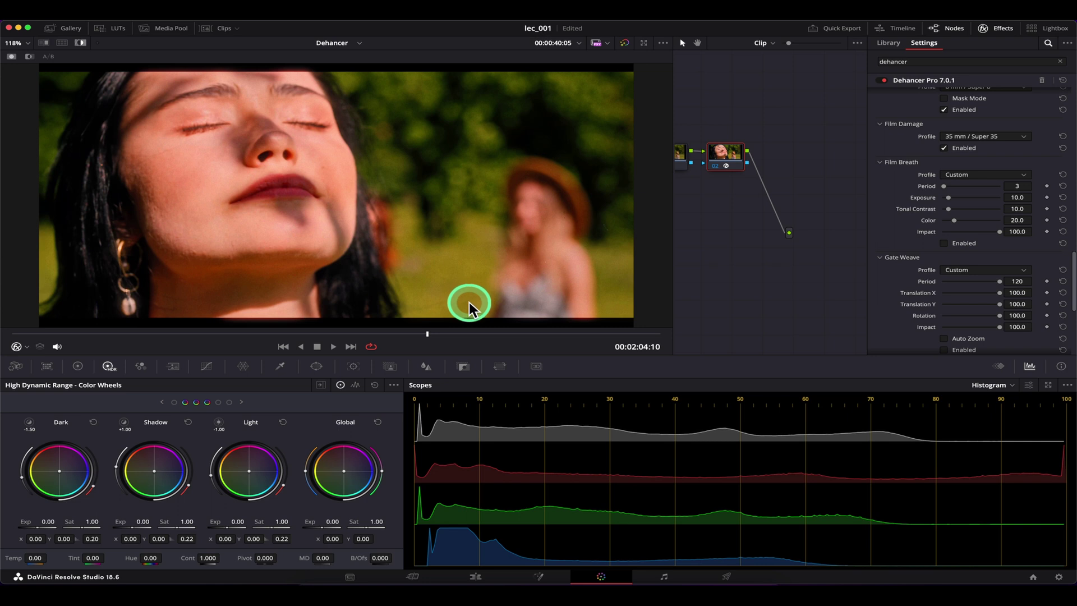
Browse the film stocks offered as Film profiles, from the Fujicolor stocks through Kodak, Konica and Lomochrome to Rollei, without picking one.
scroll(950, 231, up, 3)
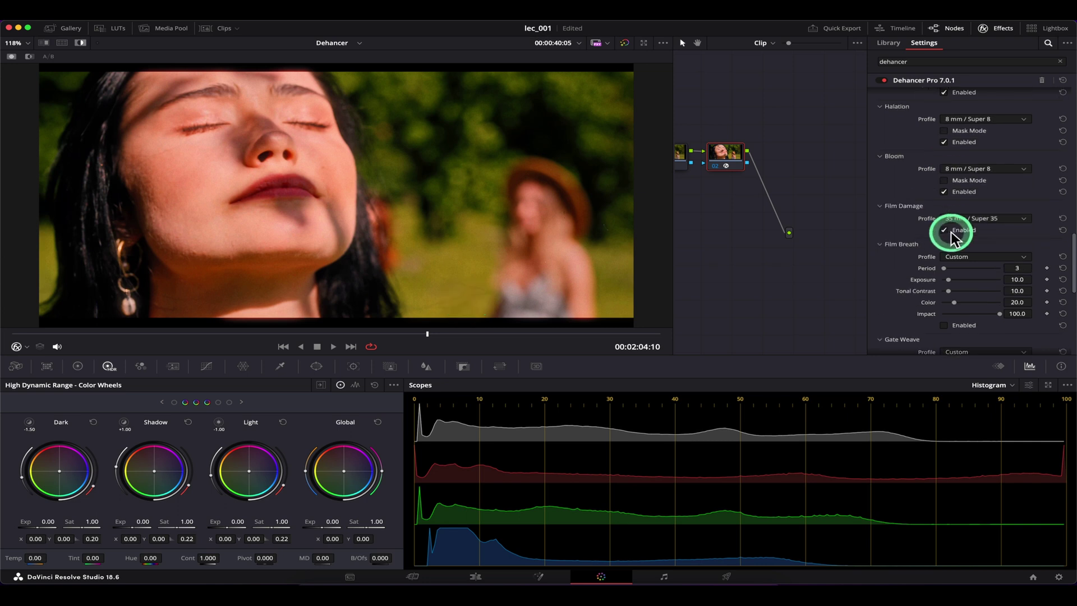
scroll(950, 231, up, 2)
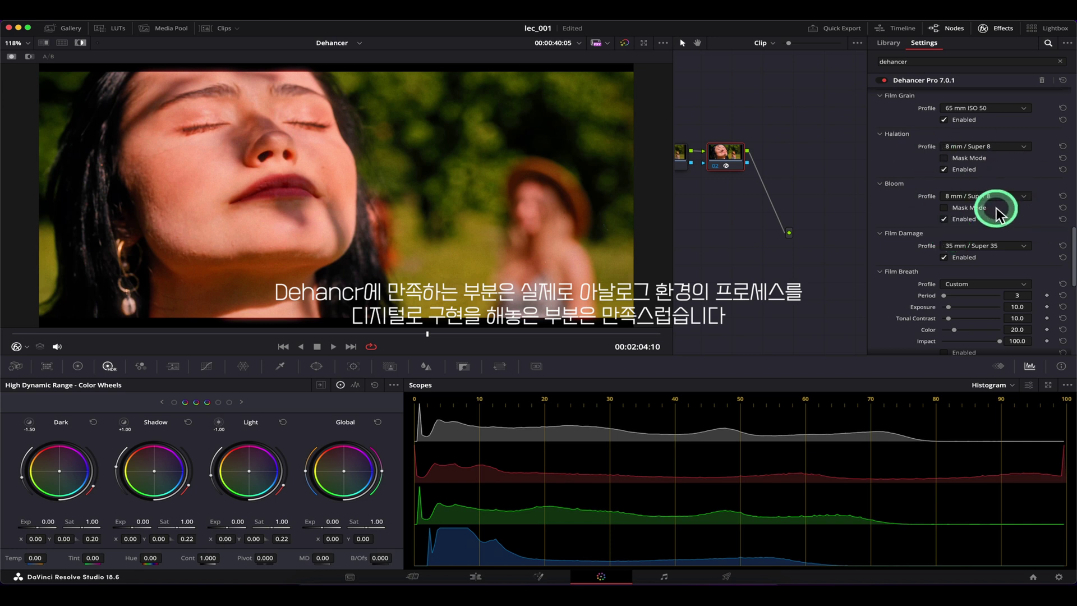
scroll(961, 225, up, 10)
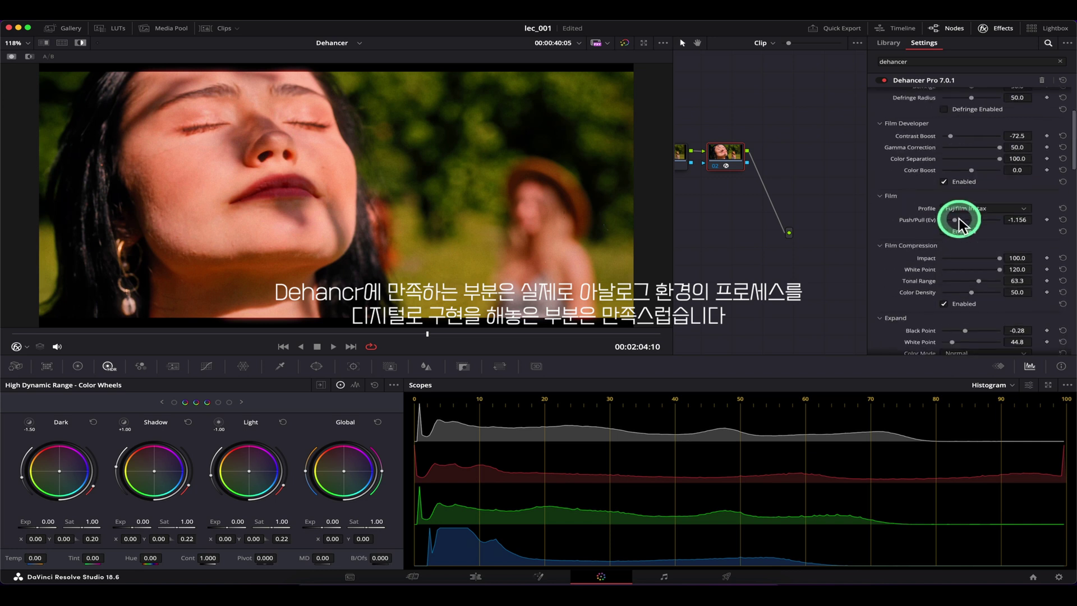
scroll(1001, 238, down, 4)
click(990, 255)
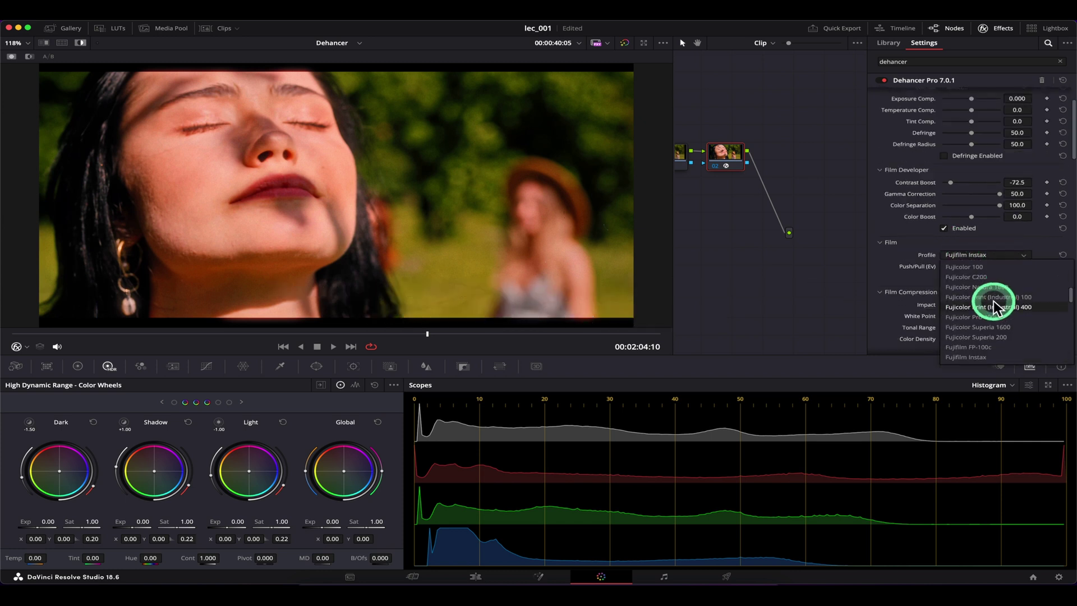
scroll(999, 326, down, 6)
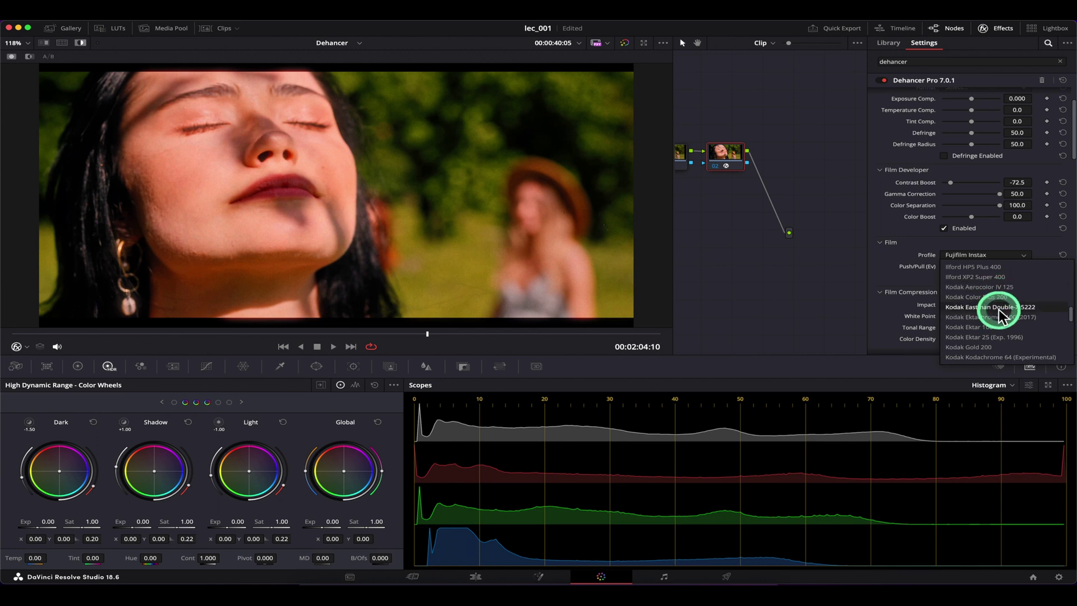
scroll(998, 309, down, 3)
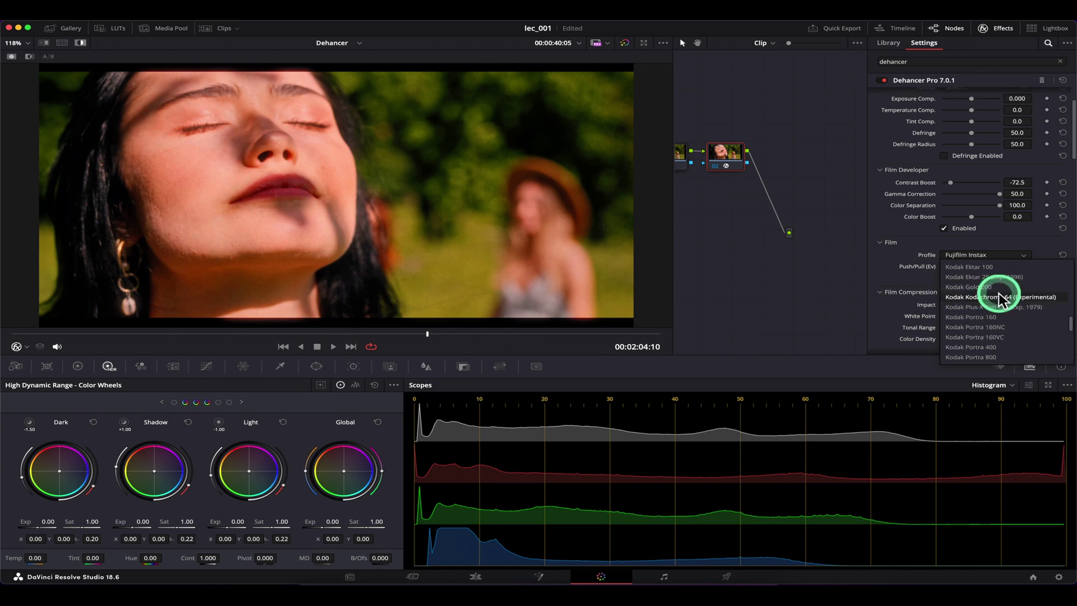
scroll(1001, 297, down, 2)
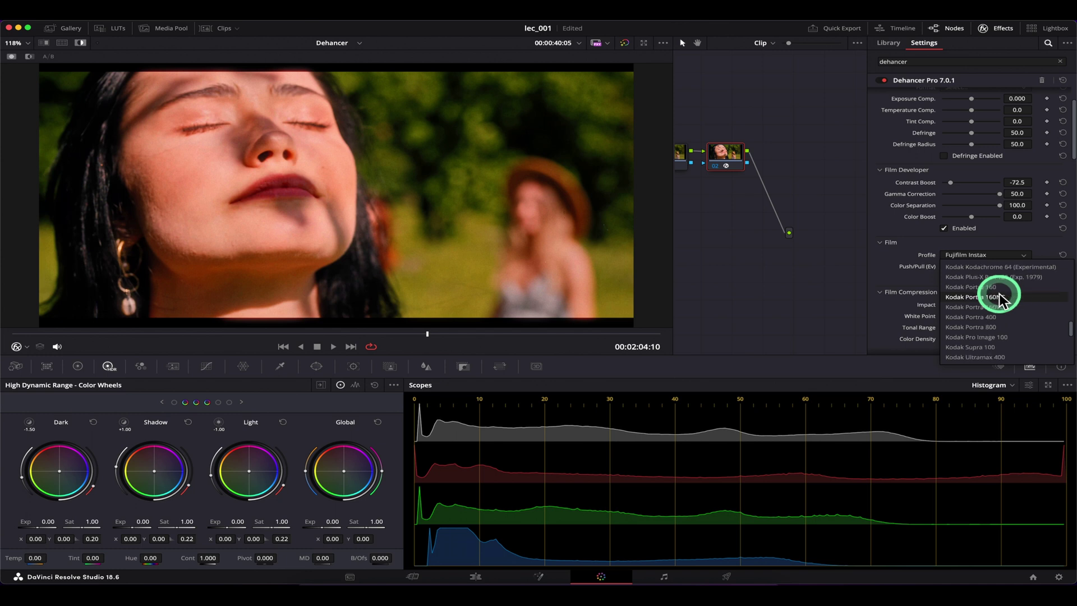
scroll(1001, 300, down, 3)
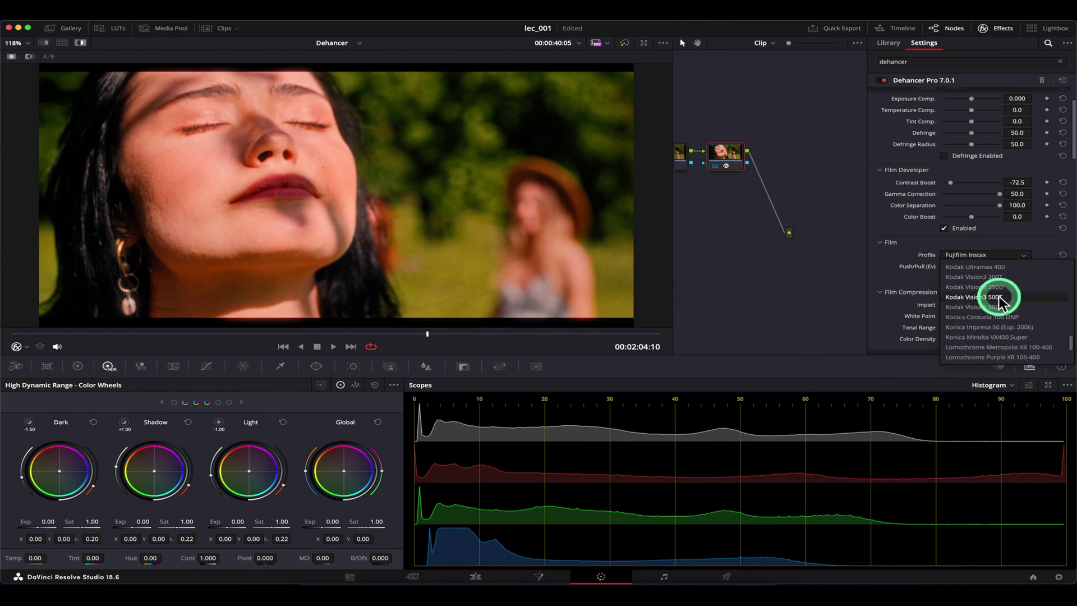
scroll(999, 301, down, 2)
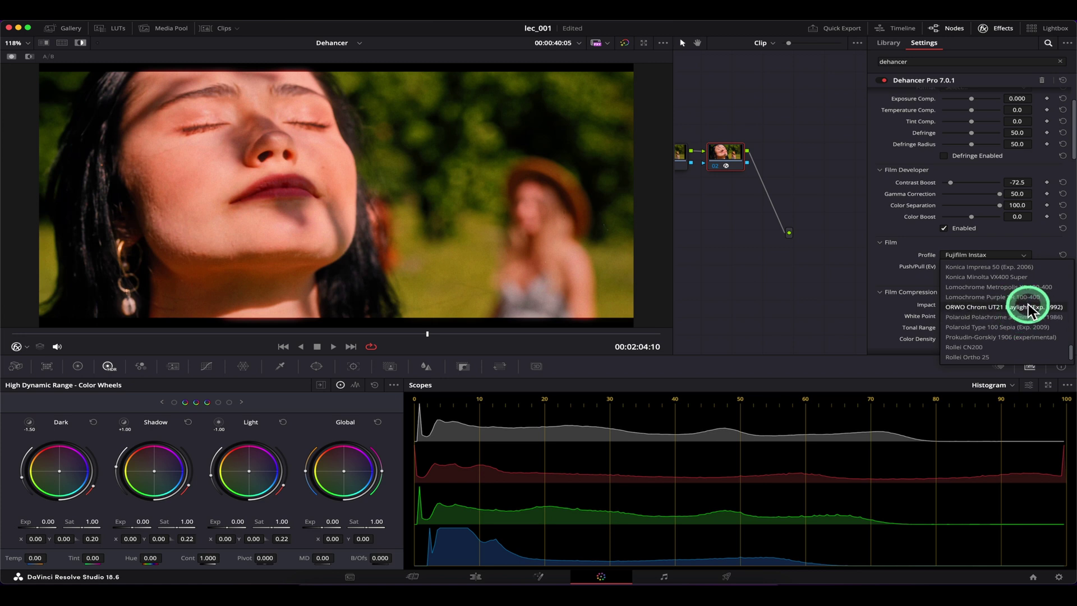
click(994, 254)
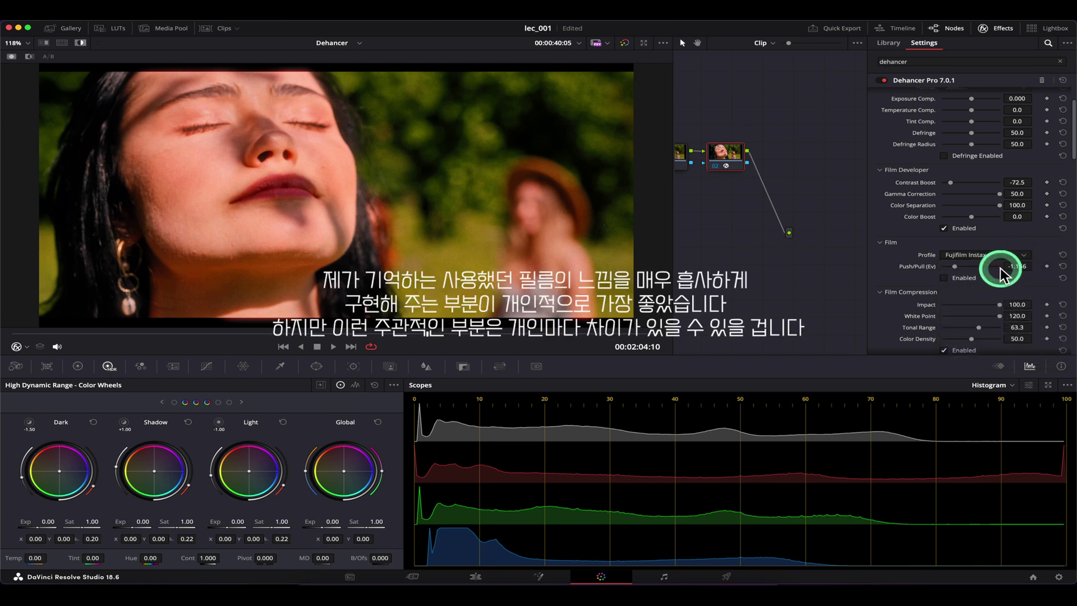
click(993, 255)
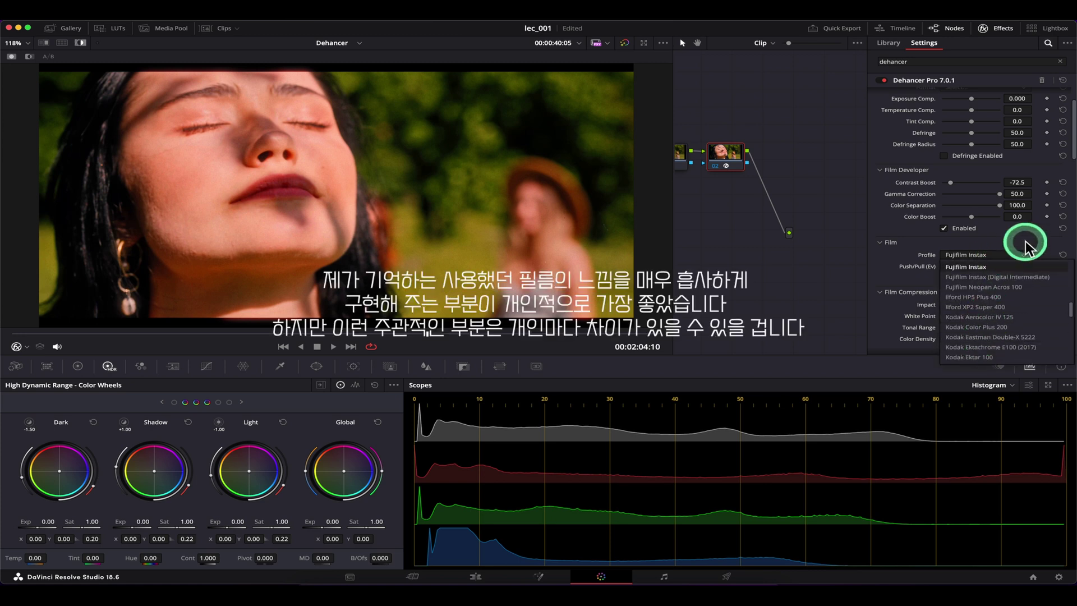
click(1010, 254)
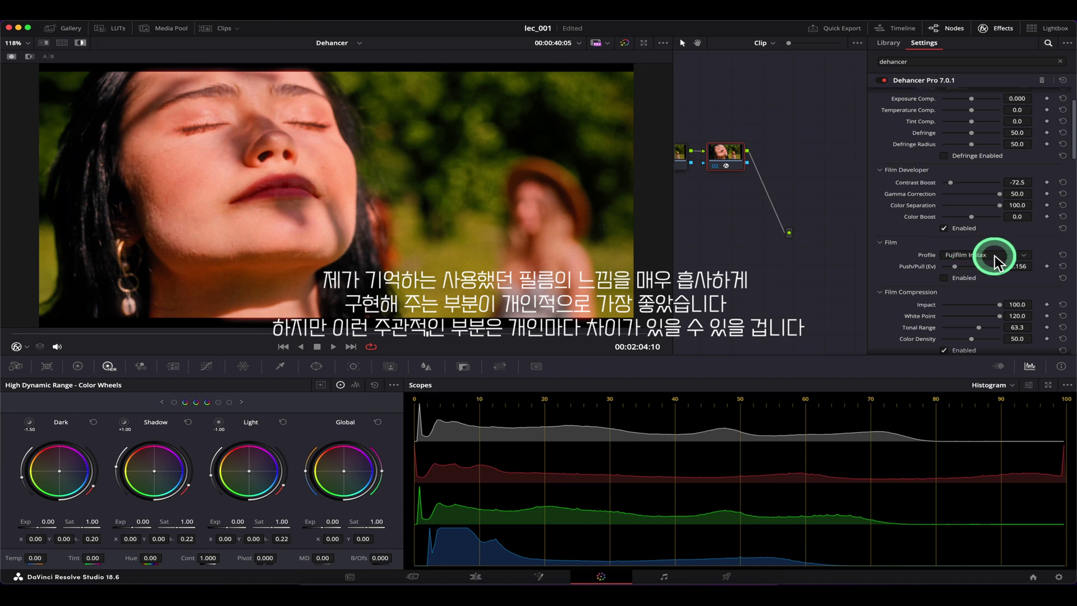
Scrub the portrait clip back to 00:00:36:08 and look through the Film Compression, Expand, Print and Color Head settings.
scroll(976, 291, down, 5)
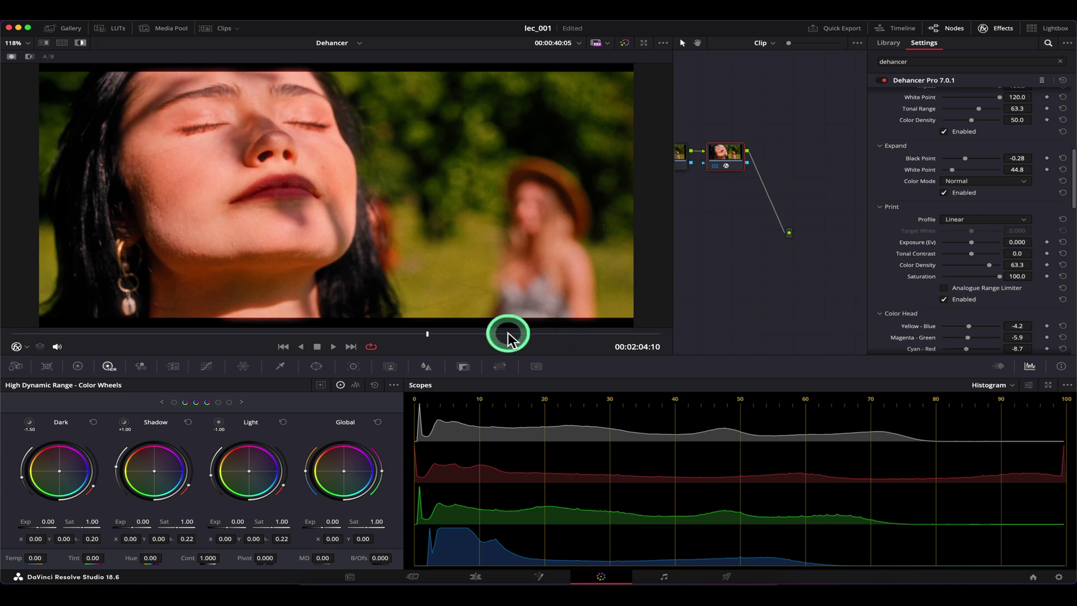
drag(508, 335, 387, 336)
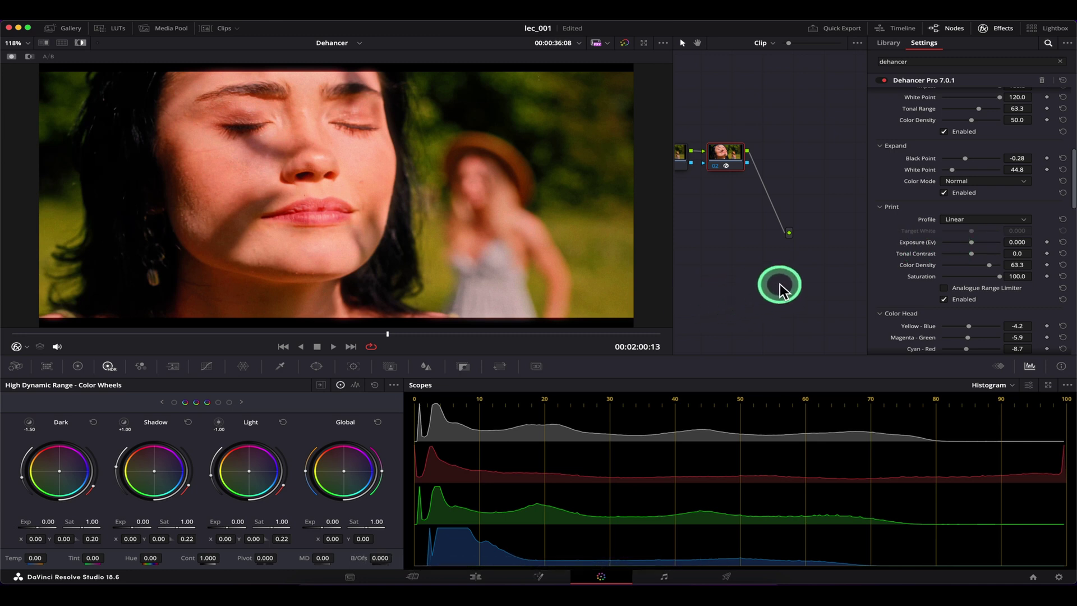
scroll(973, 179, up, 5)
scroll(964, 224, down, 2)
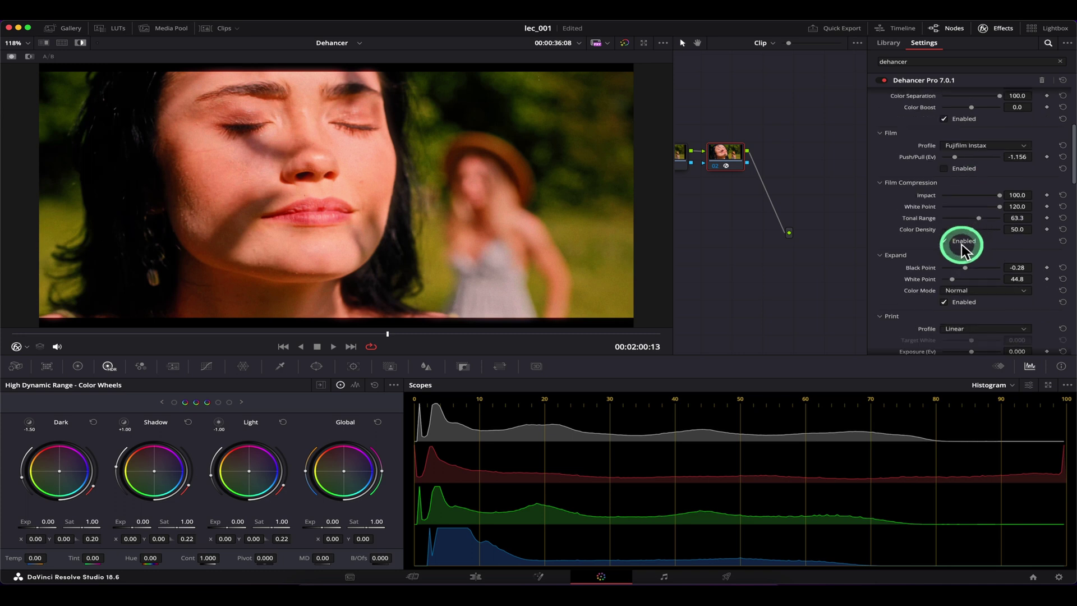
scroll(956, 247, down, 4)
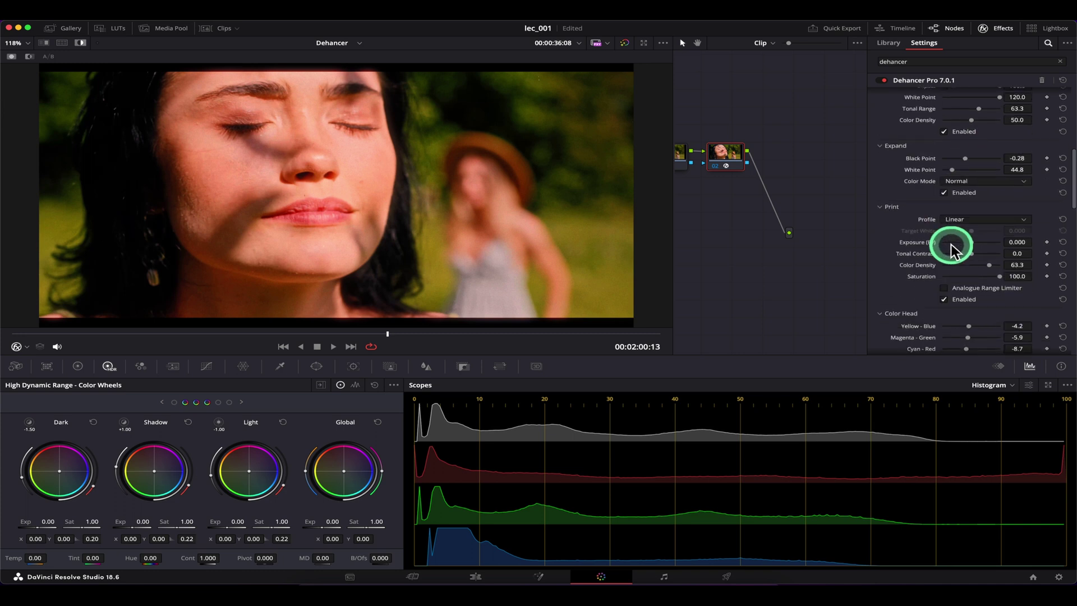
scroll(951, 244, down, 6)
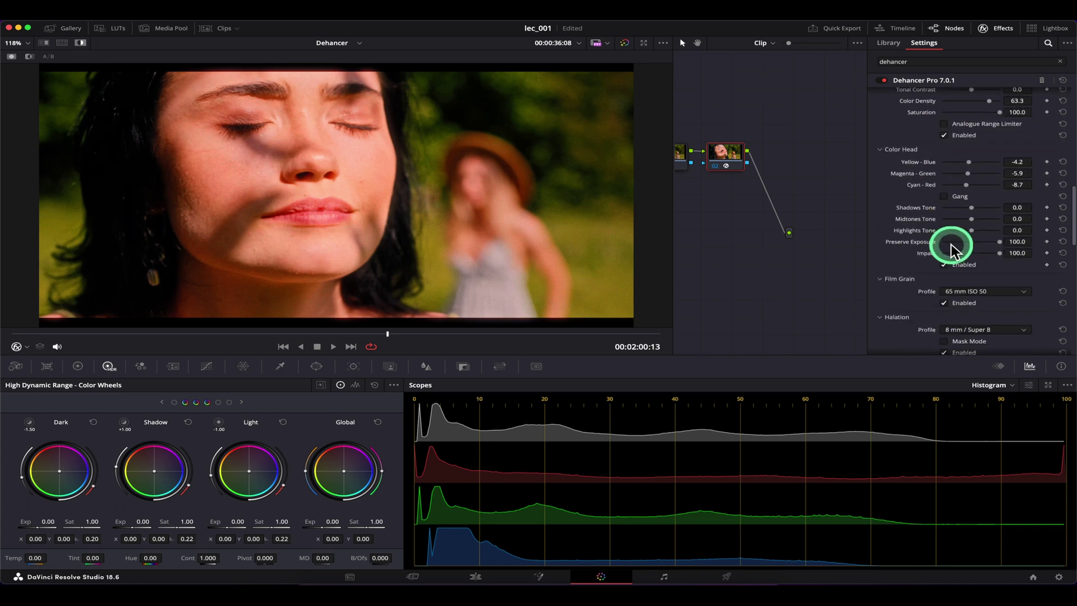
scroll(950, 244, up, 10)
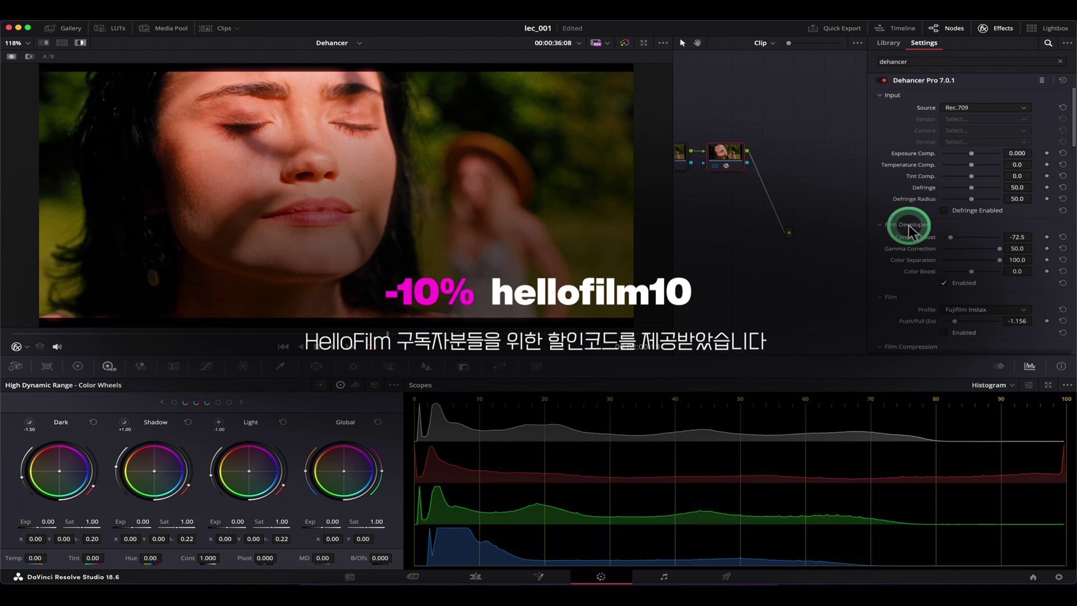
click(954, 212)
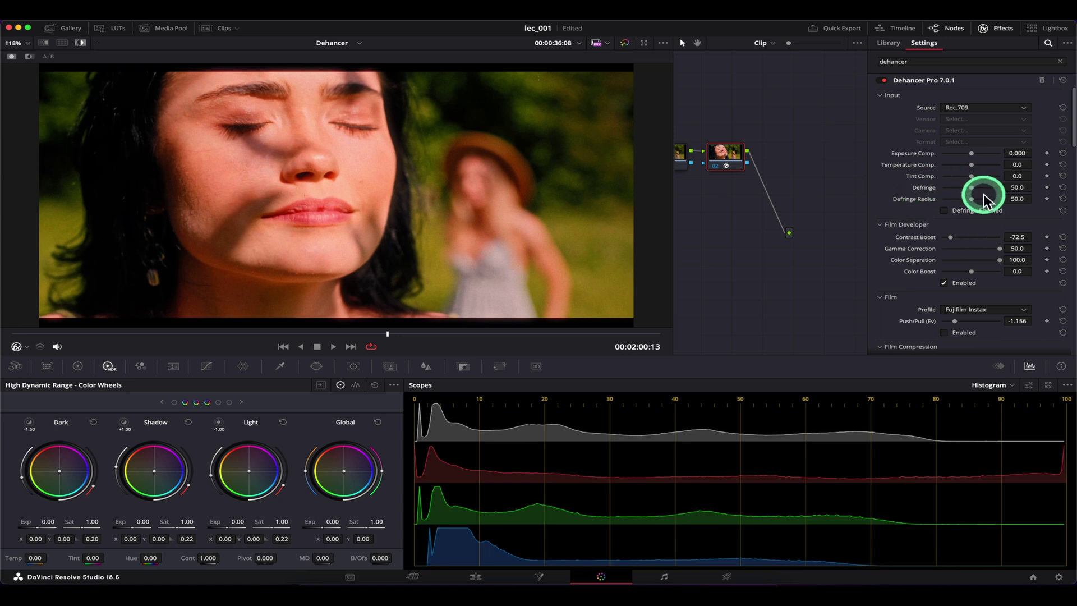
scroll(958, 211, down, 5)
scroll(954, 190, up, 5)
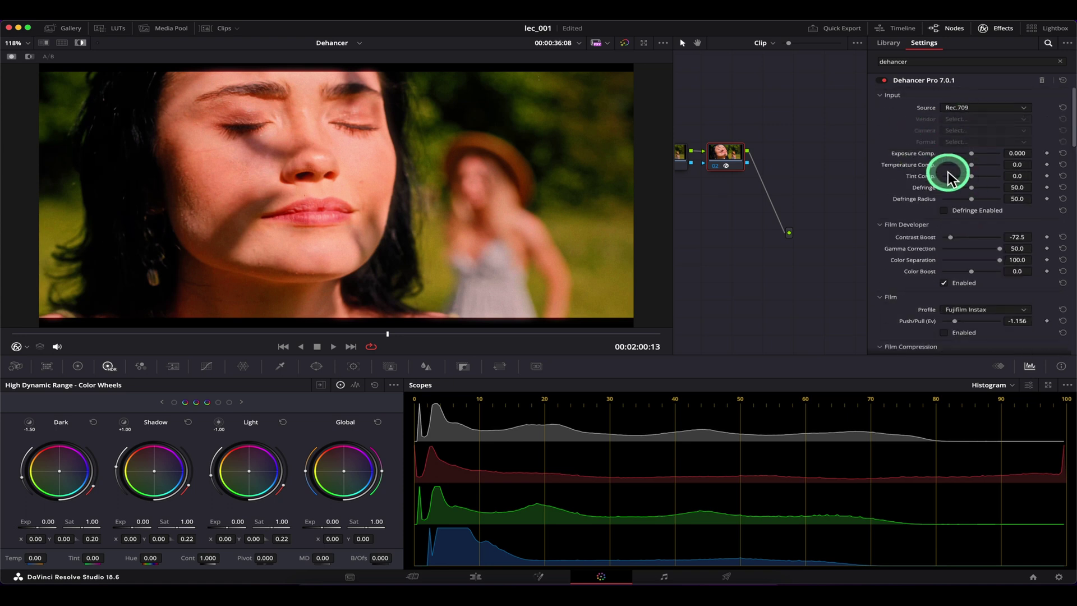
scroll(945, 185, down, 3)
scroll(949, 180, up, 3)
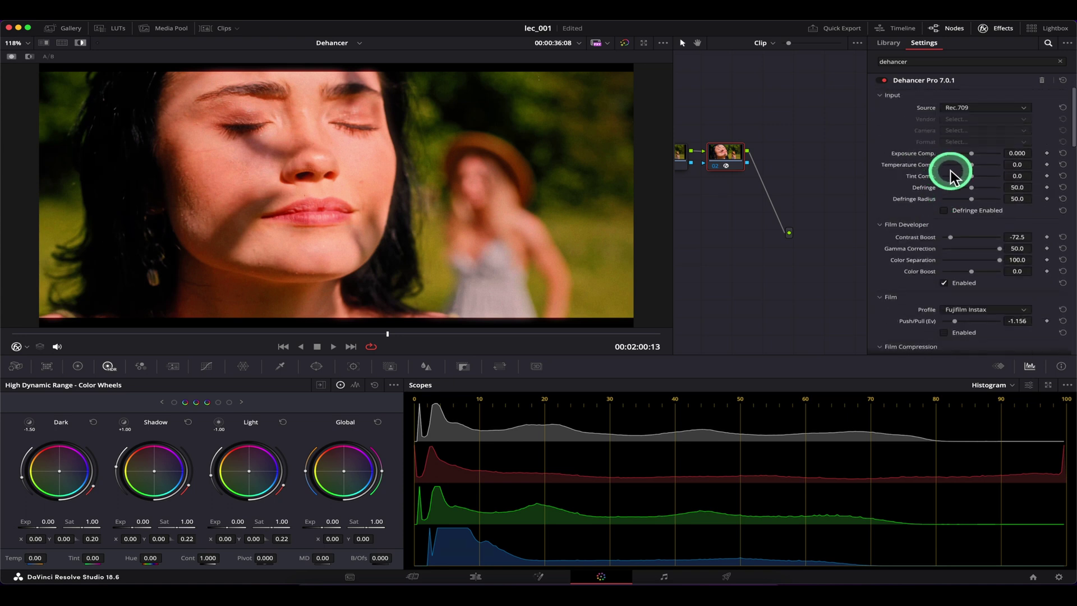